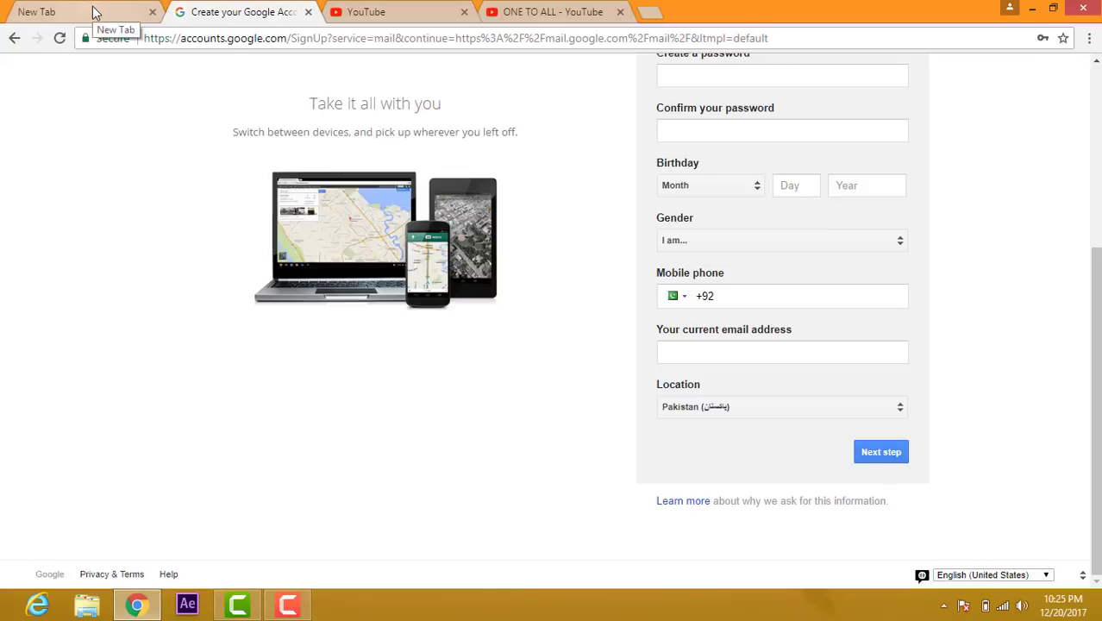
left_click(94, 12)
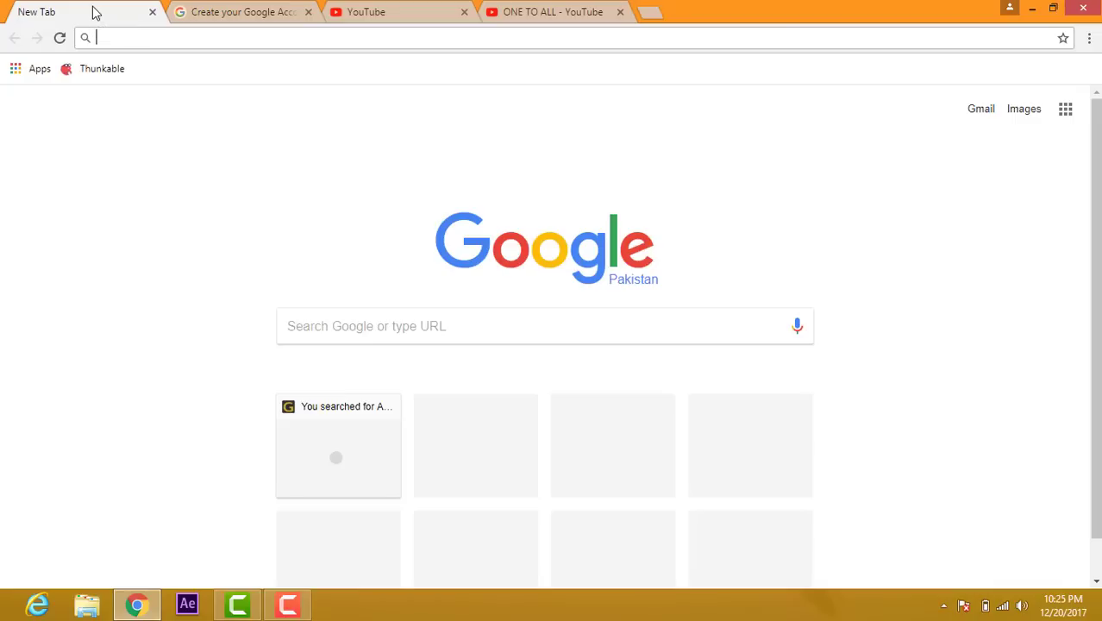
type("WWW")
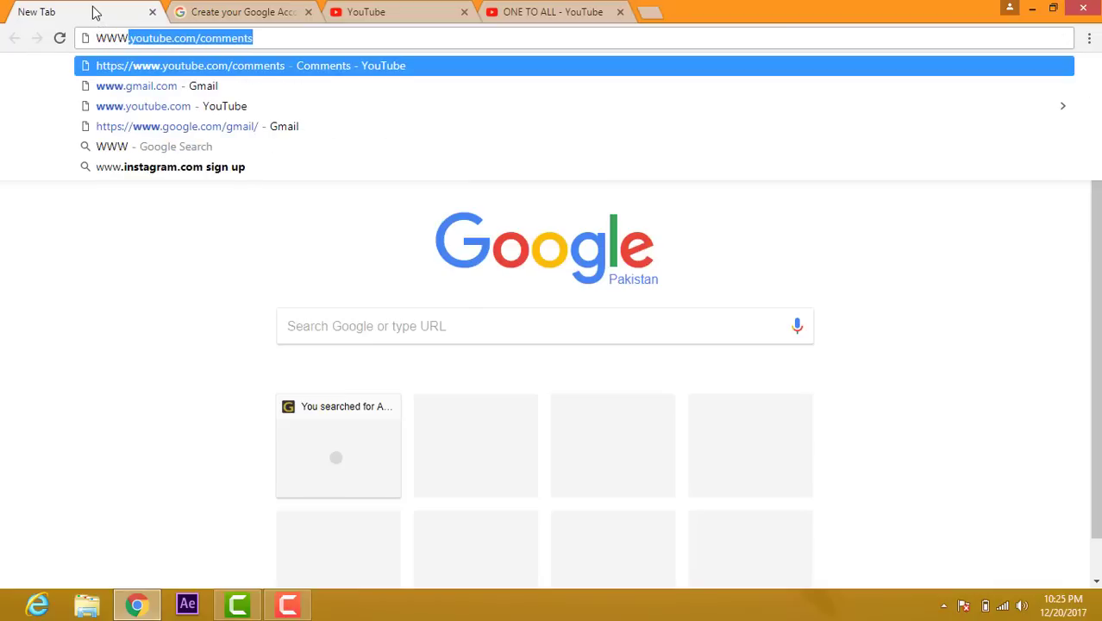
type(".")
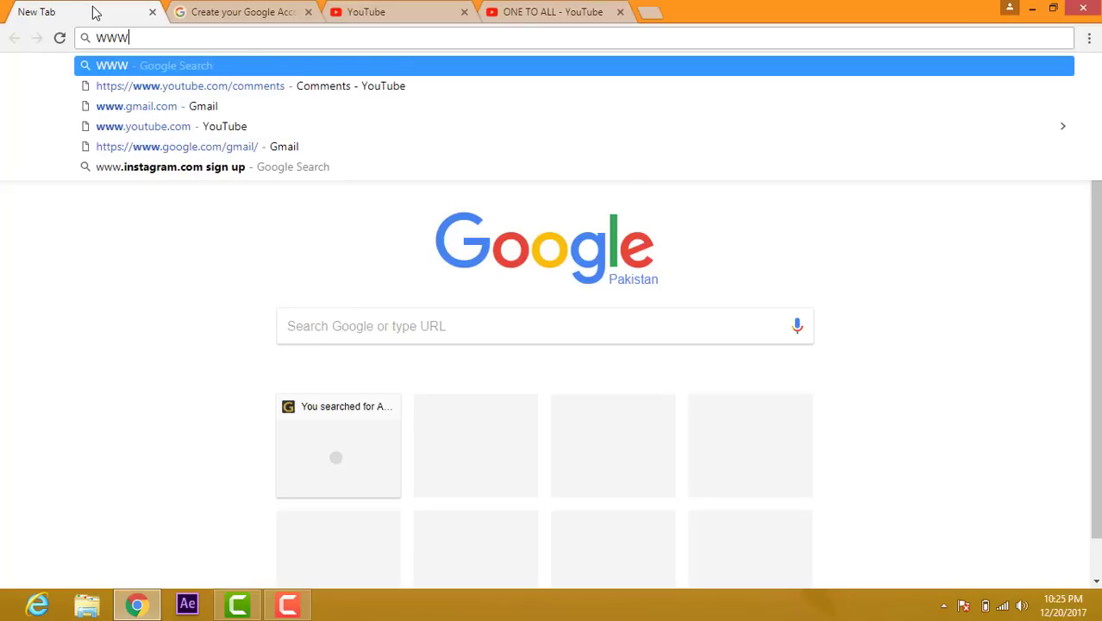
type("GMAI.COM")
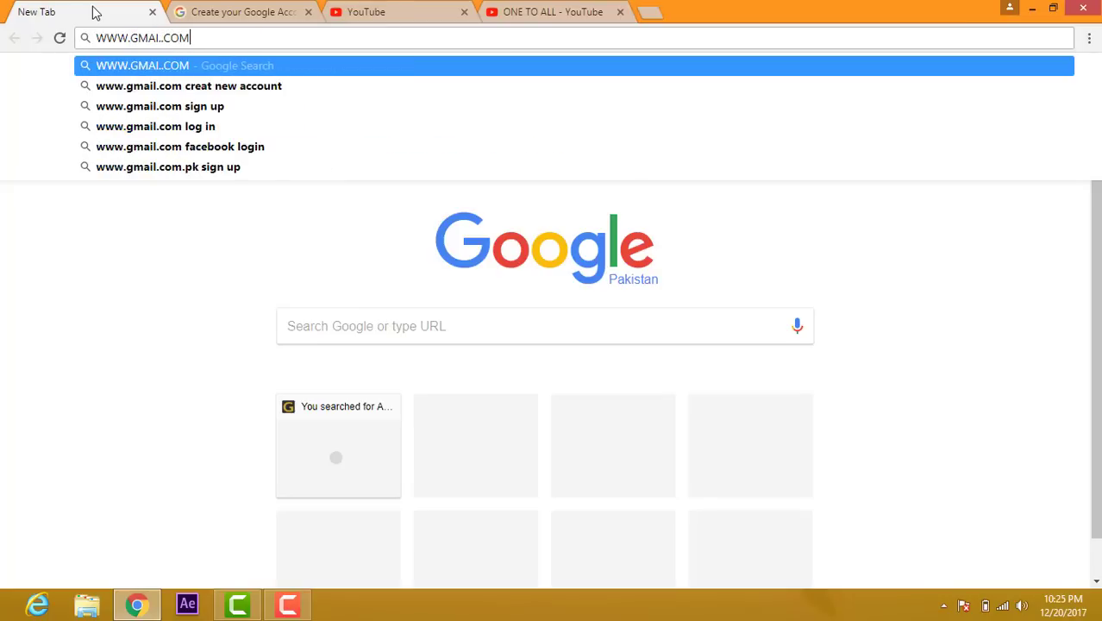
left_click(240, 14)
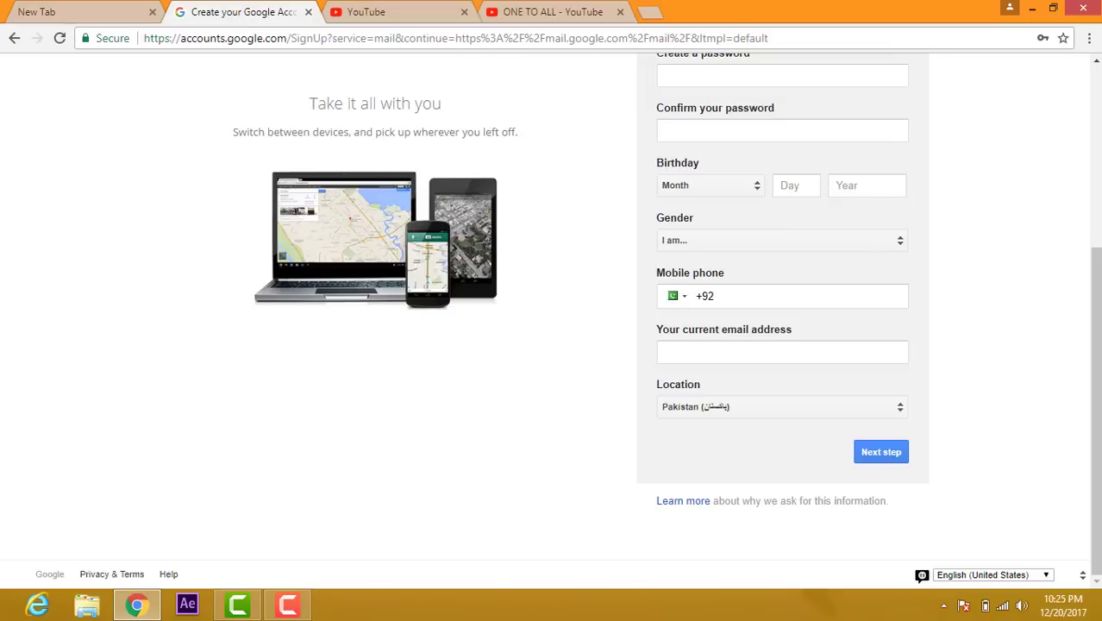
scroll(550, 320, "up", 4)
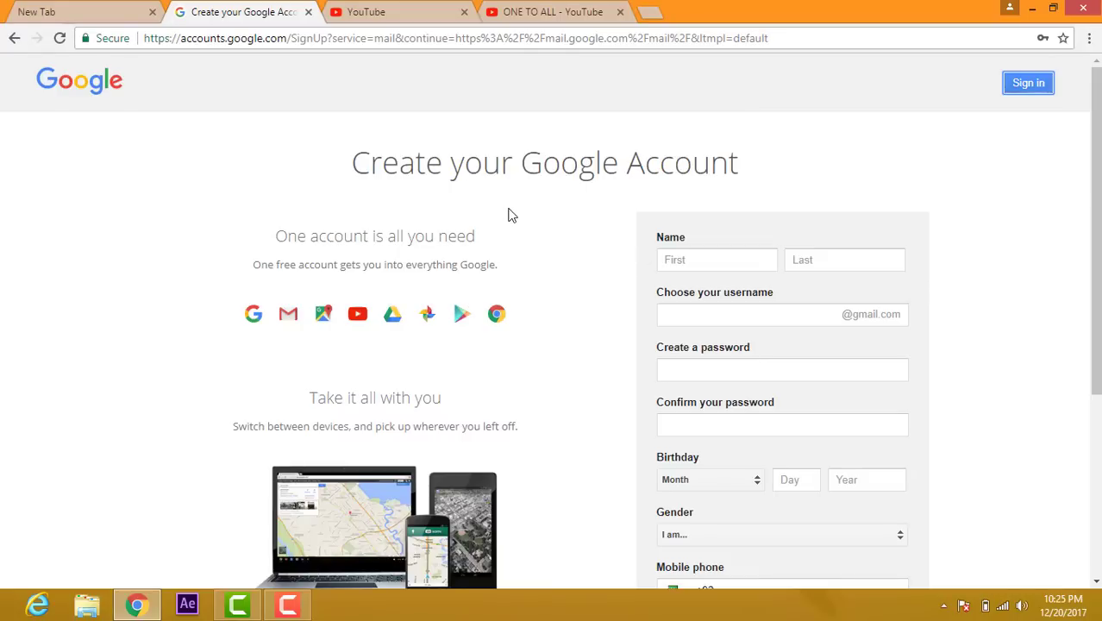
scroll(1095, 233, "down", 3)
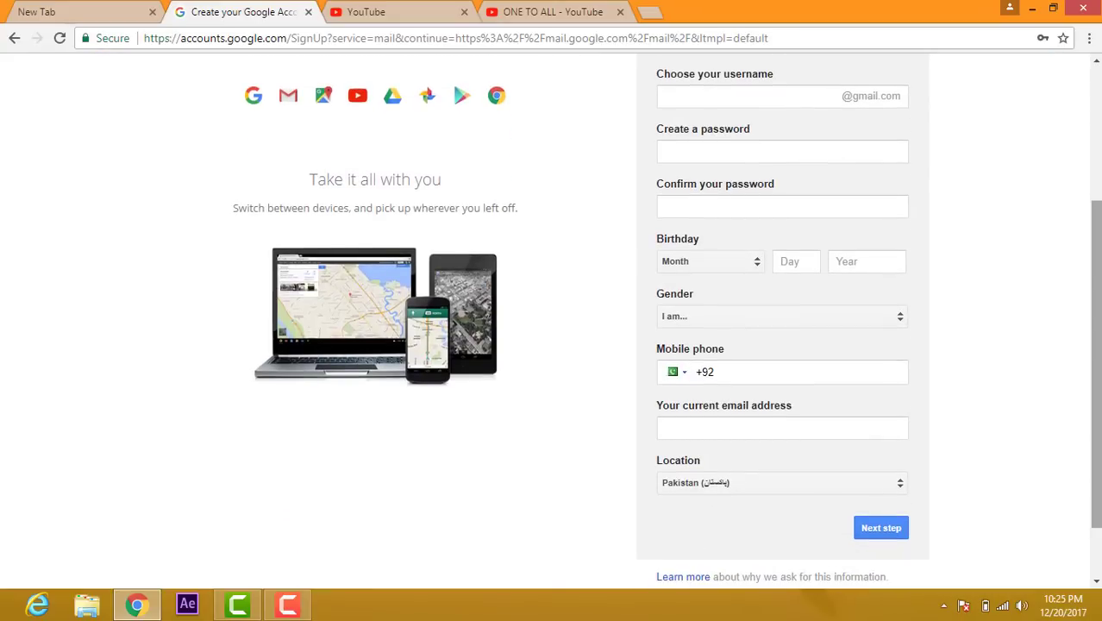
scroll(1098, 348, "up", 3)
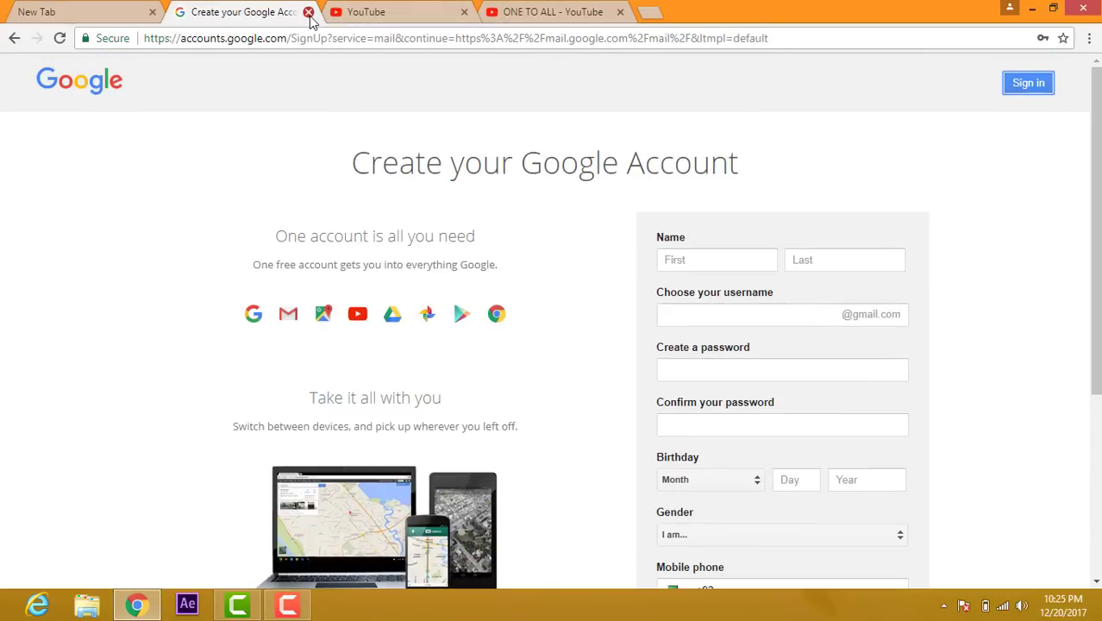
left_click(307, 13)
left_click(69, 10)
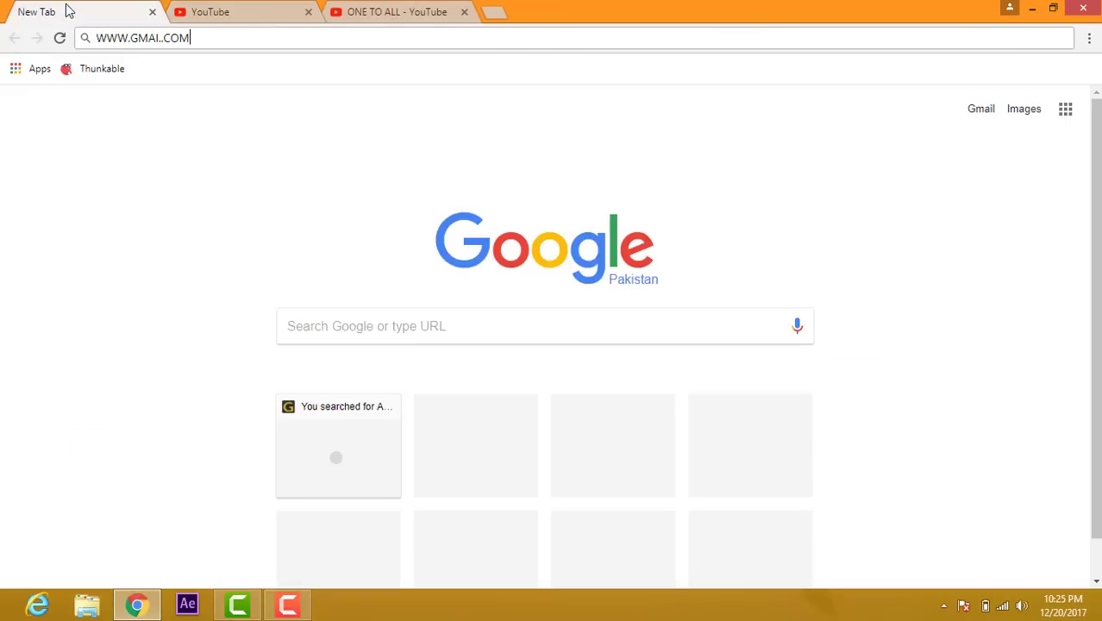
key("BackSpace")
key("BackSpace")
key("BackSpace")
key("BackSpace")
key("BackSpace")
key("BackSpace")
key("BackSpace")
key("BackSpace")
key("BackSpace")
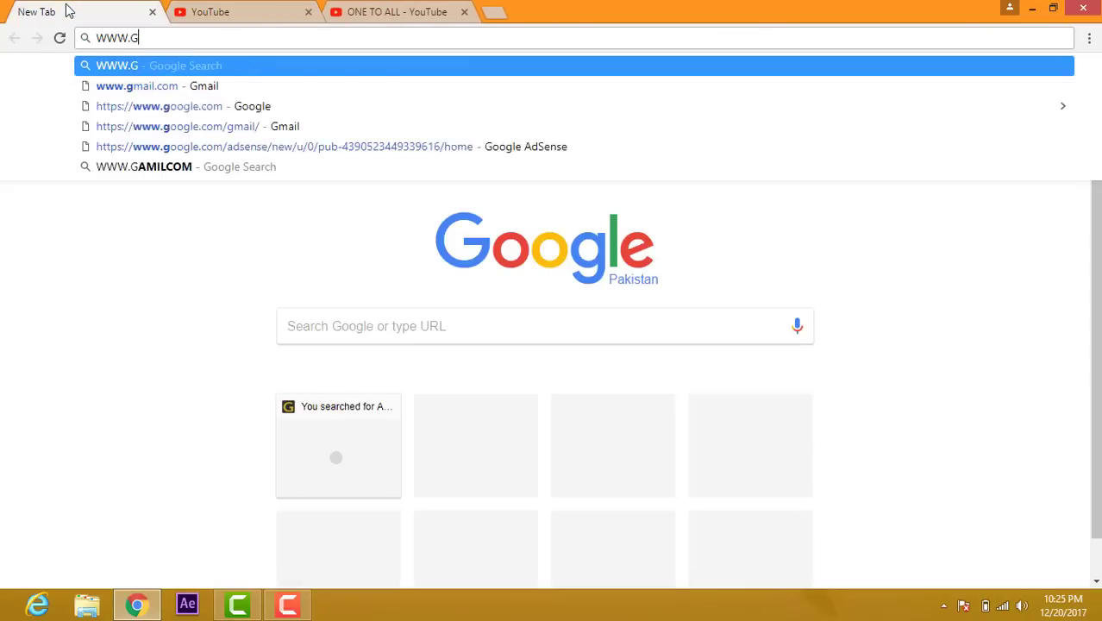
key("BackSpace")
key("BackSpace")
key("BackSpace")
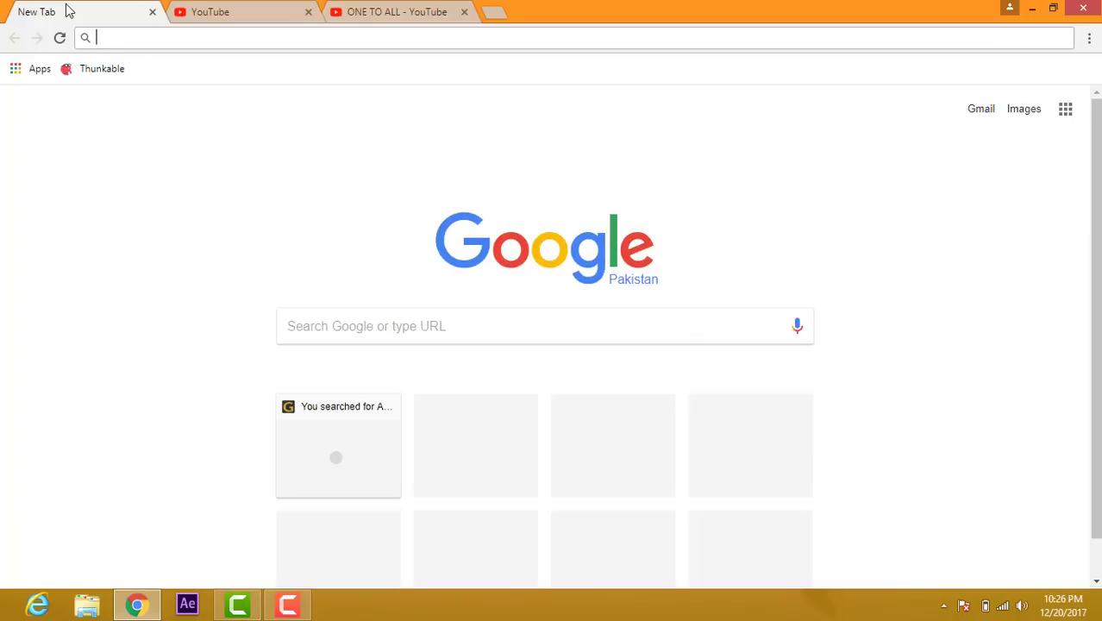
type("www.")
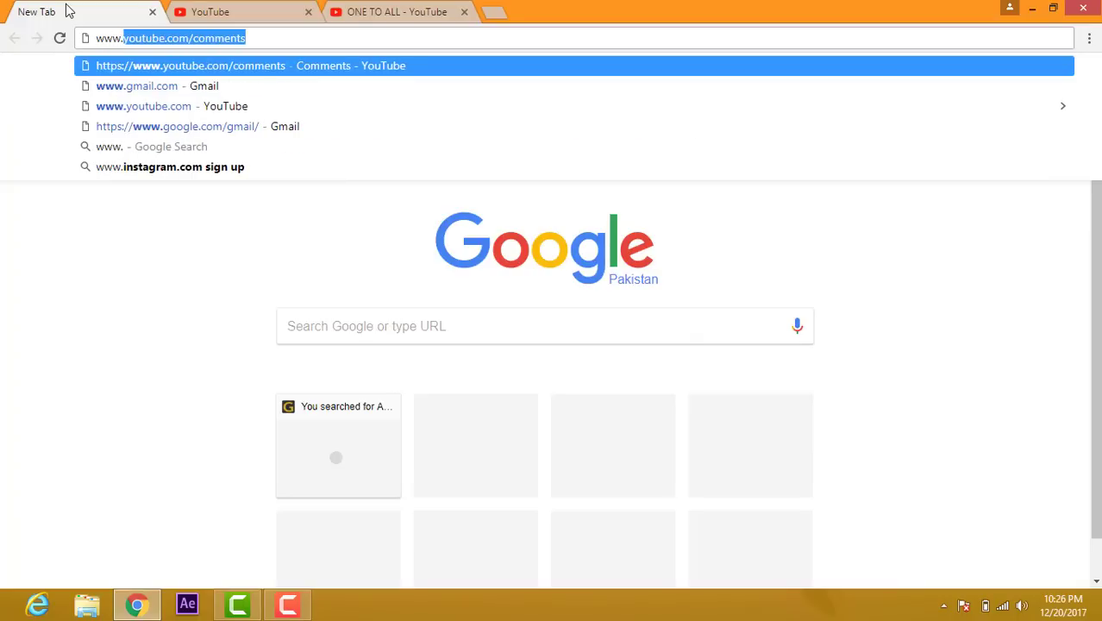
type("youtu")
key("BackSpace")
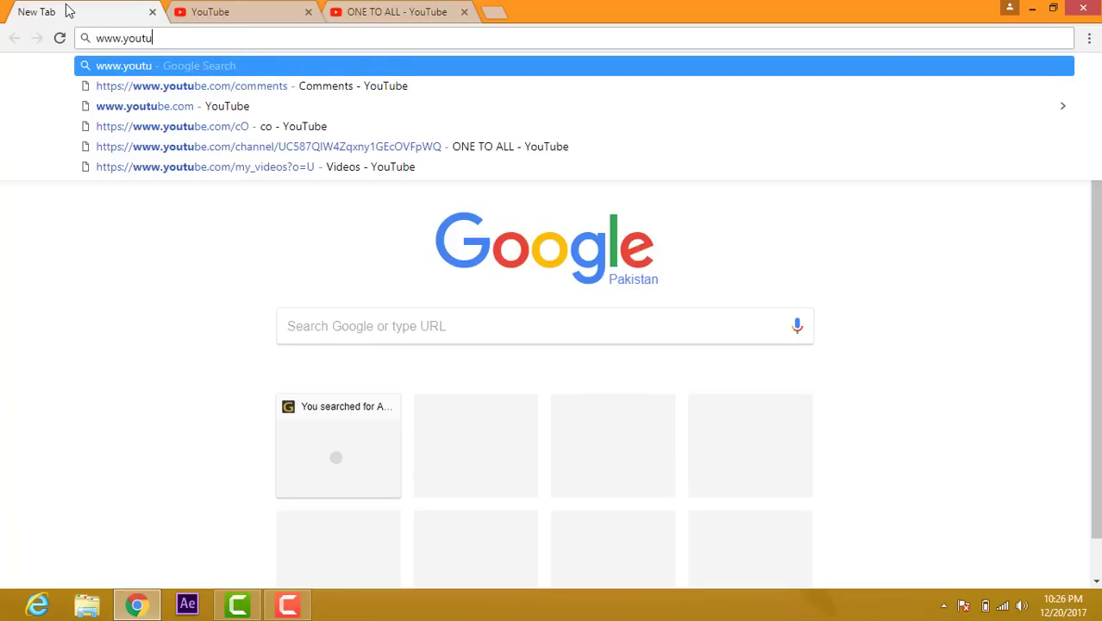
type("be.")
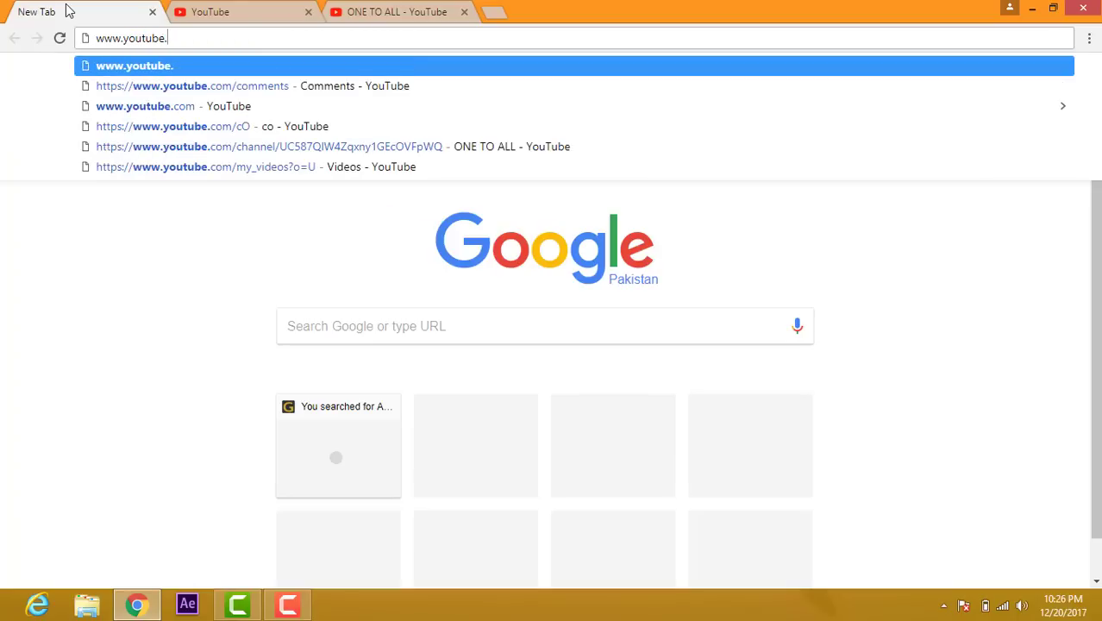
type("com")
key("Return")
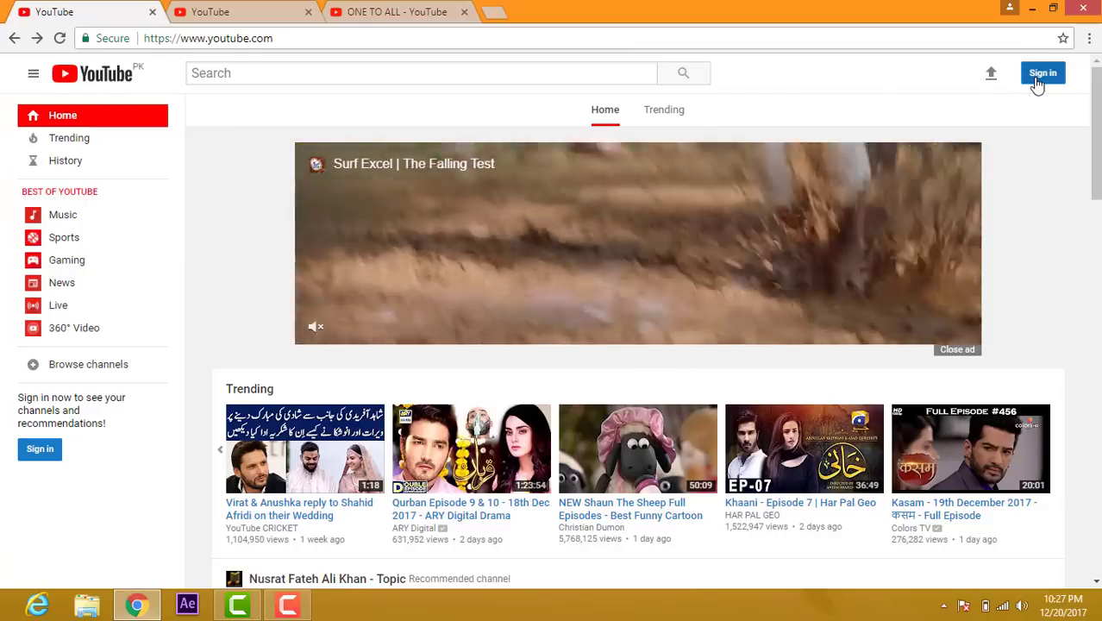
- Sign in to YouTube with the saved account e-mail and the account password
left_click(1040, 74)
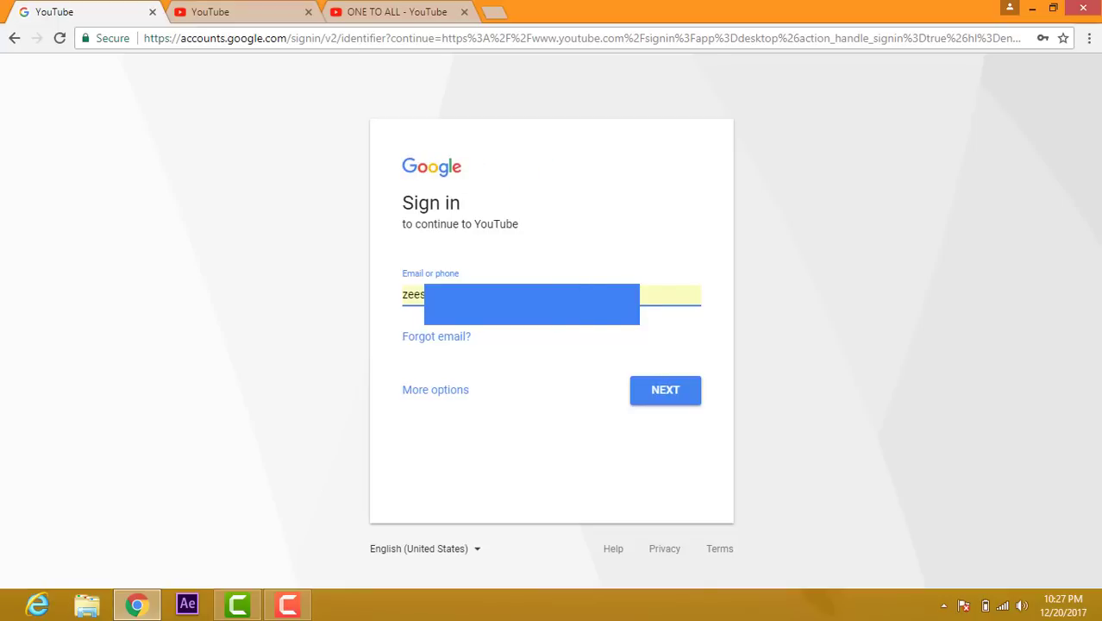
left_click_drag(577, 294, 357, 300)
key("BackSpace")
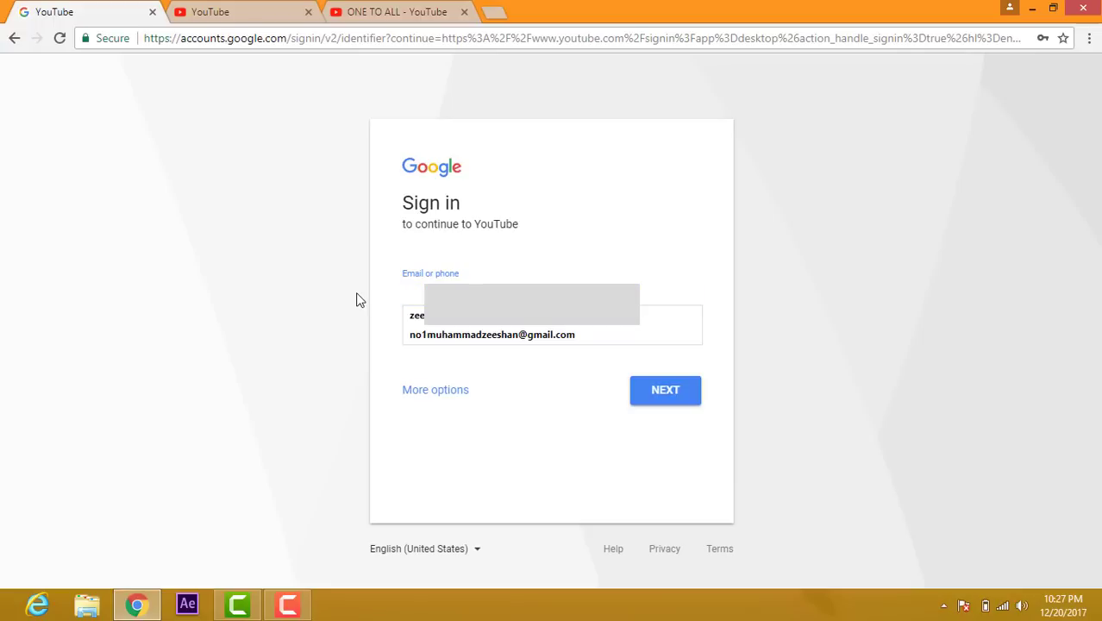
left_click(417, 336)
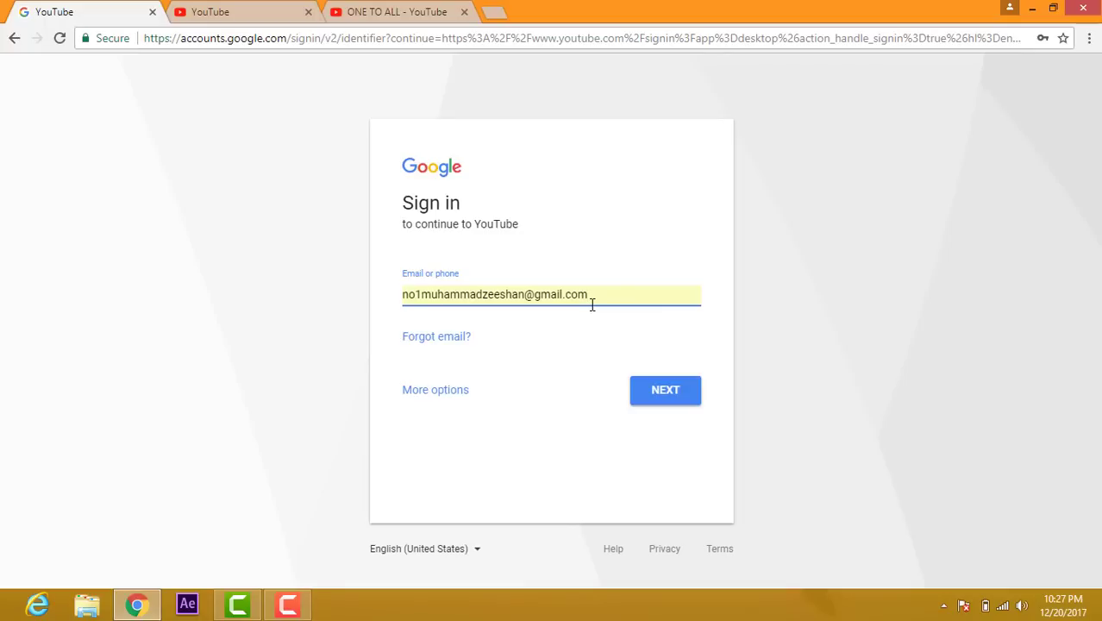
left_click(660, 392)
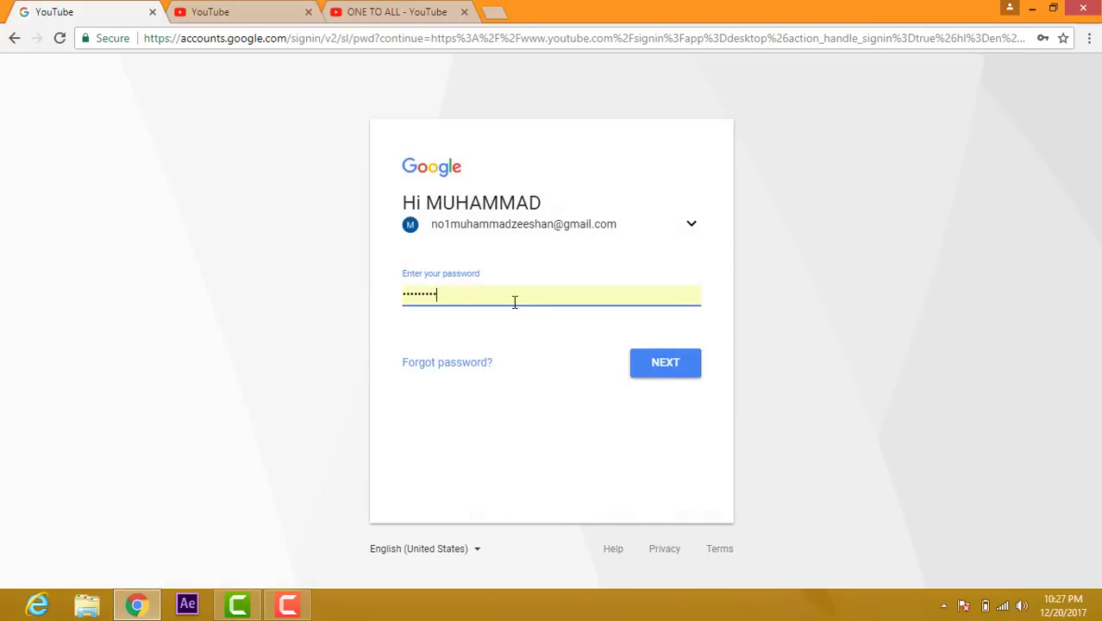
left_click(675, 378)
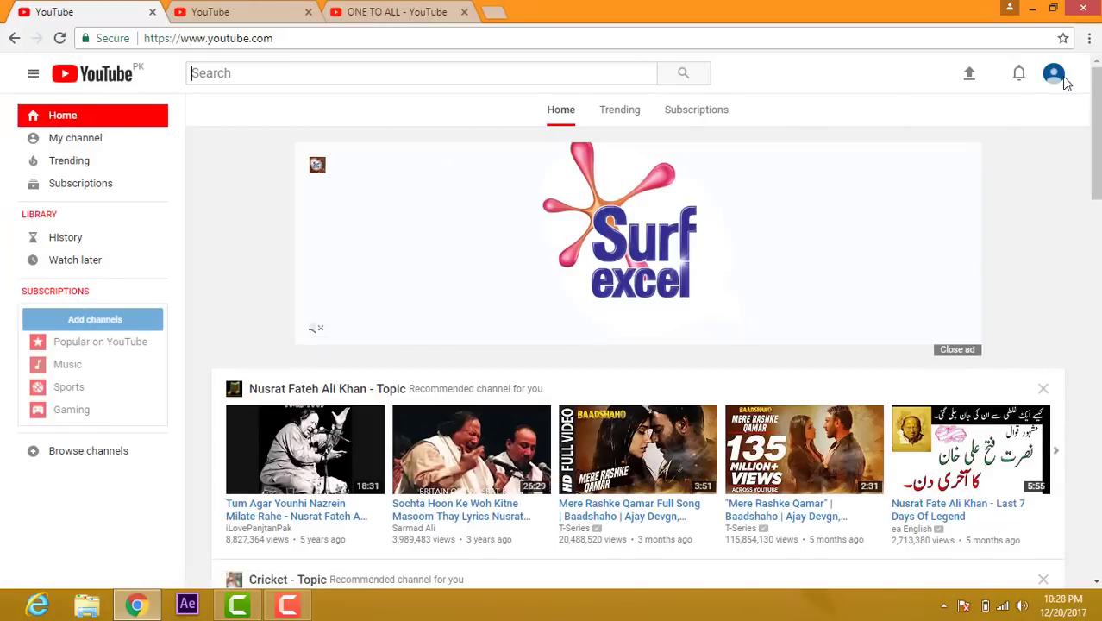
- Open Creator Studio from the avatar's account menu
left_click(1053, 76)
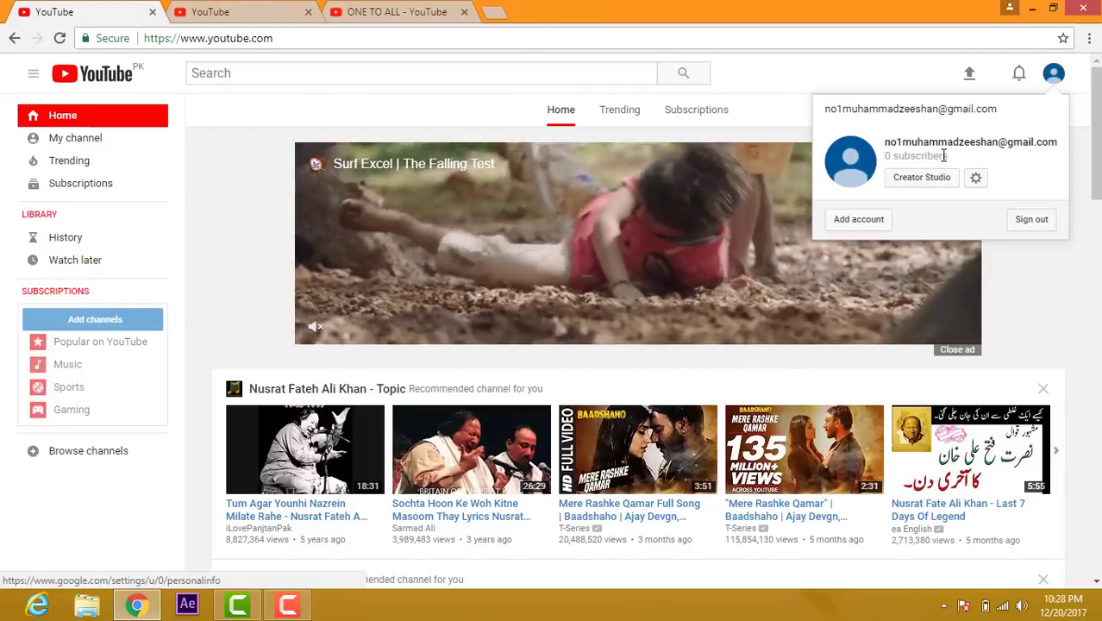
left_click(13, 39)
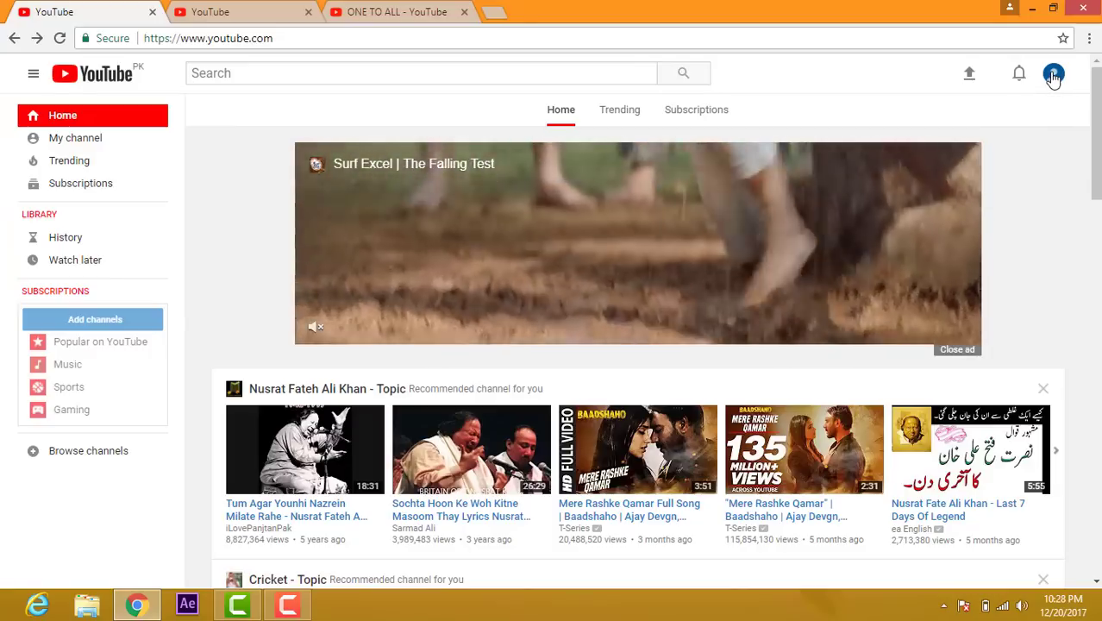
left_click(1053, 75)
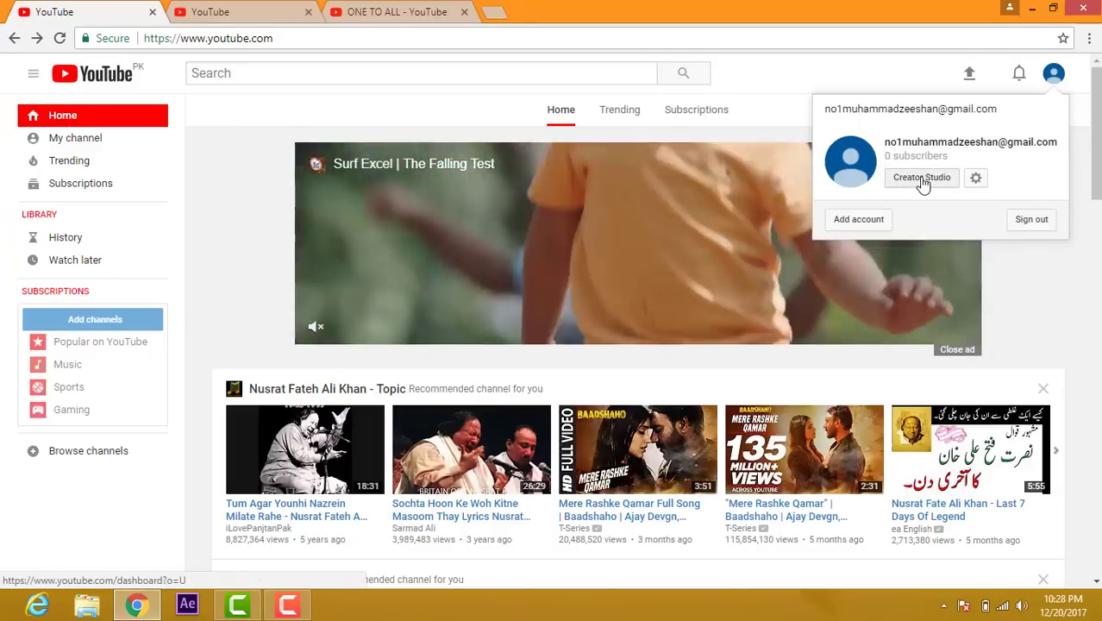
left_click(922, 183)
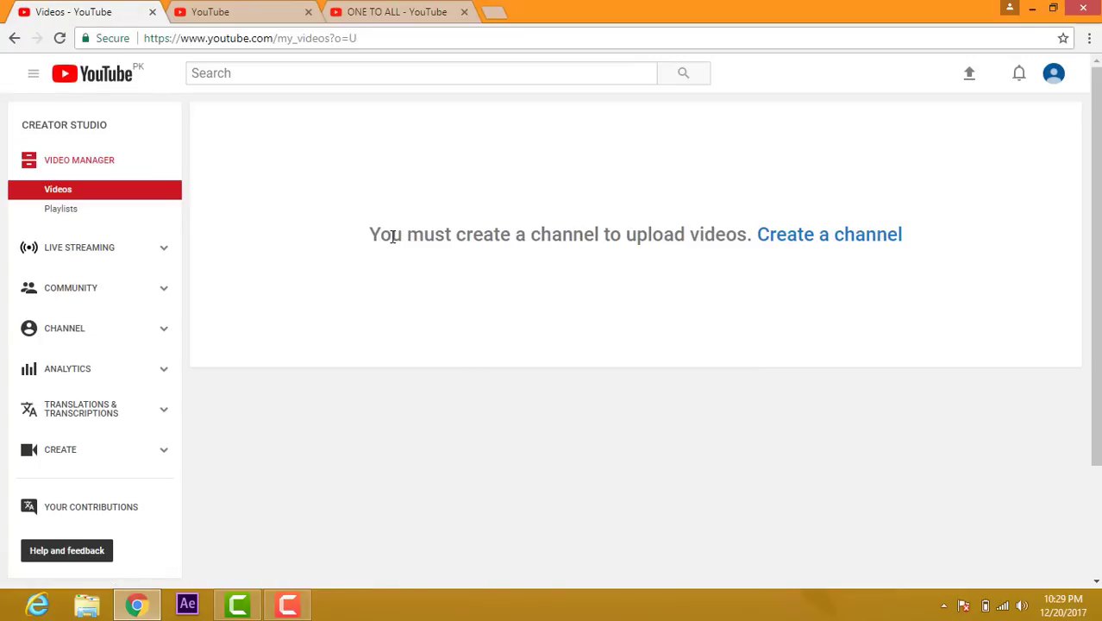
- Start channel creation from the Video Manager, then cancel and return to the home page
left_click_drag(375, 242, 685, 246)
left_click(766, 330)
left_click(796, 244)
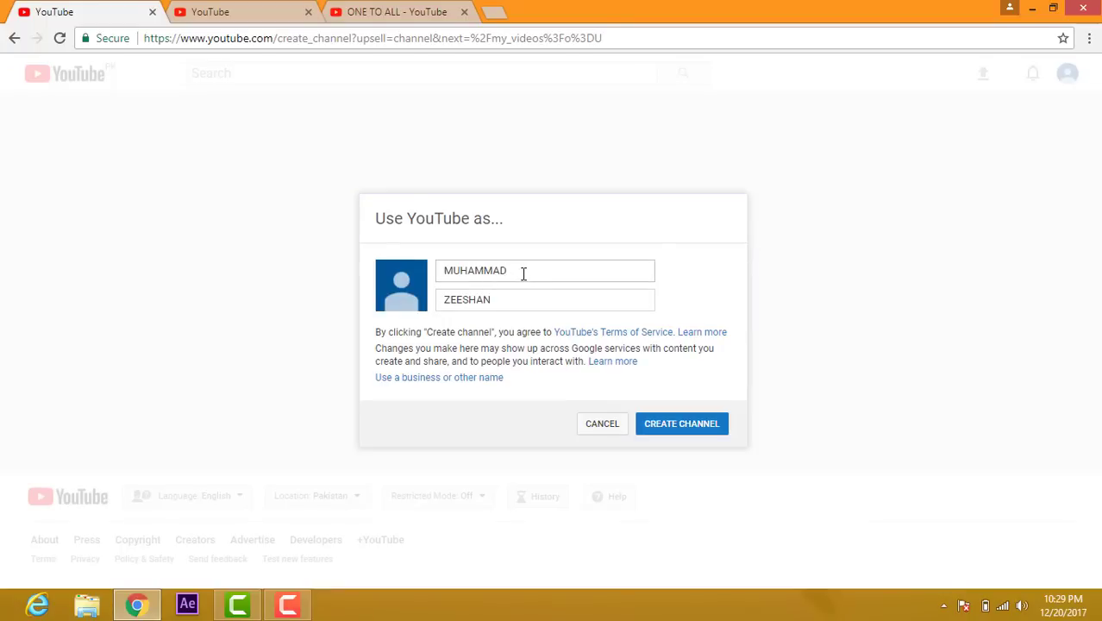
left_click(601, 423)
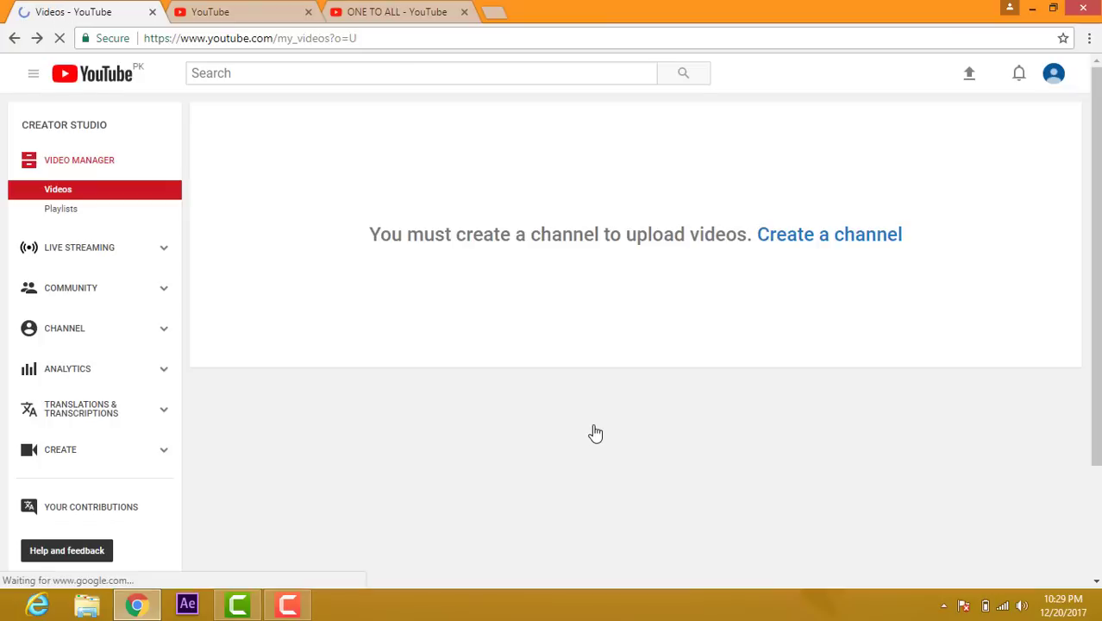
left_click(12, 39)
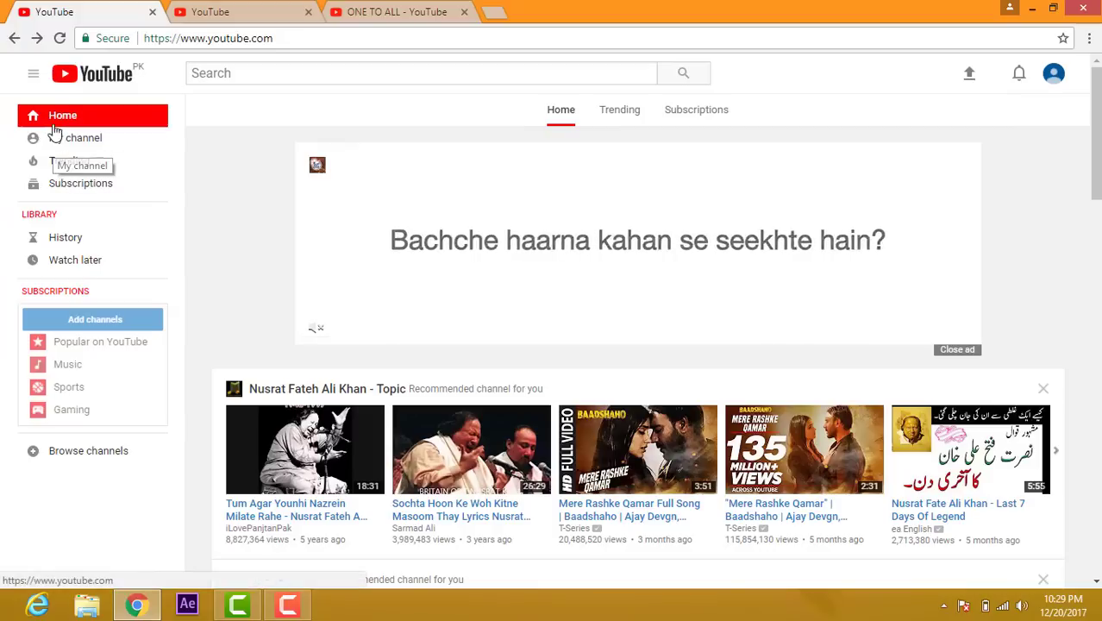
- Create the channel from My channel, keeping the account's first and last name
left_click(57, 144)
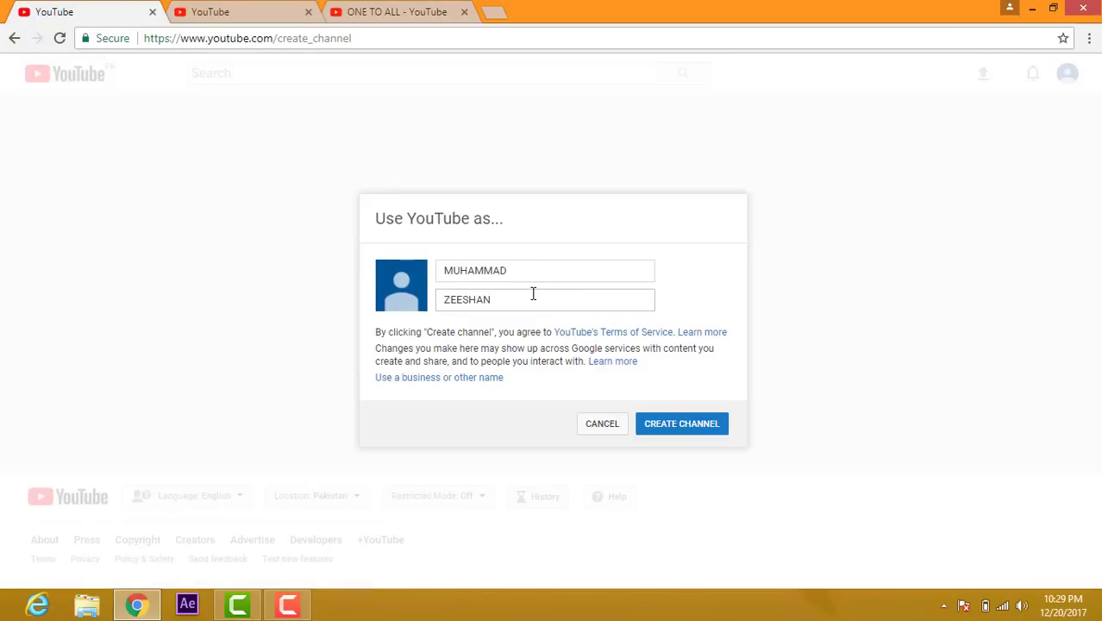
left_click_drag(516, 278, 431, 279)
left_click(601, 280)
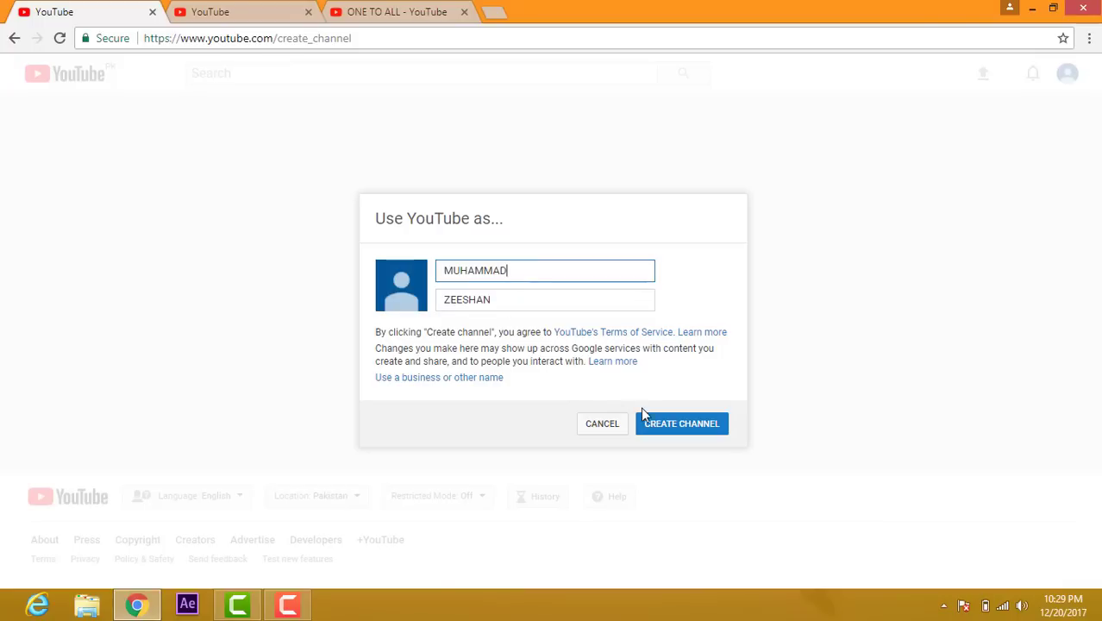
left_click(678, 426)
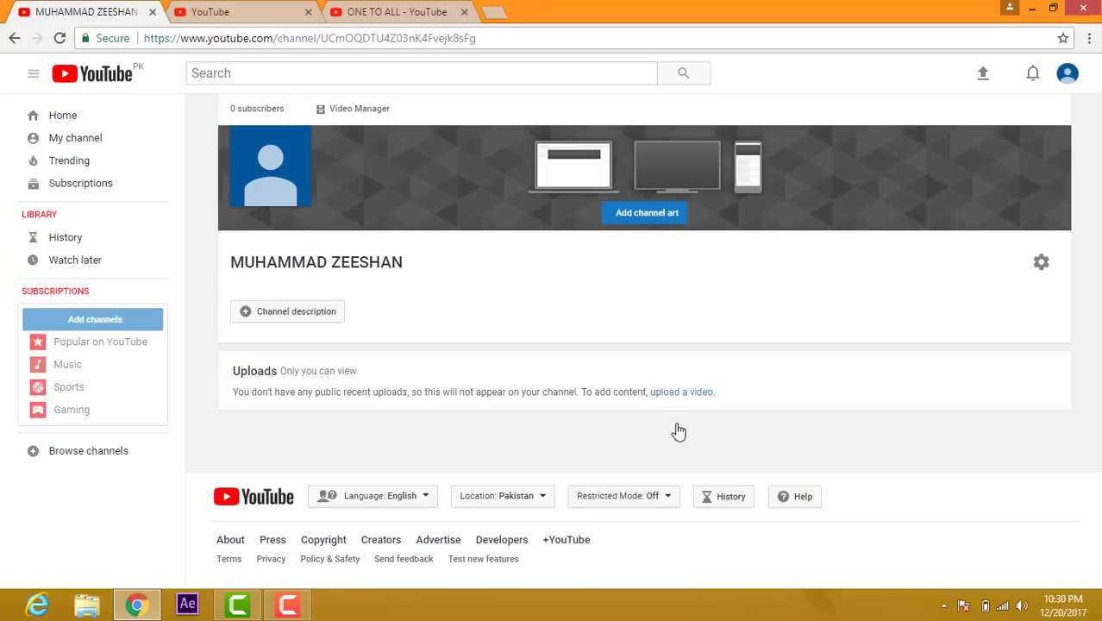
- Edit the channel icon through its pencil icon, continuing to Google's About me page
mouse_move(289, 146)
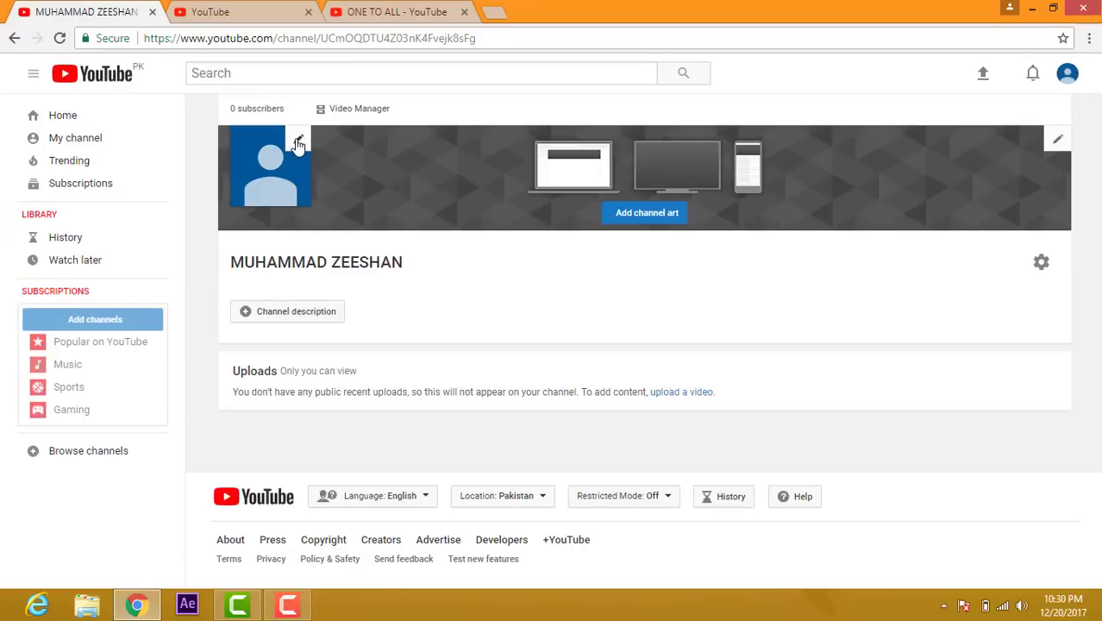
left_click(297, 142)
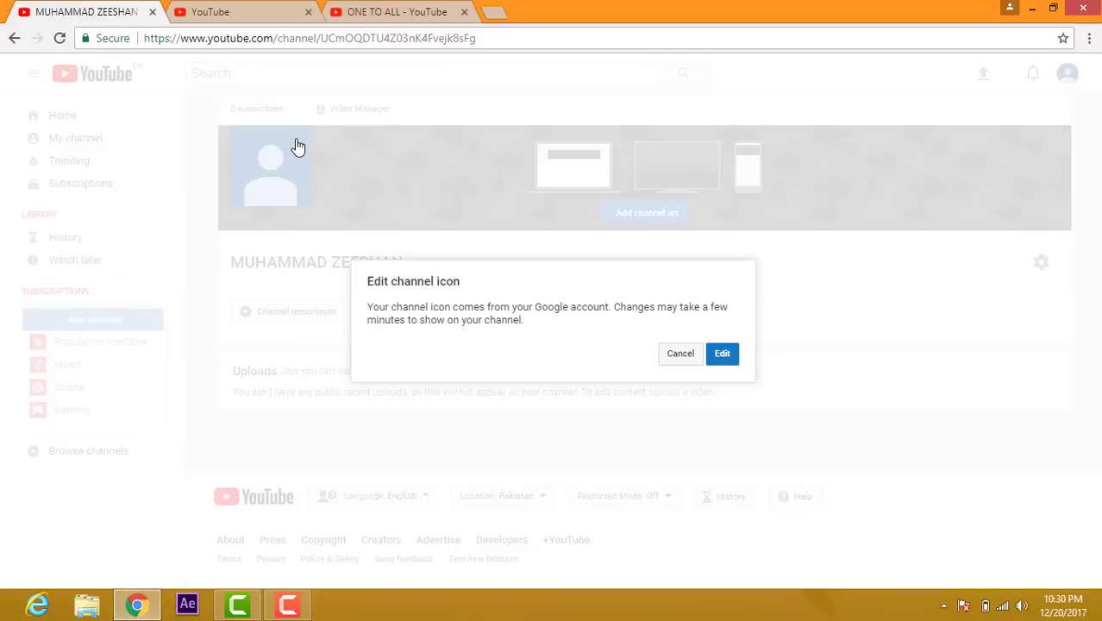
left_click(718, 363)
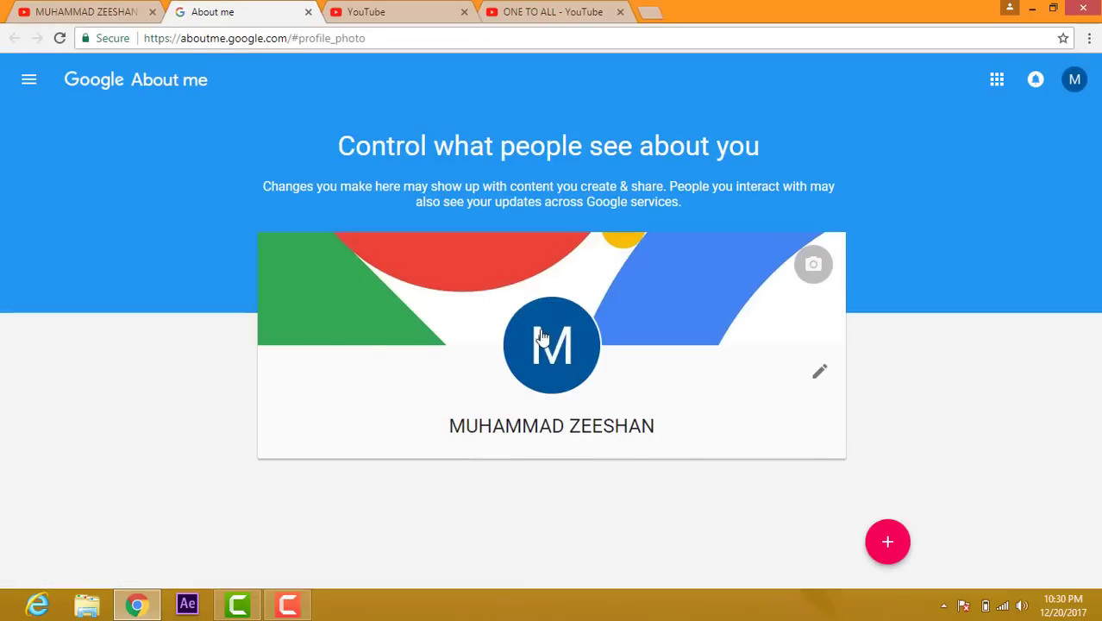
- Upload and crop the ONE TO ALL logo as the profile photo, then return to YouTube
left_click(551, 343)
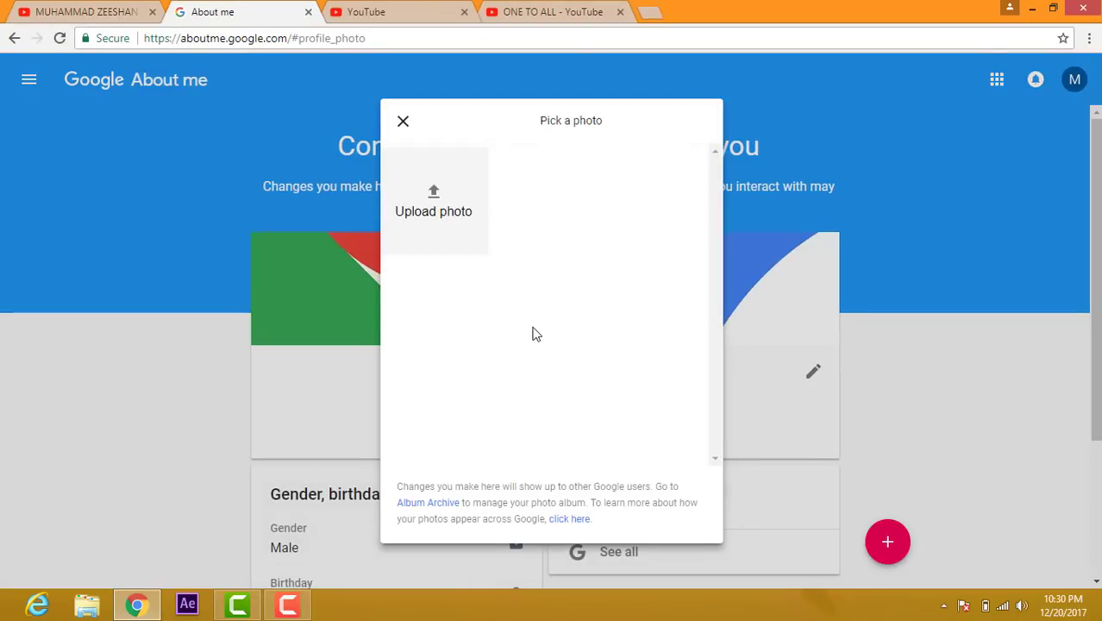
left_click(454, 211)
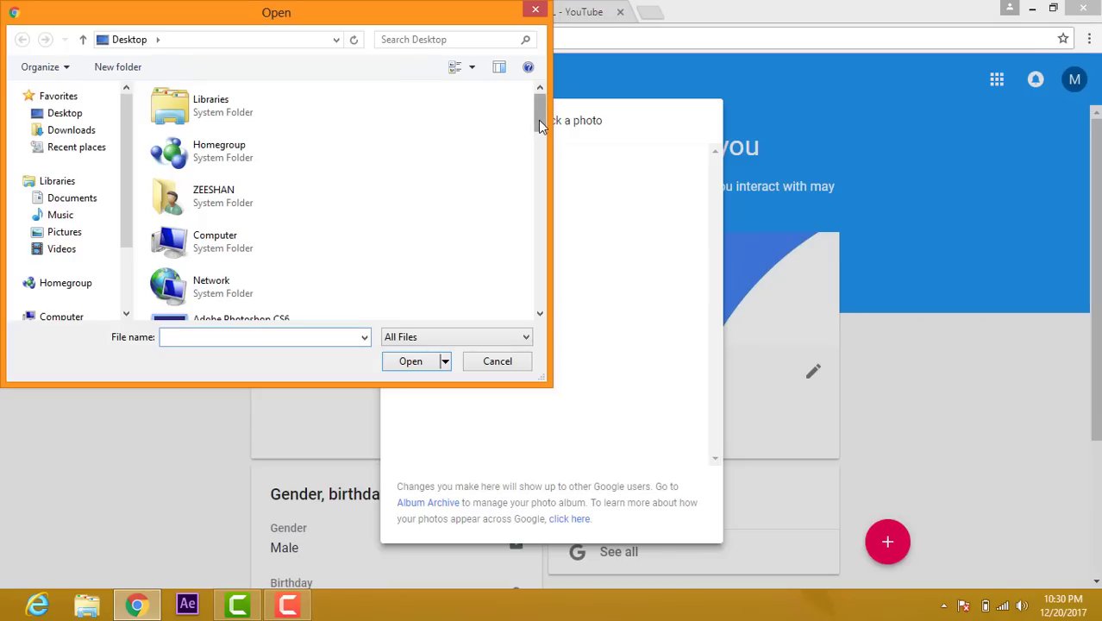
left_click_drag(541, 125, 539, 258)
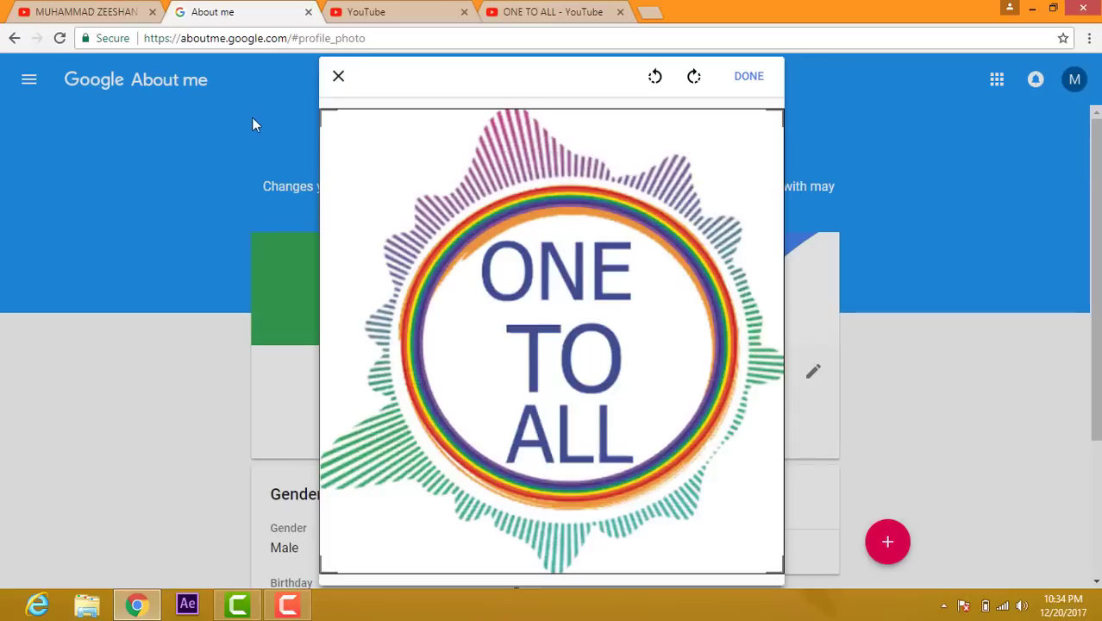
left_click_drag(325, 112, 317, 108)
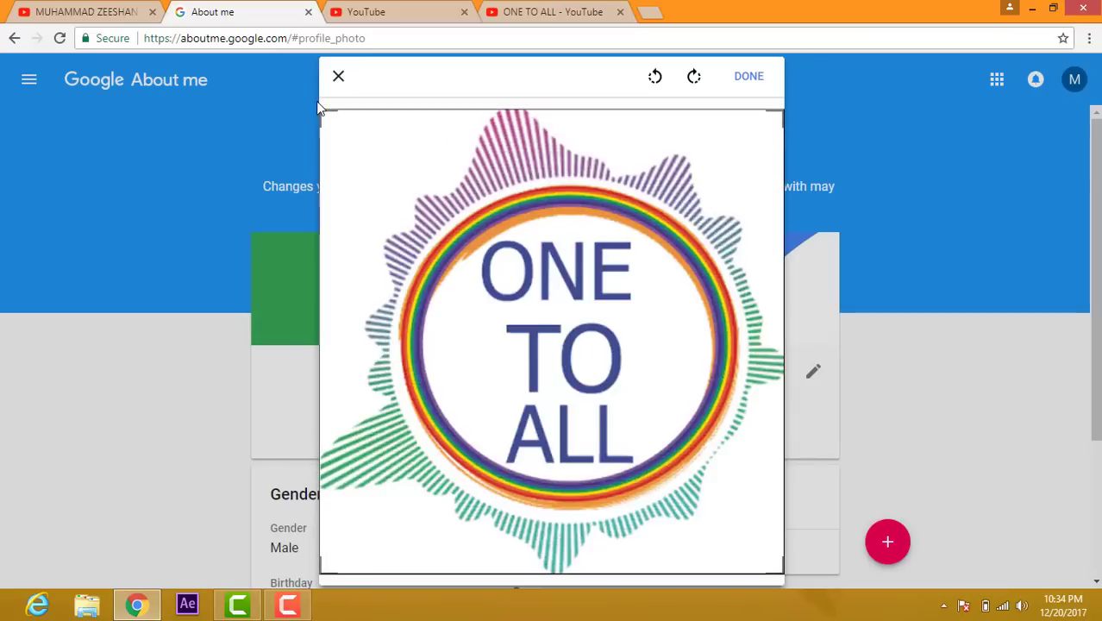
left_click(741, 80)
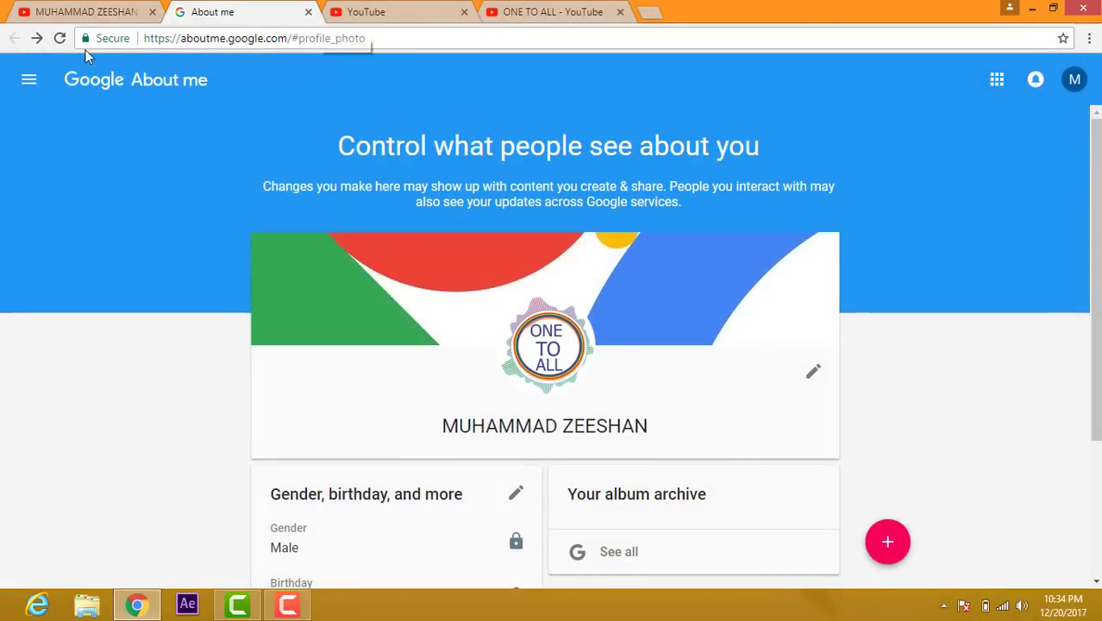
left_click(339, 18)
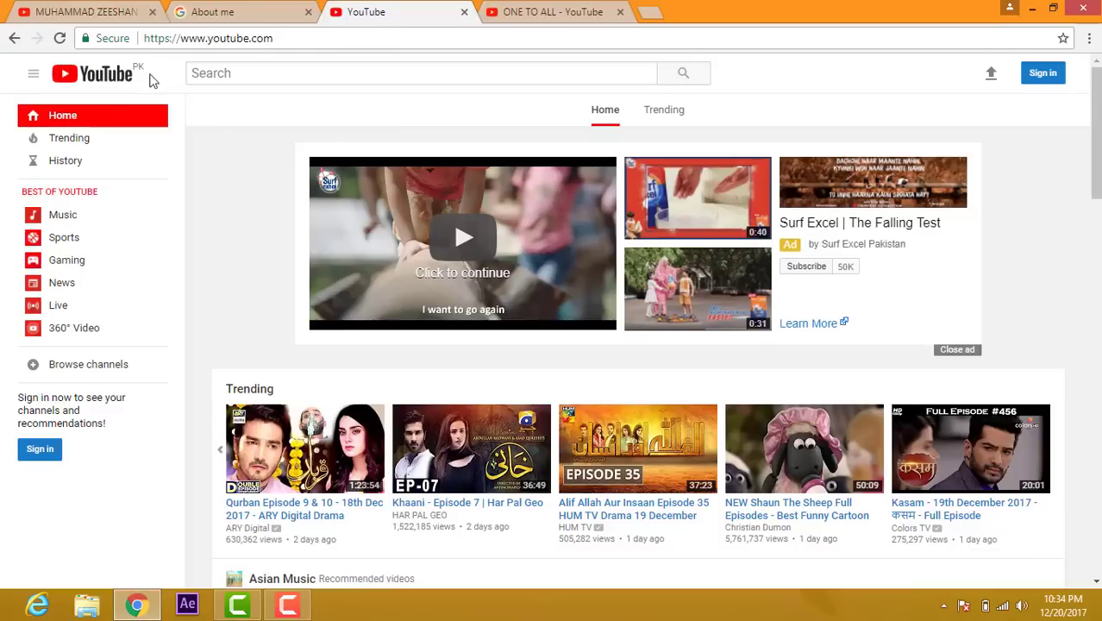
- Reload YouTube, open My channel, and view the ONE TO ALL channel for reference
left_click(59, 38)
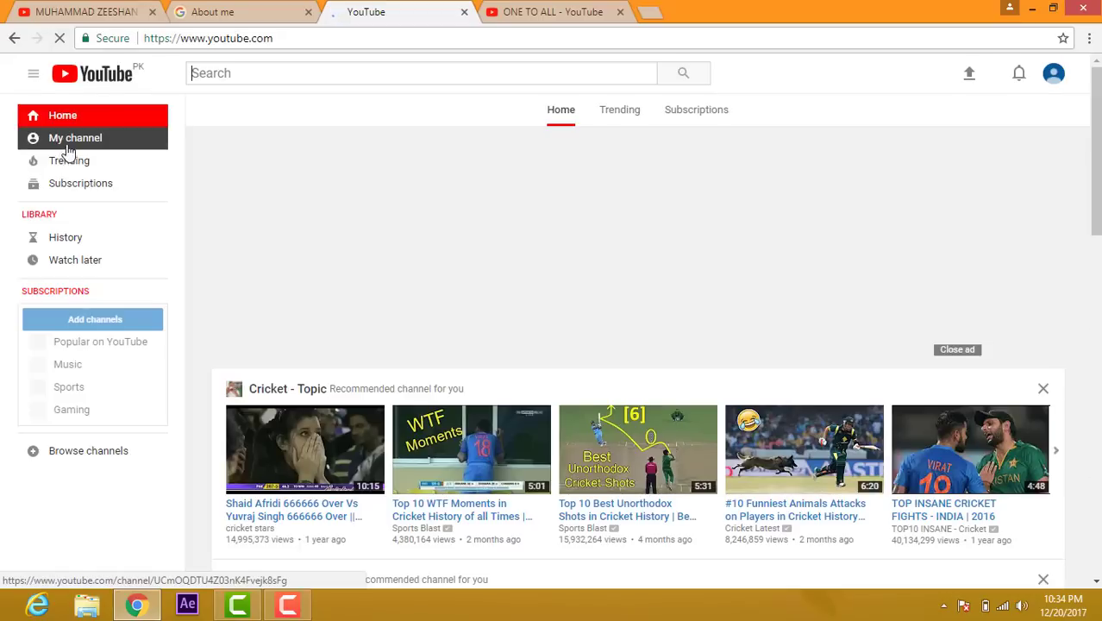
left_click(73, 149)
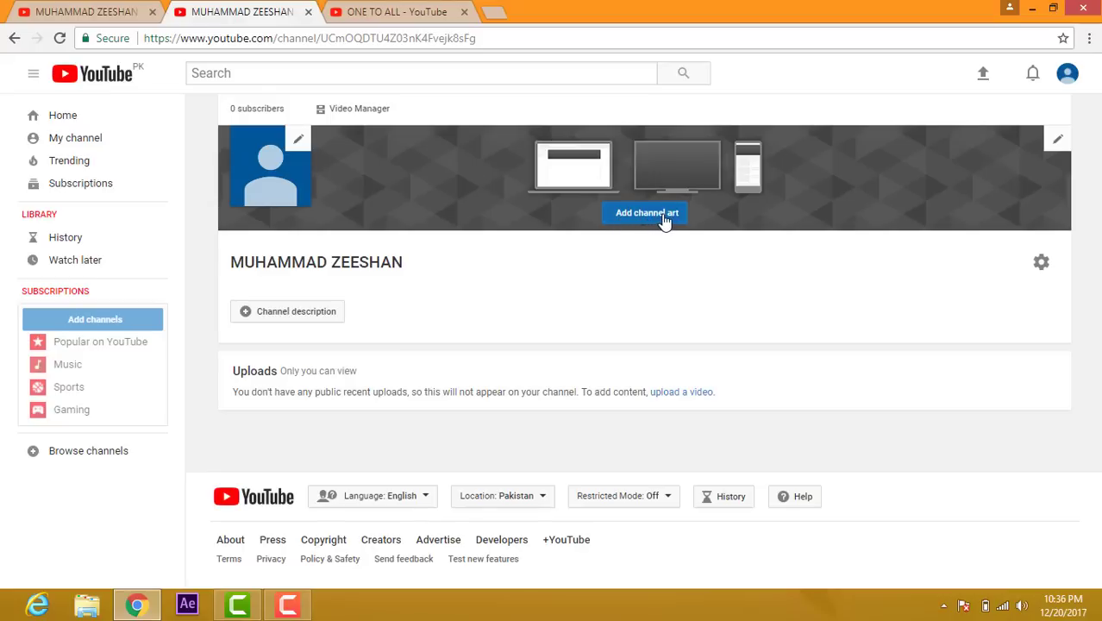
left_click(398, 12)
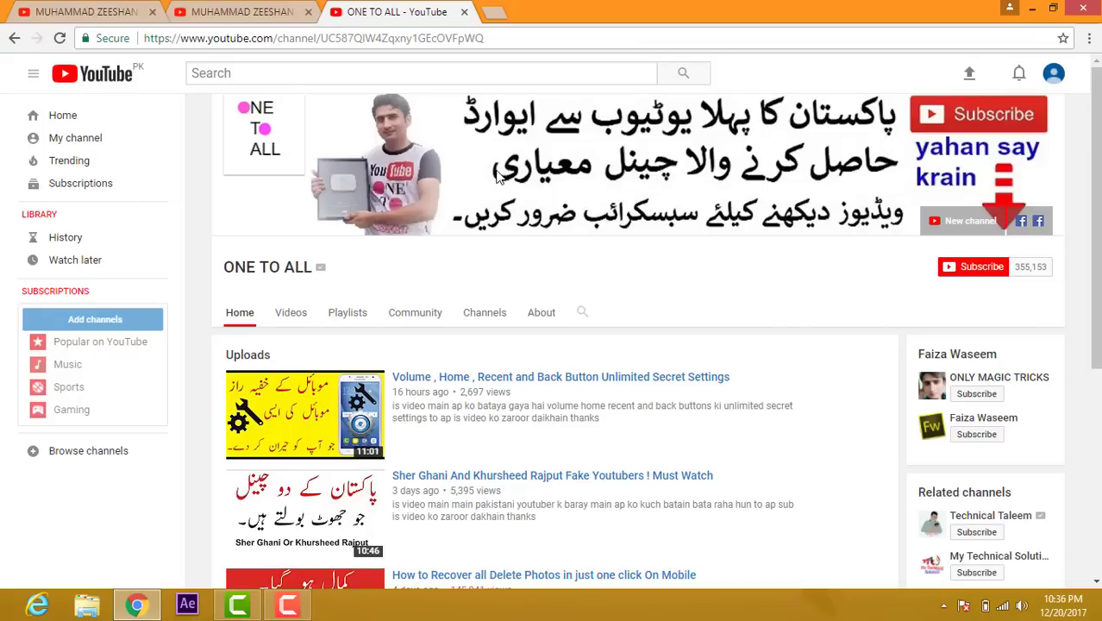
- On the MUHAMMAD ZEESHAN channel, open Edit channel art to upload a banner from the computer
left_click(261, 17)
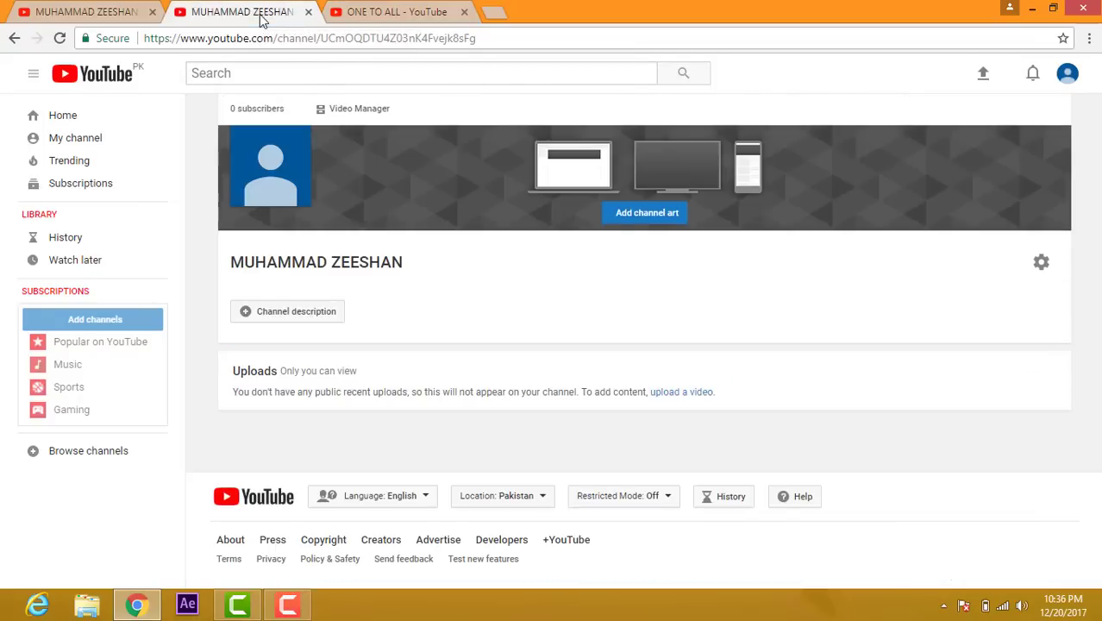
left_click(654, 221)
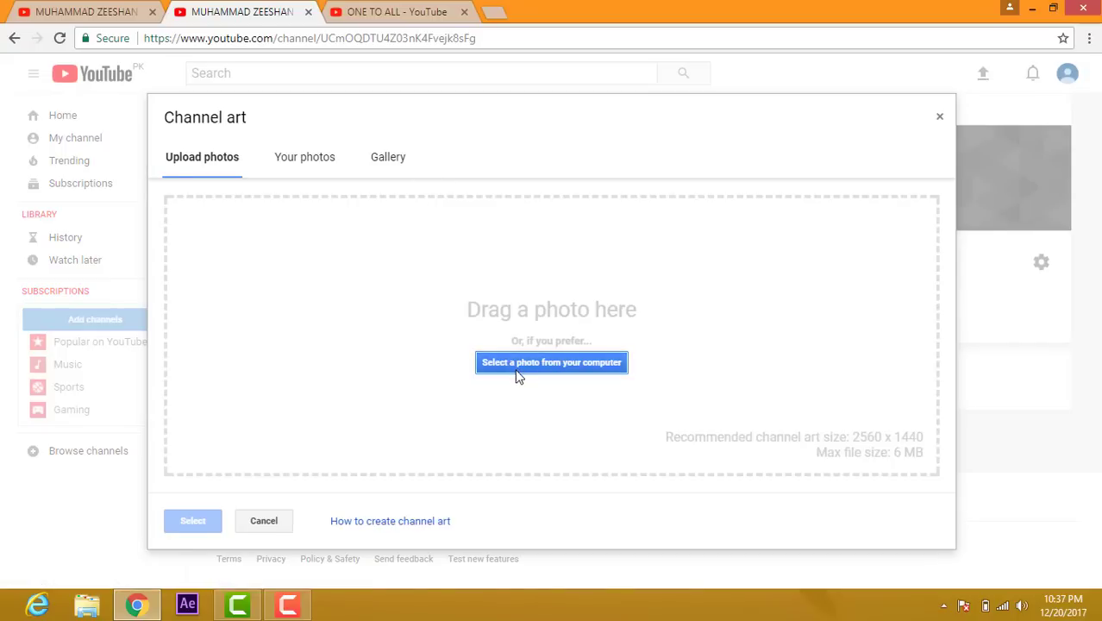
left_click(264, 522)
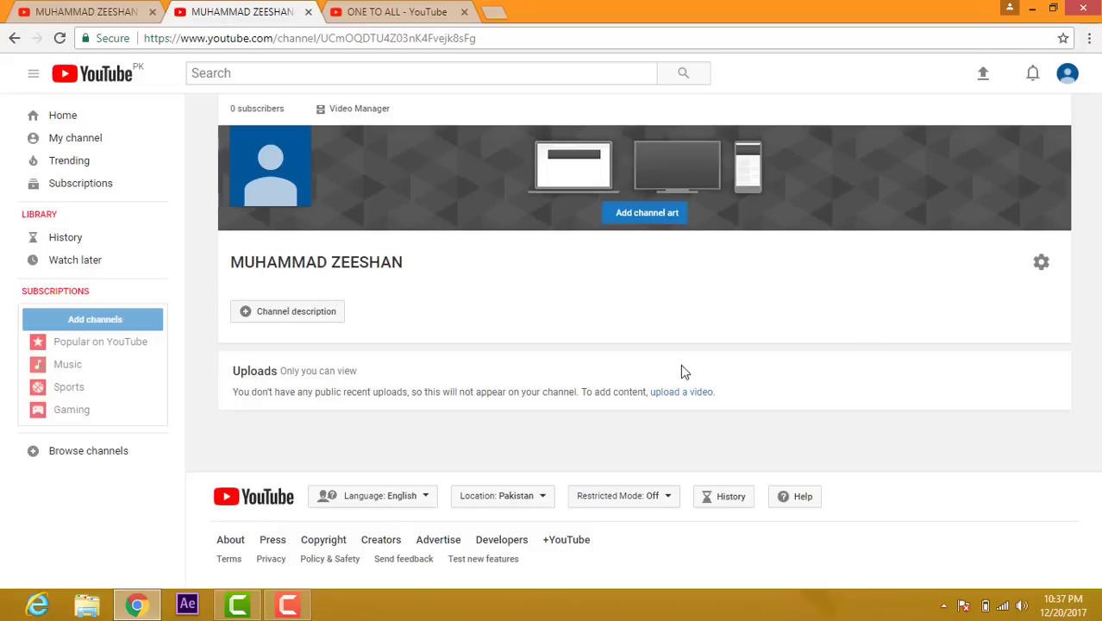
left_click(1056, 142)
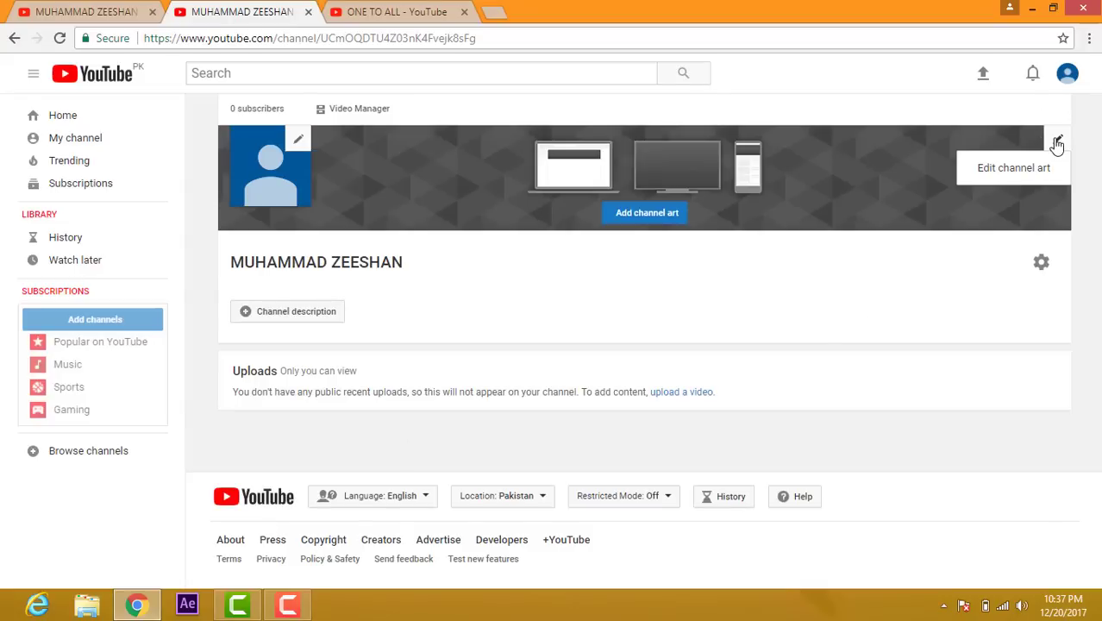
left_click(1007, 169)
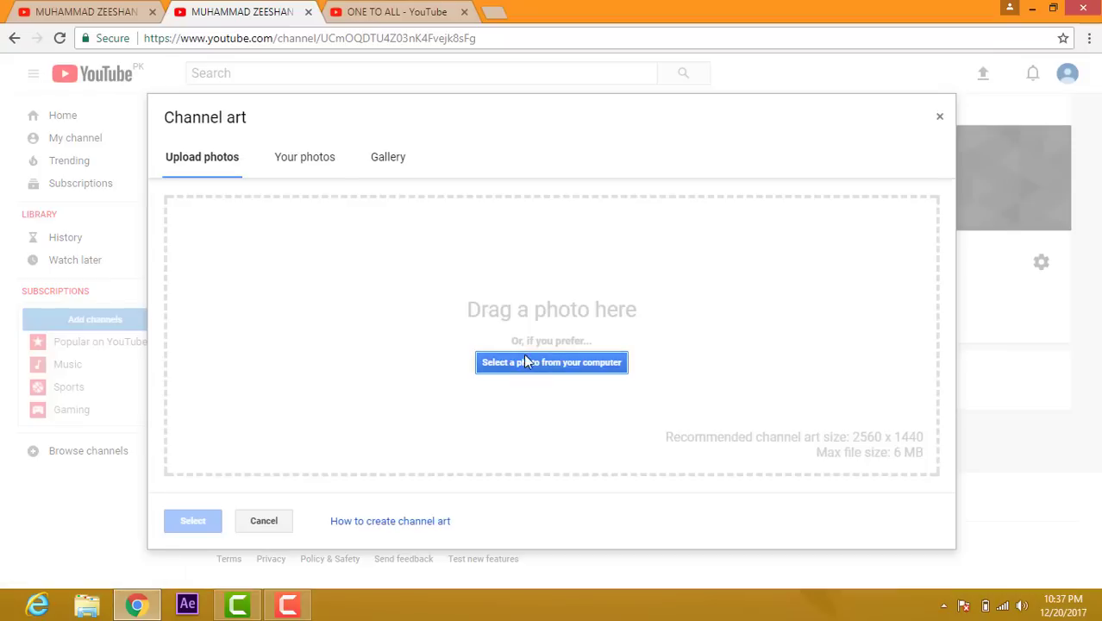
left_click(525, 361)
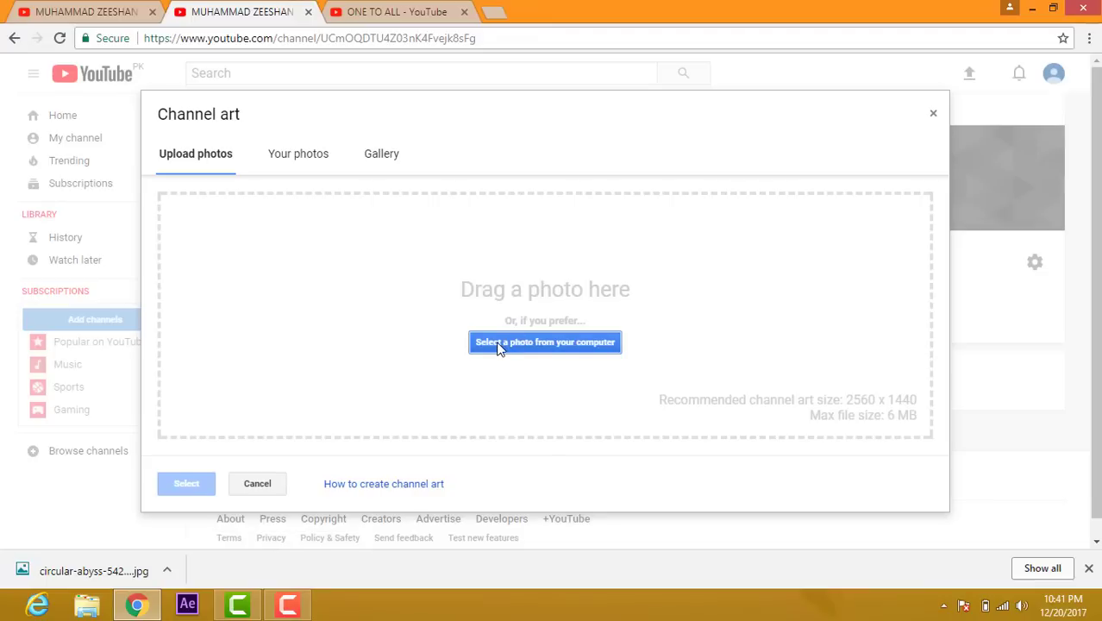
- Upload circular-abyss-54256-2560x1440.jpg from the Desktop as the channel art
left_click(498, 344)
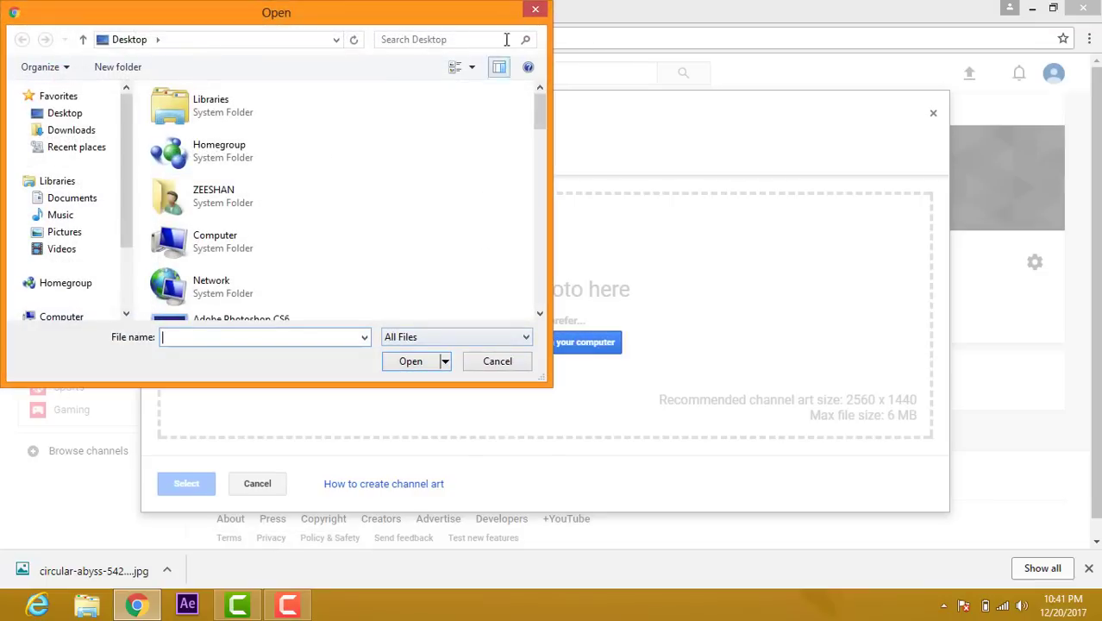
left_click(535, 10)
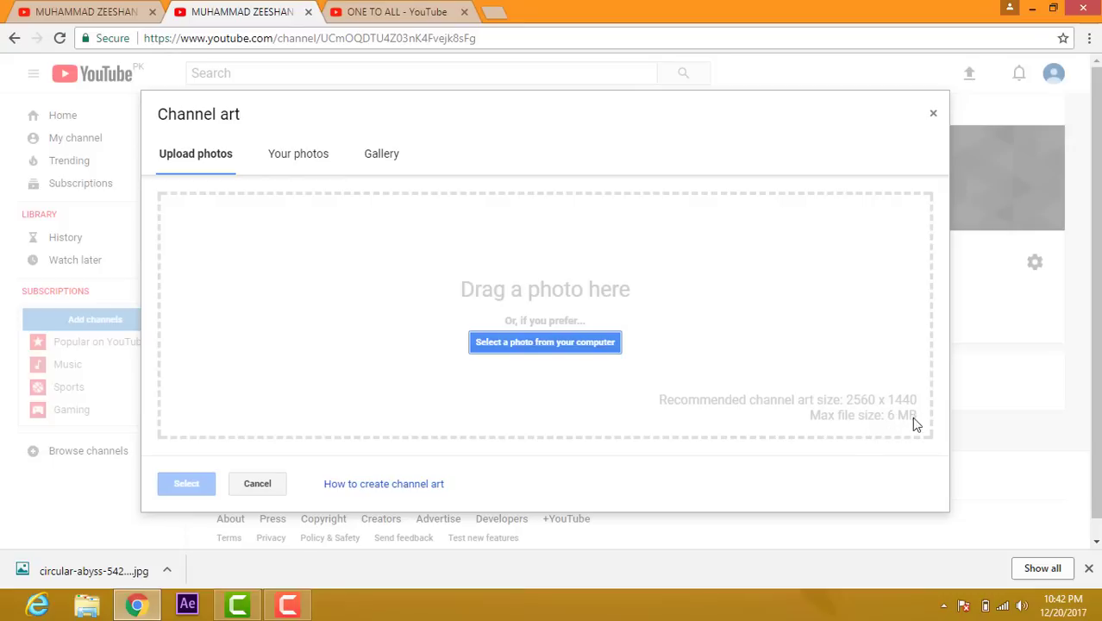
left_click(563, 342)
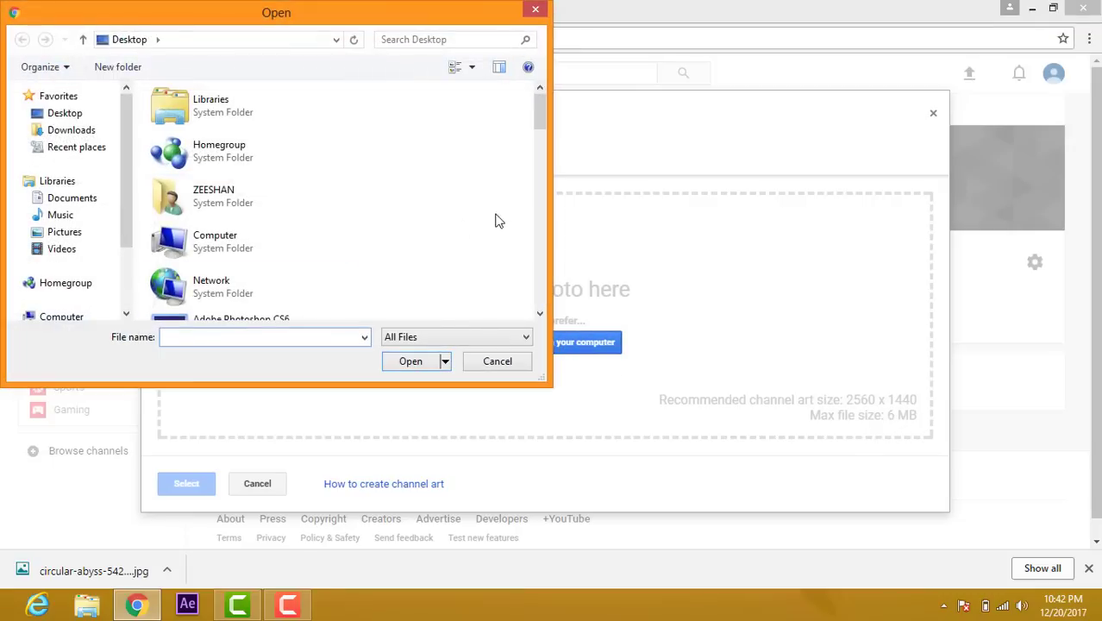
left_click(539, 269)
left_click_drag(539, 272, 531, 206)
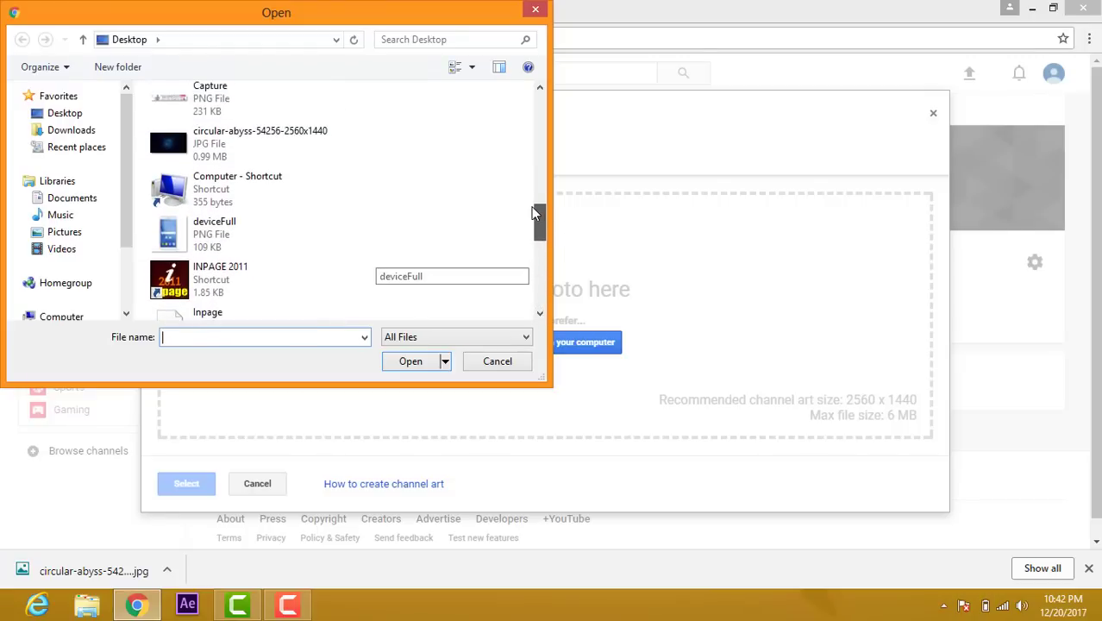
left_click(246, 140)
double_click(246, 140)
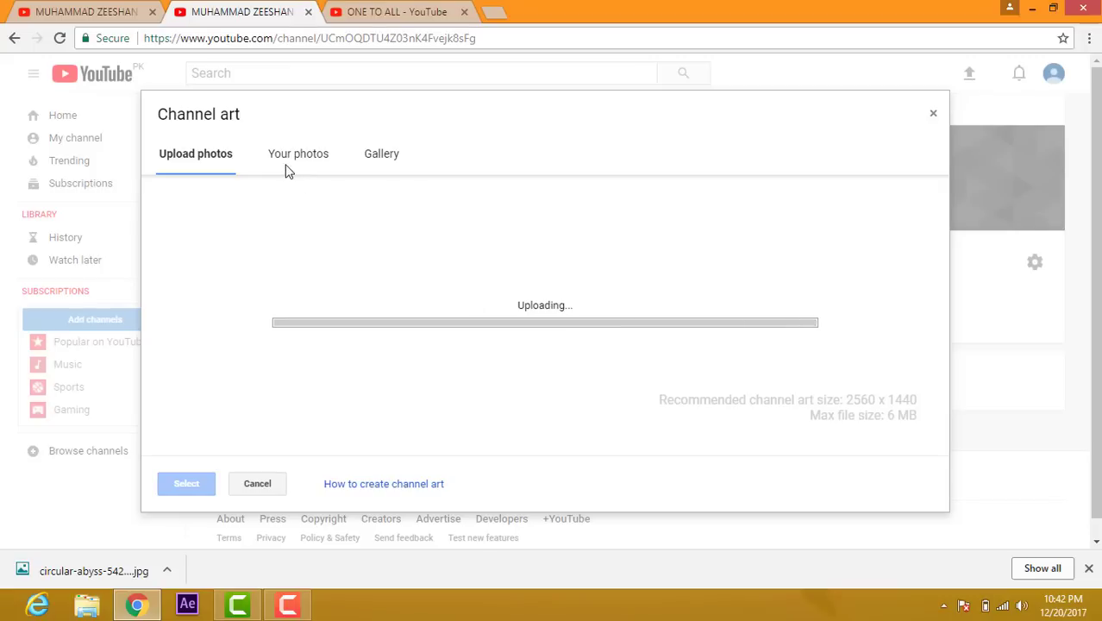
- Browse the Gallery and the 2017-12-20 photo album for a banner image
left_click(384, 157)
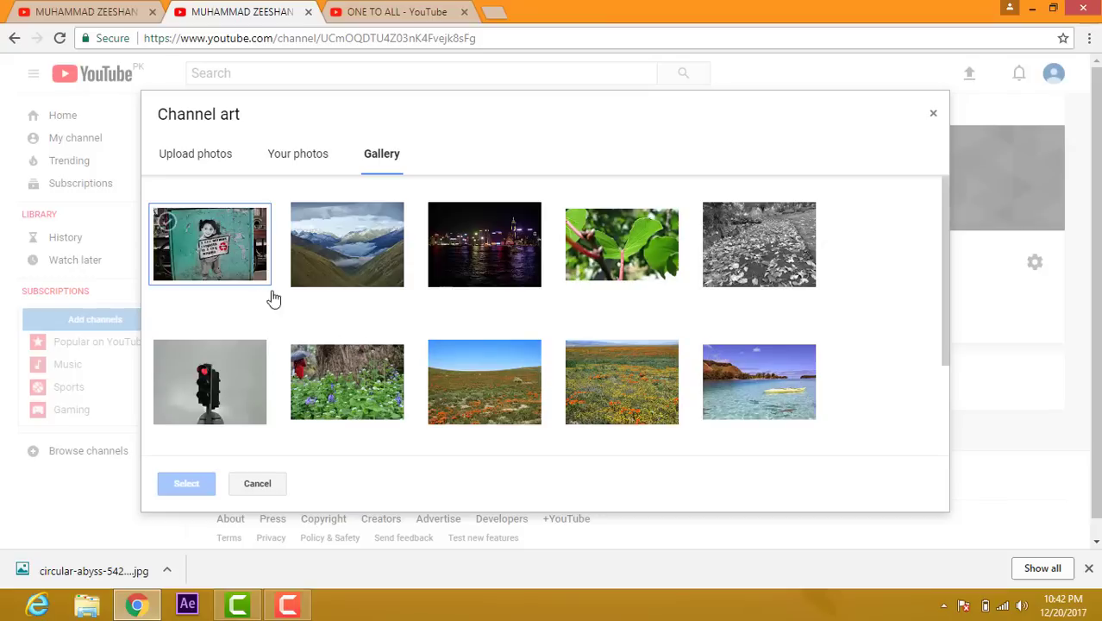
left_click(207, 170)
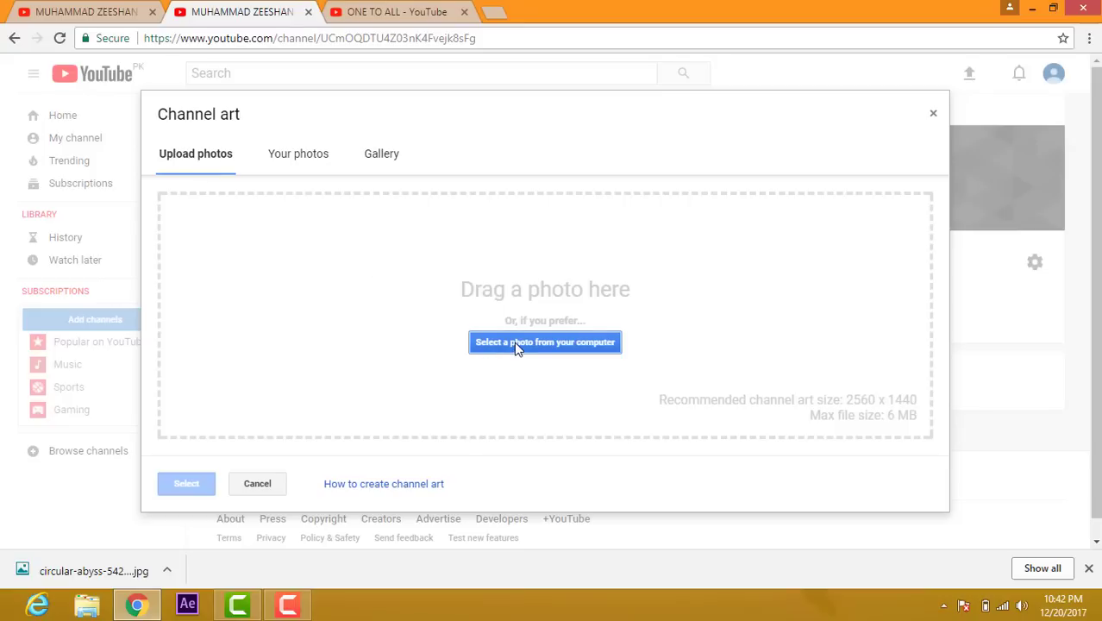
left_click(281, 155)
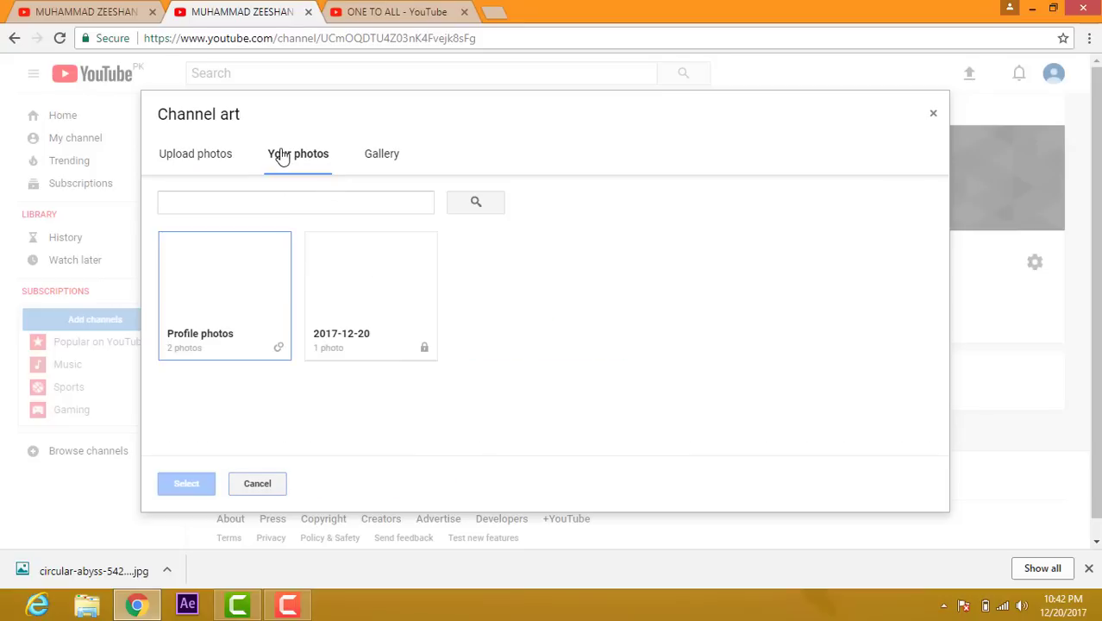
left_click(368, 278)
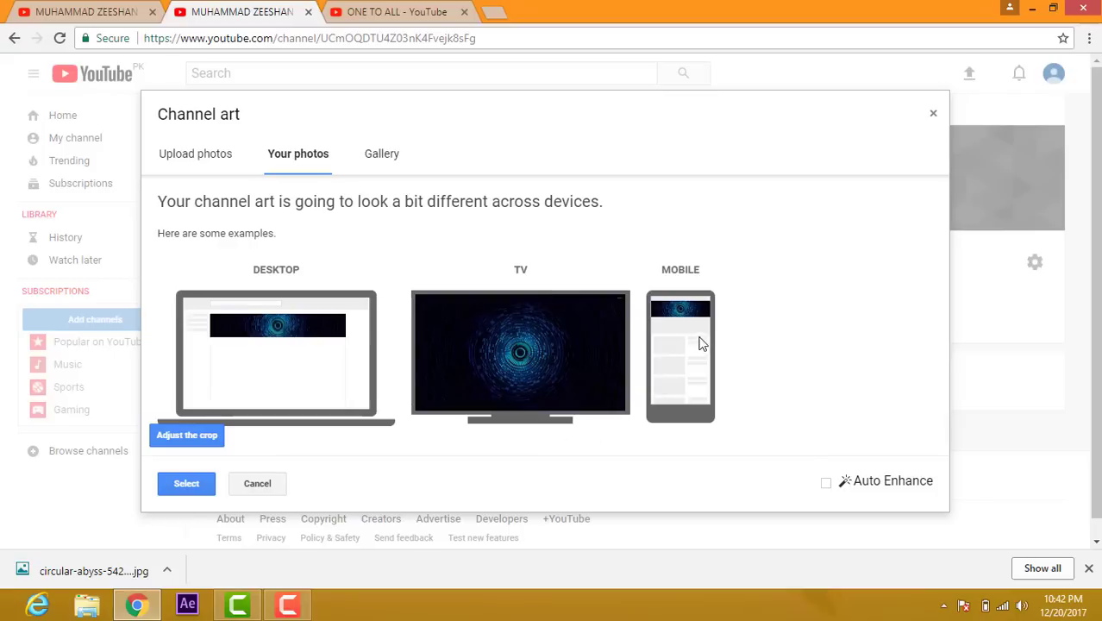
left_click(177, 485)
- Pick the green foliage photo with white and purple flowers from Gallery and save it as banner
left_click(184, 156)
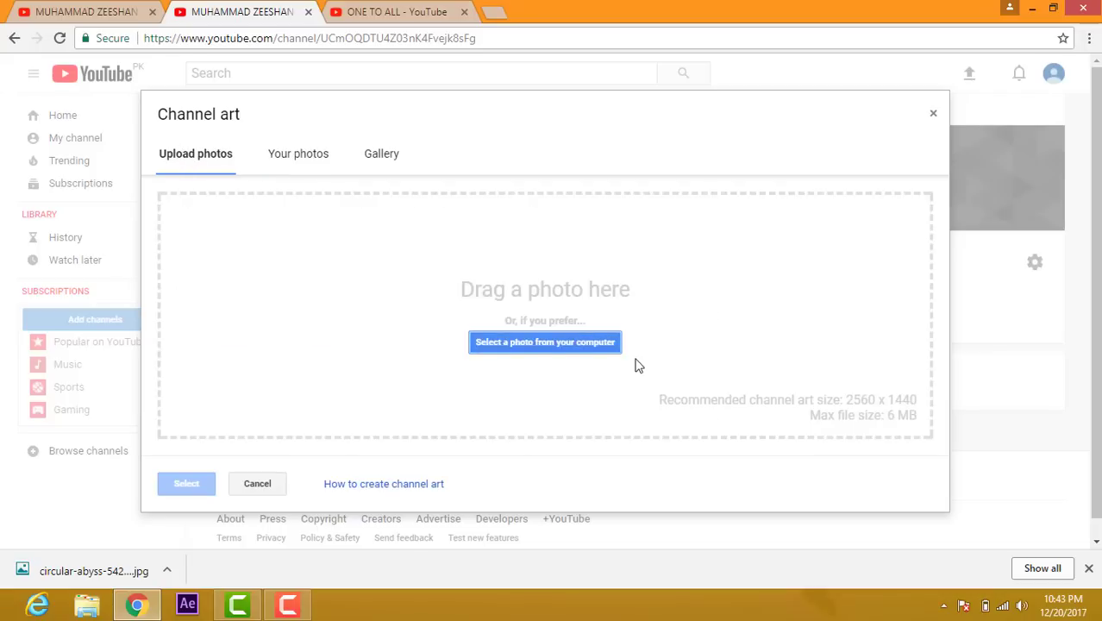
left_click(382, 159)
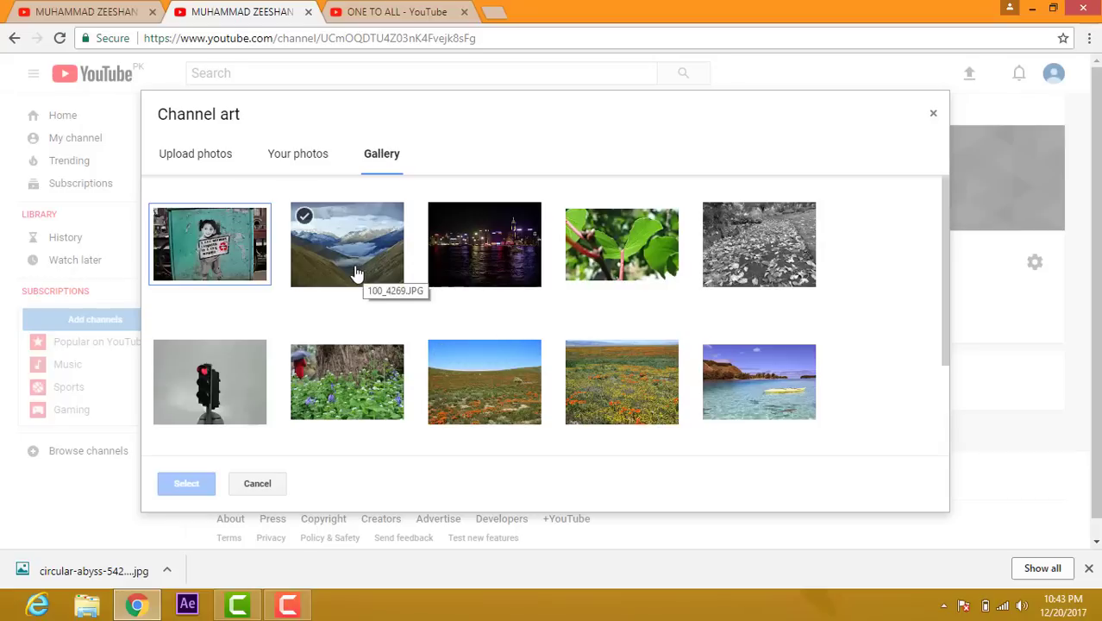
left_click(336, 381)
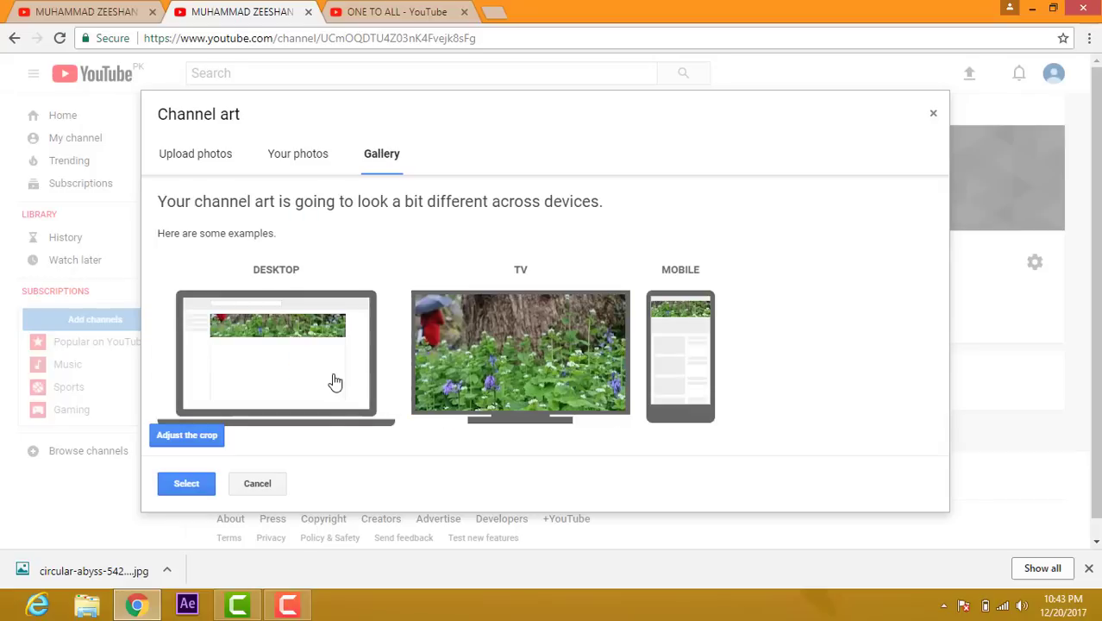
left_click(179, 486)
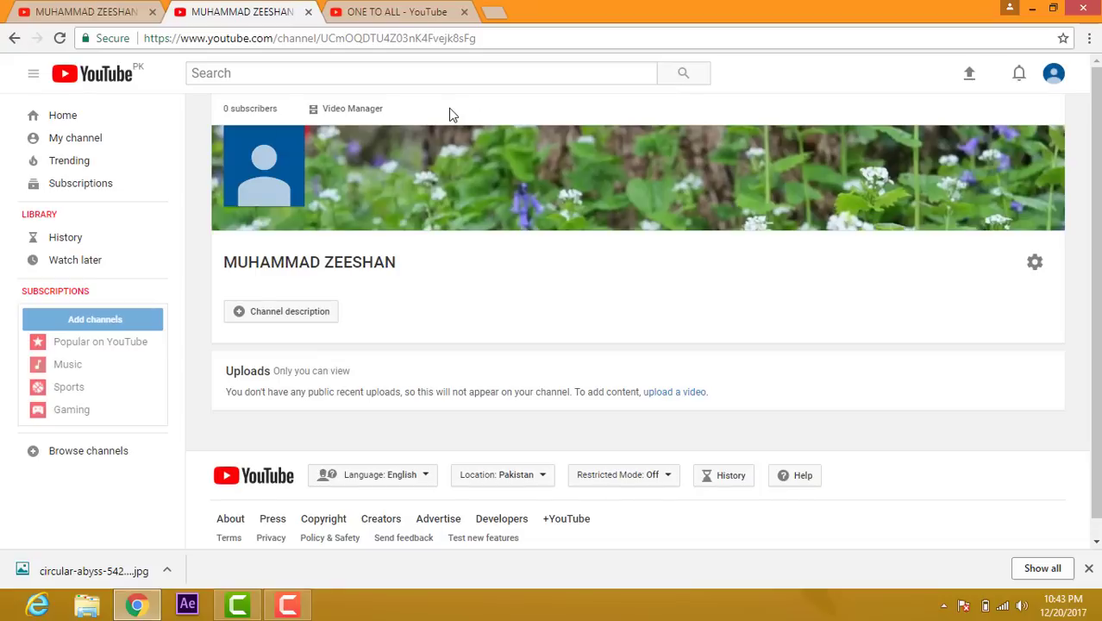
left_click(360, 17)
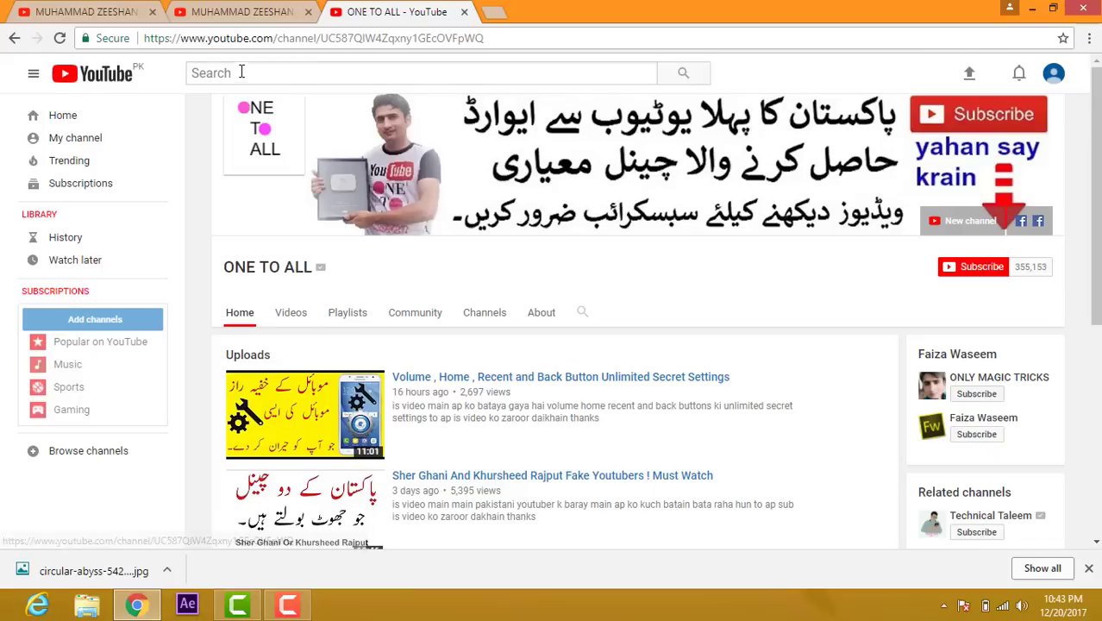
left_click(341, 317)
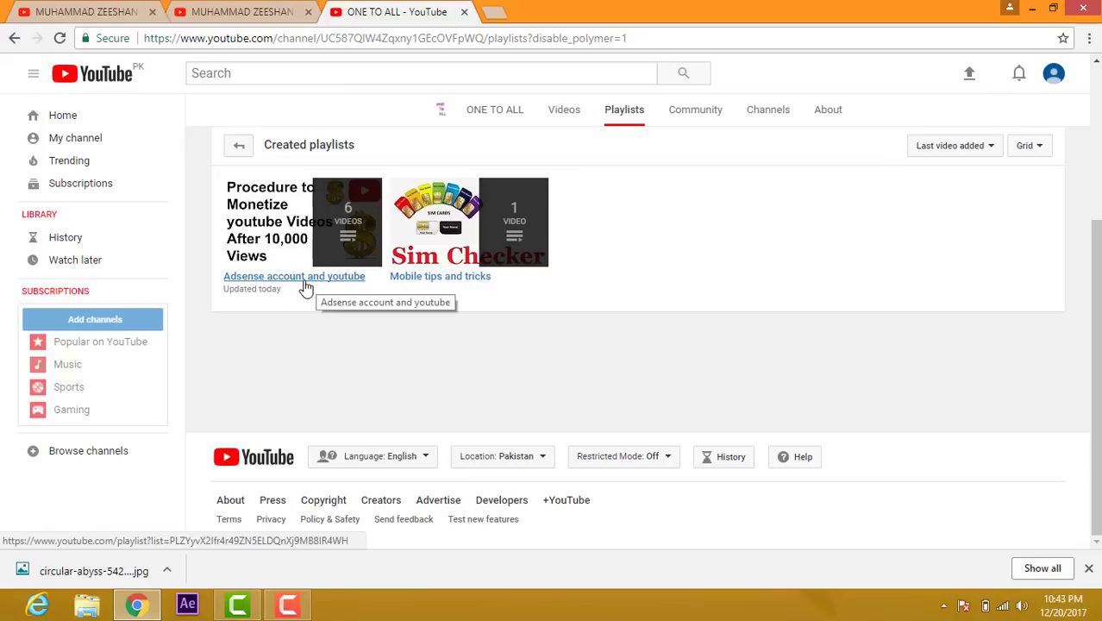
left_click(306, 287)
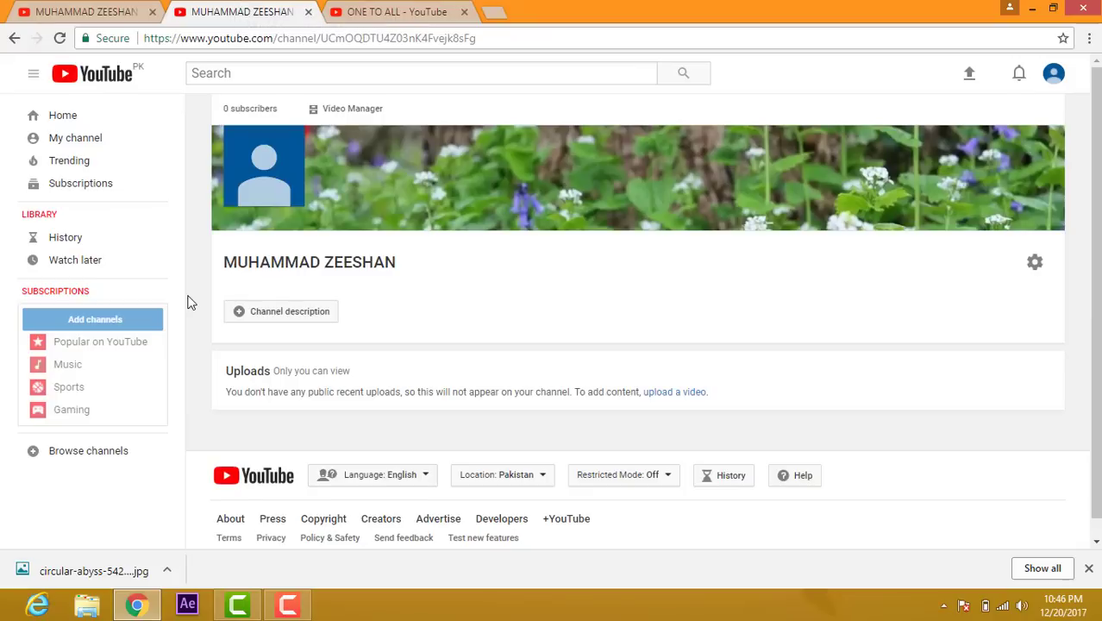
- Type 'mobile and computer tips and tricks' into the channel description box, fixing a typo
mouse_move(319, 179)
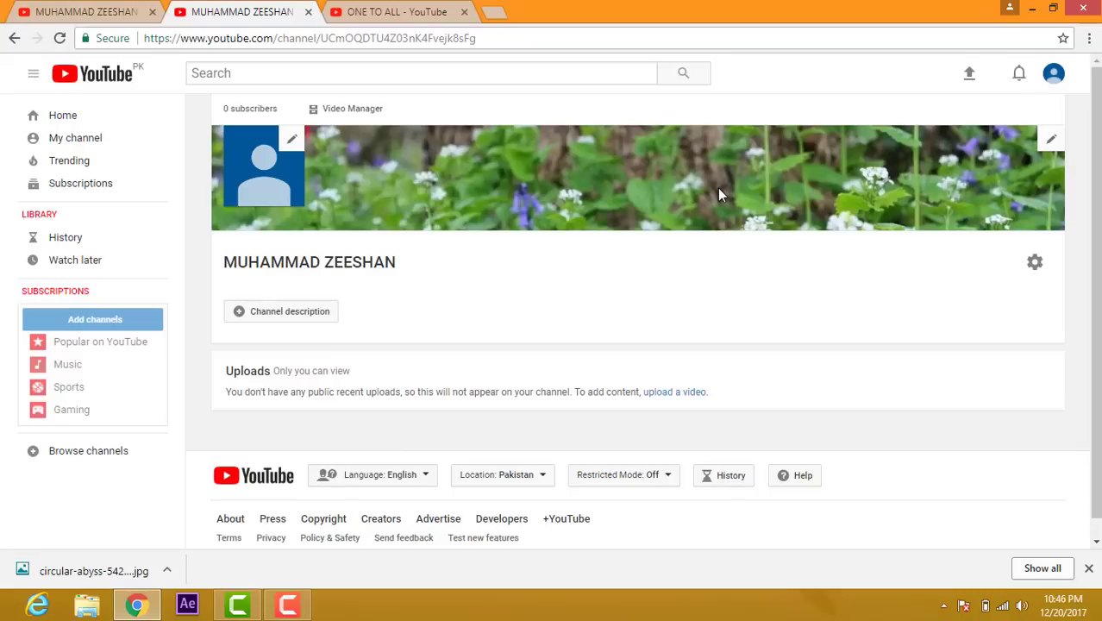
left_click(301, 314)
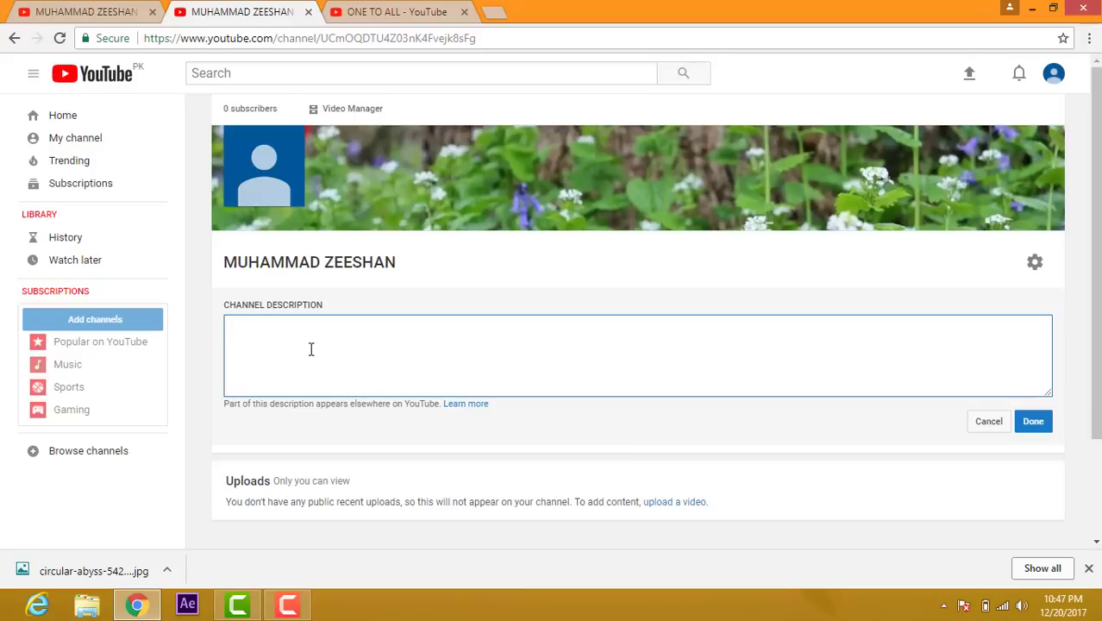
type("mobile and colm")
key("BackSpace")
type("mputer")
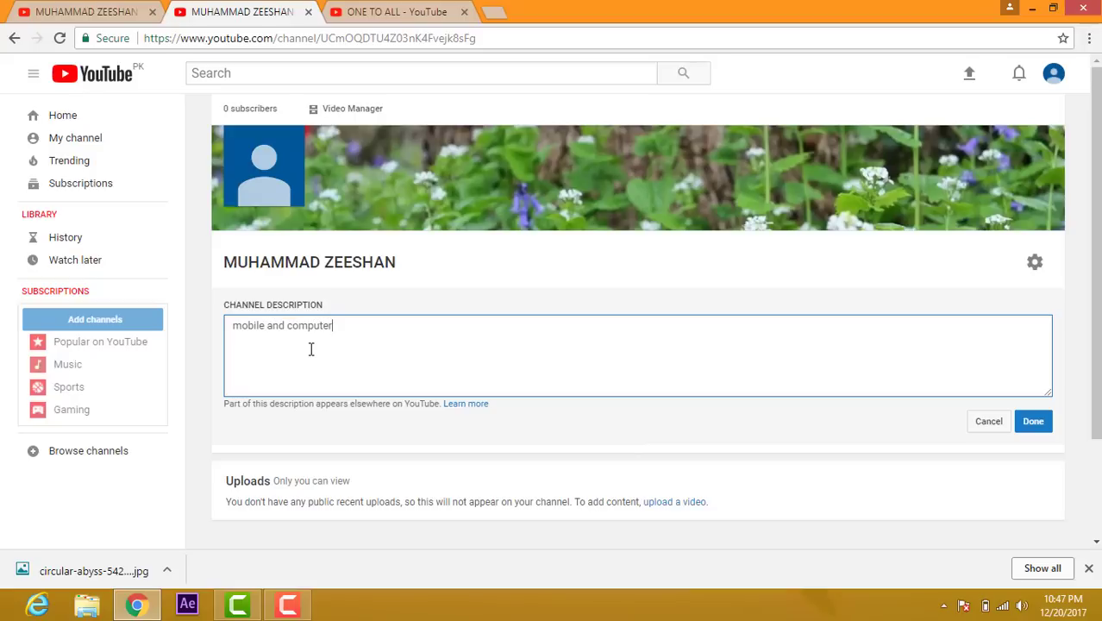
type(" tips and tricks")
- Save the description, look at the ONE TO ALL channel, then come back to your own channel
left_click(1034, 423)
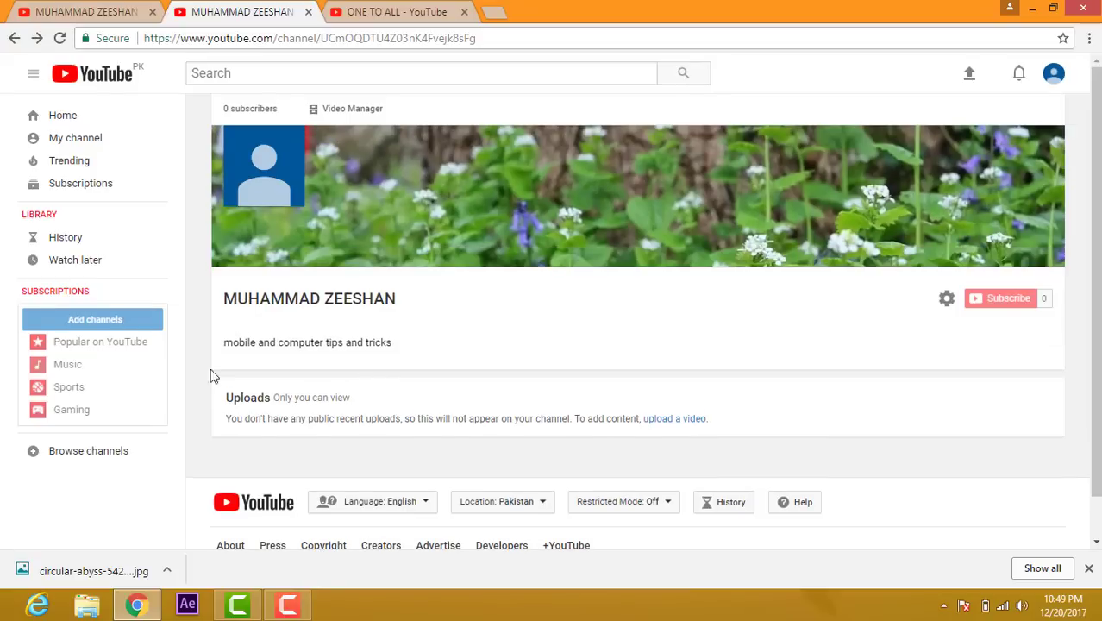
mouse_move(283, 353)
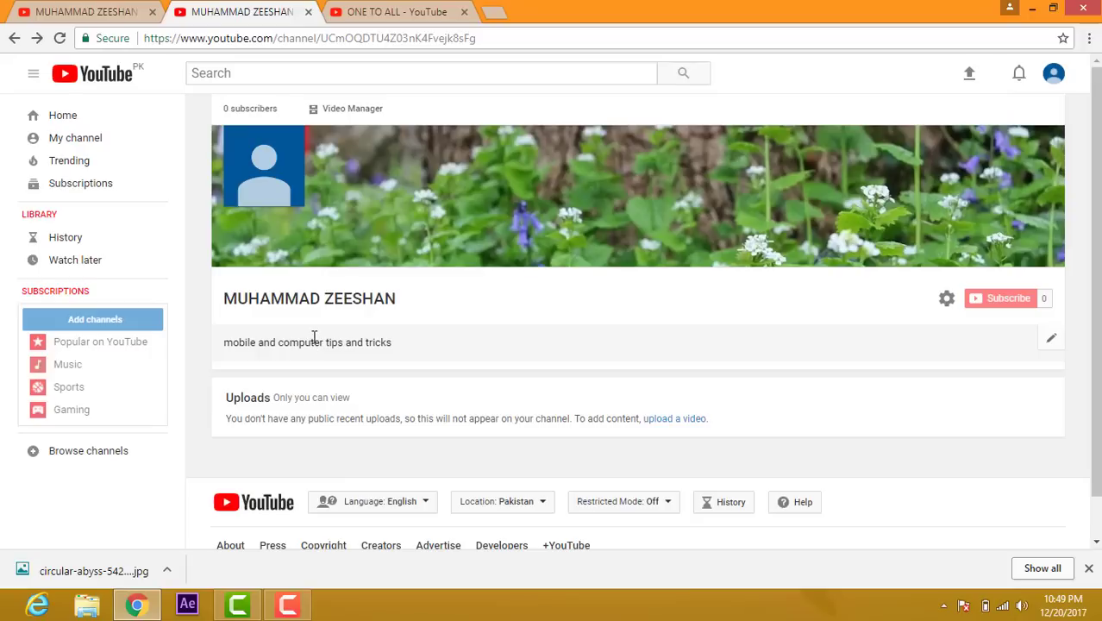
mouse_move(296, 205)
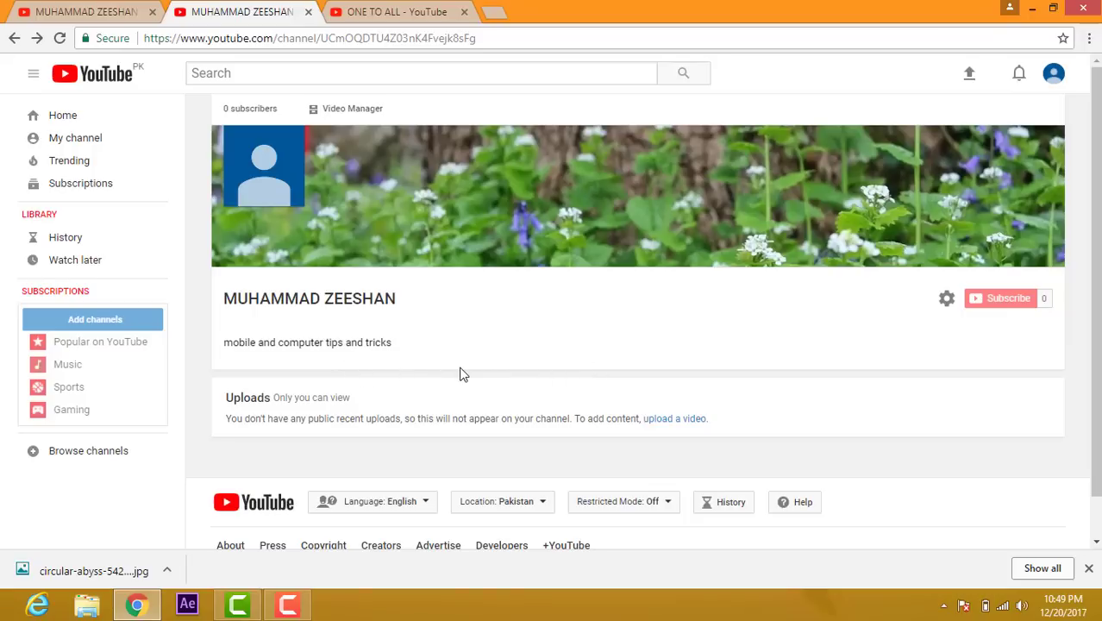
left_click(356, 15)
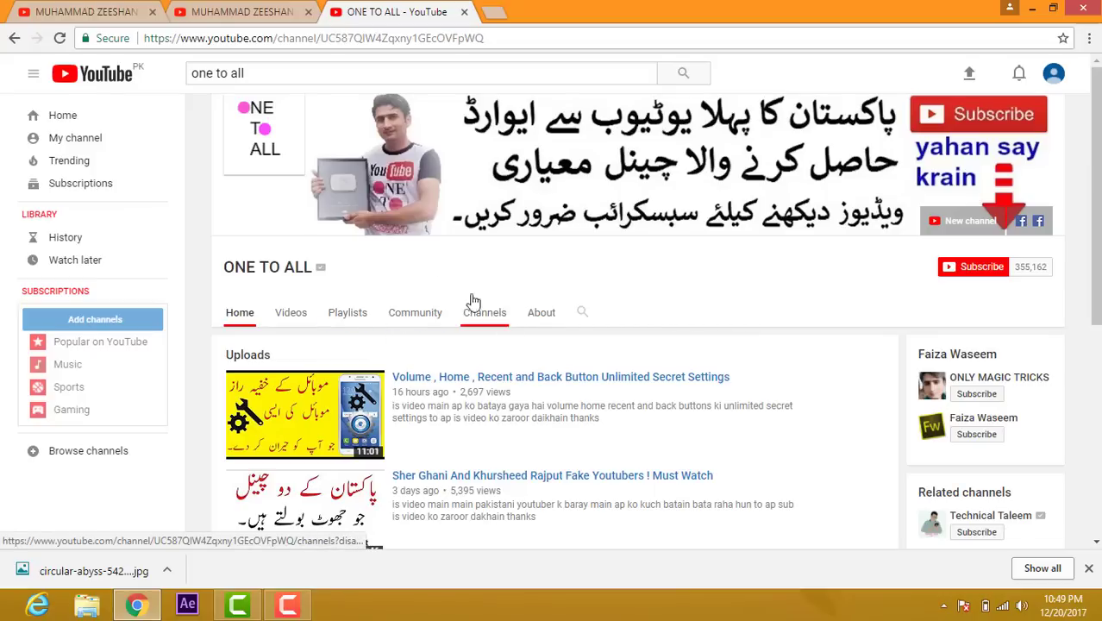
left_click(233, 17)
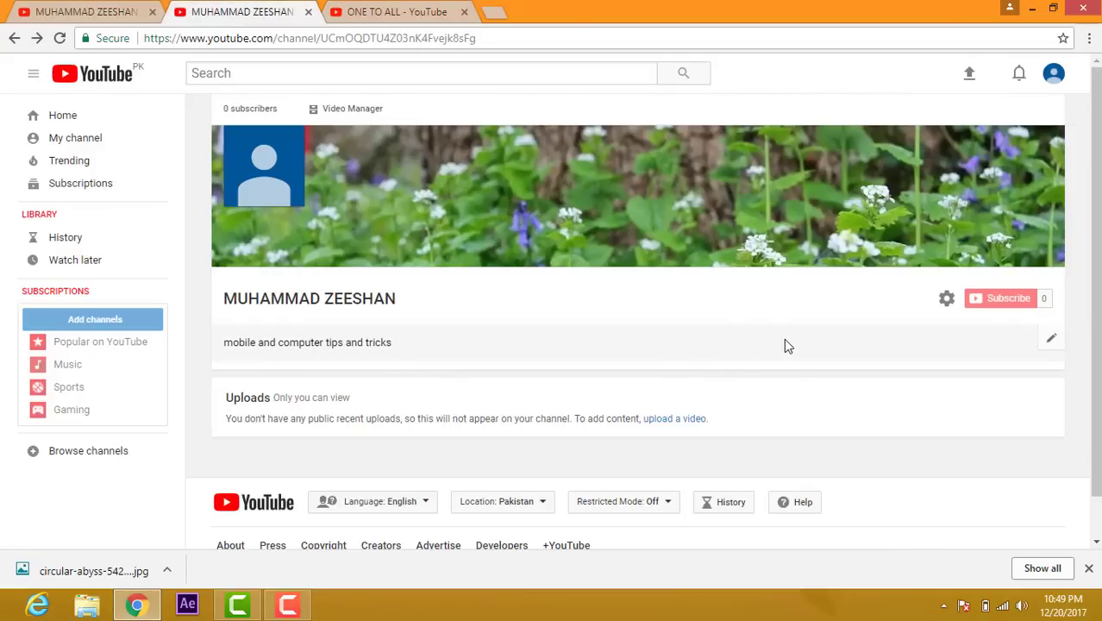
- Enable Customize the layout in channel settings and save
left_click(945, 300)
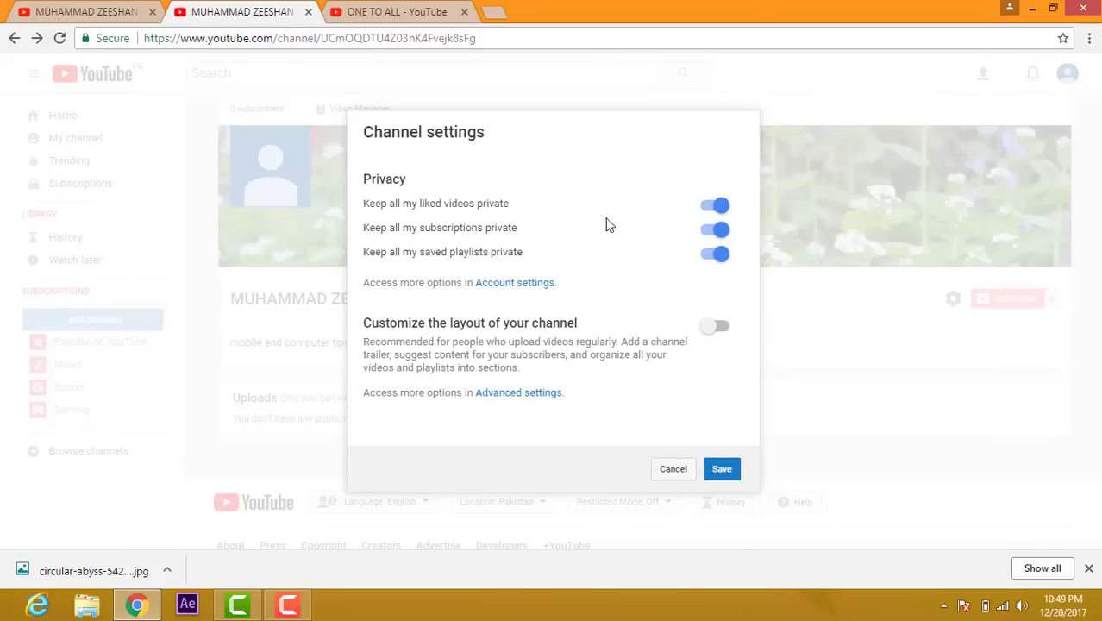
left_click(711, 335)
left_click(719, 473)
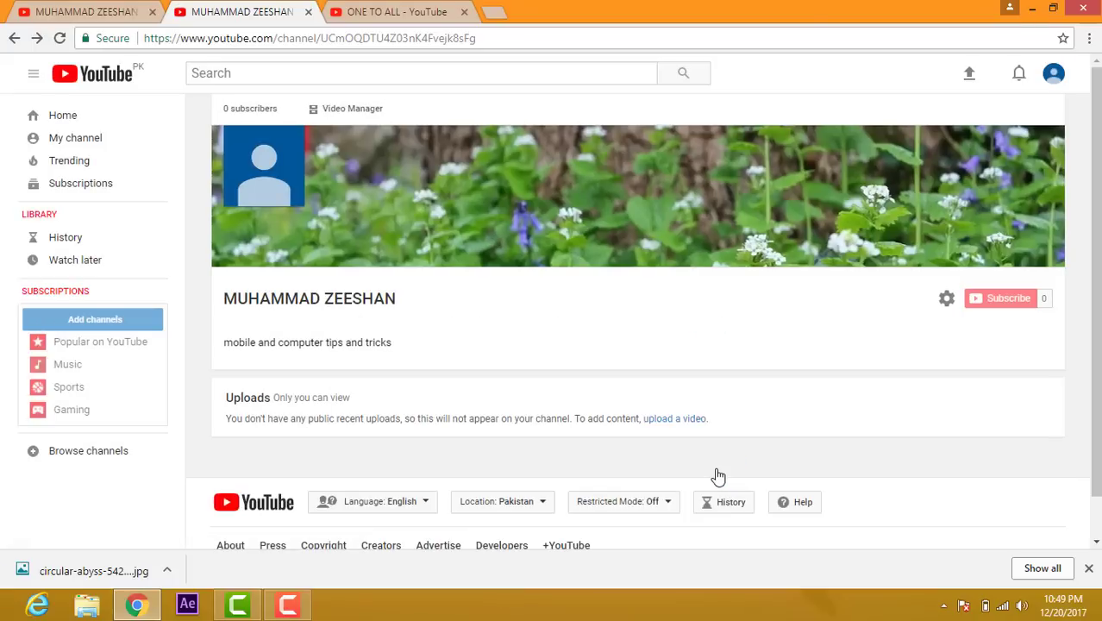
- Turn on the Show discussion tab setting and save the channel settings
left_click(946, 299)
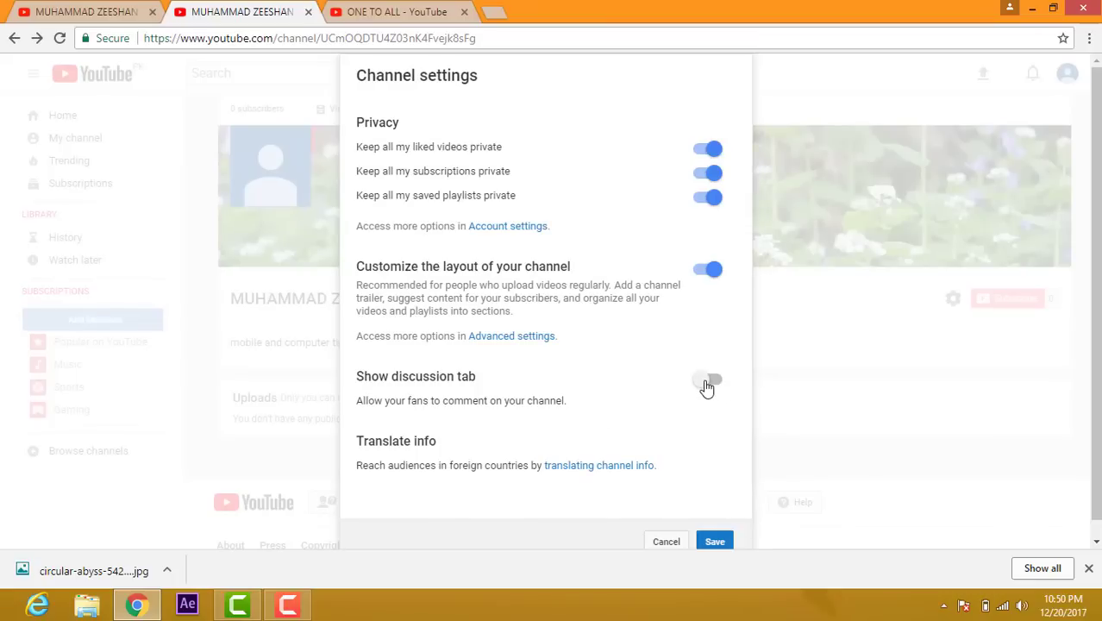
left_click(706, 383)
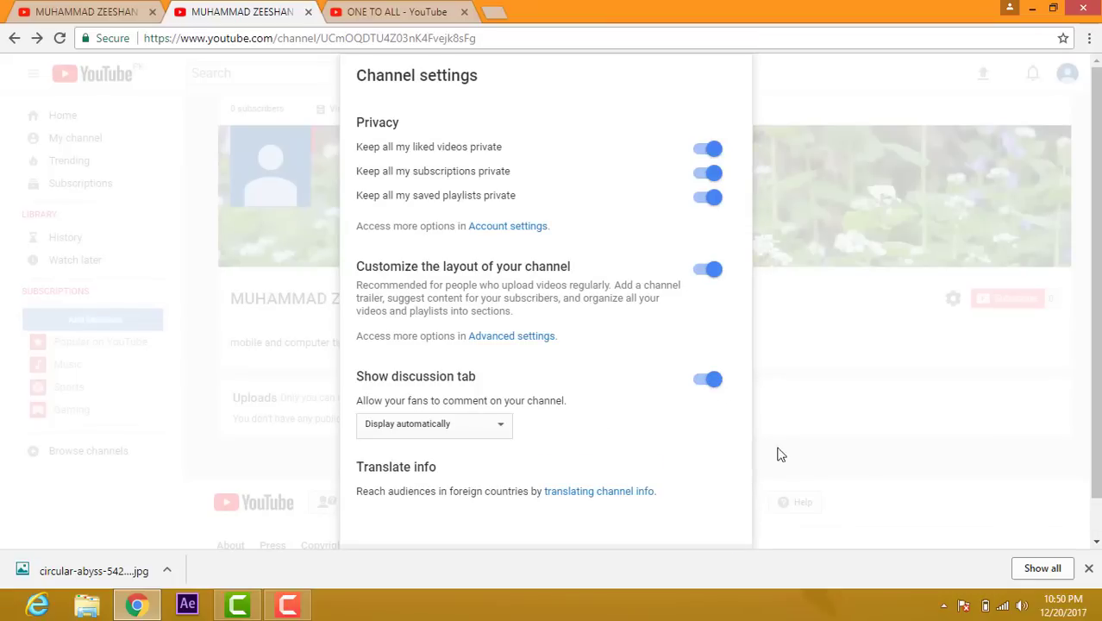
scroll(1094, 319, "down", 1)
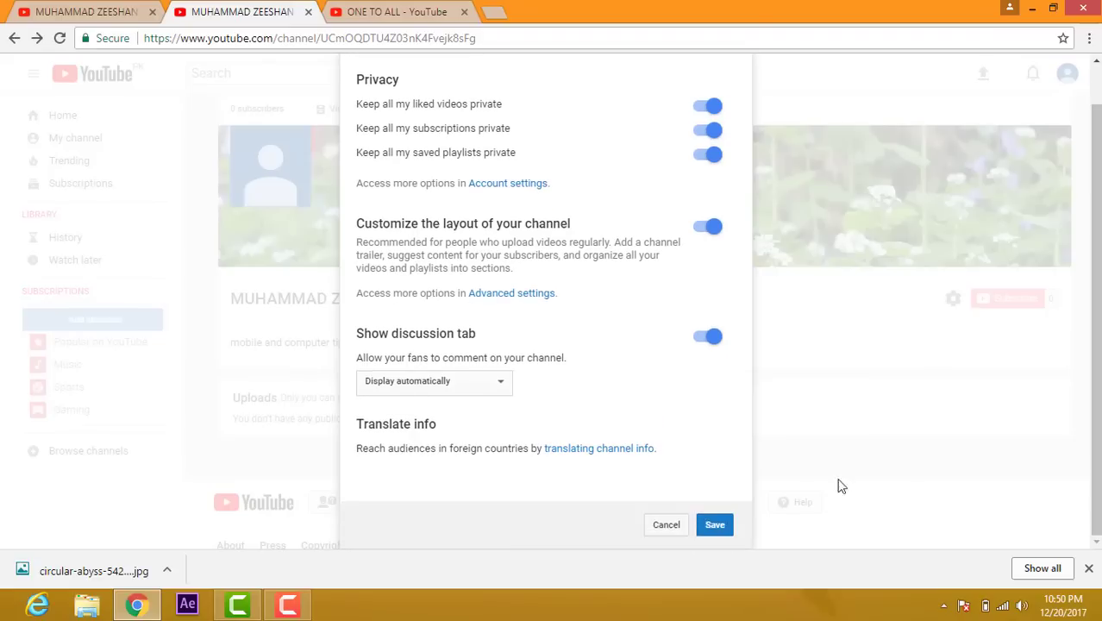
left_click(716, 525)
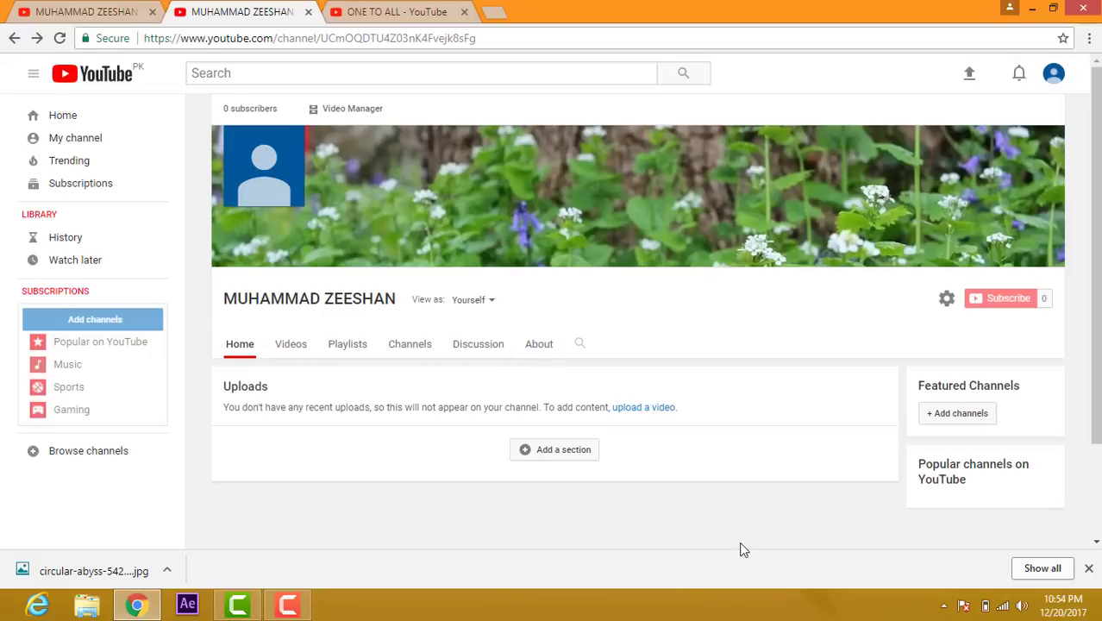
- Add a Popular uploads section in Horizontal row layout to the Home page
left_click(560, 450)
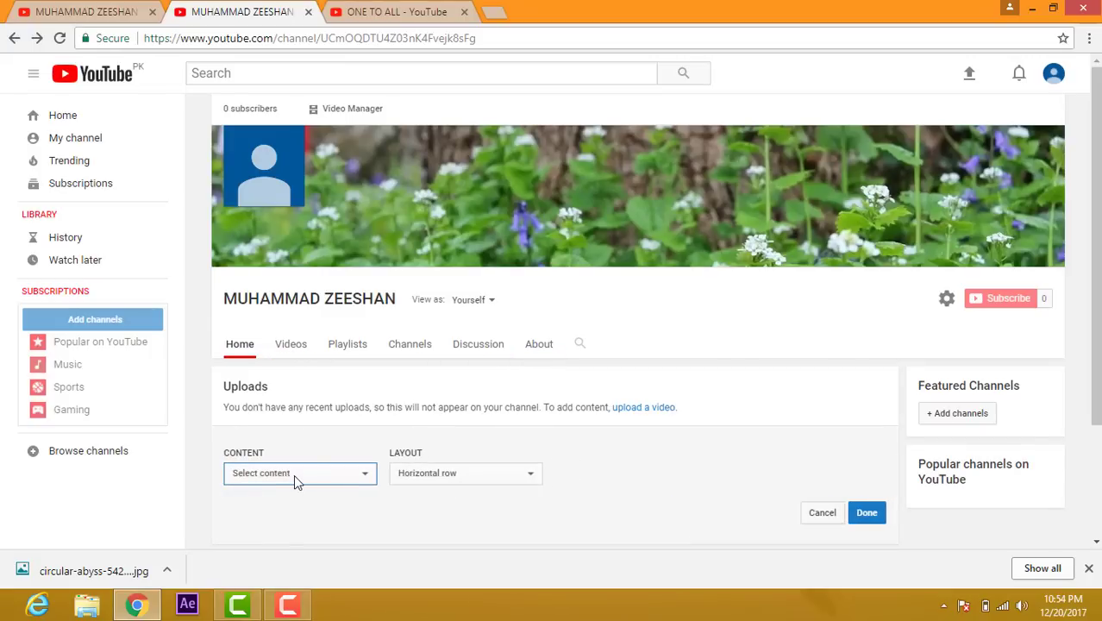
left_click(293, 474)
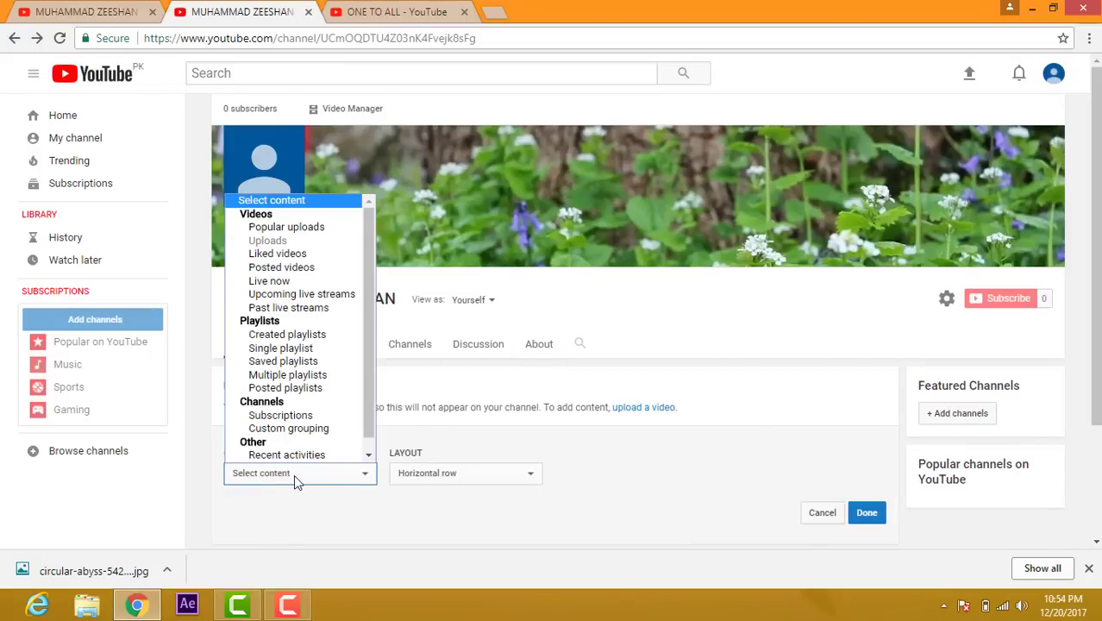
left_click(276, 232)
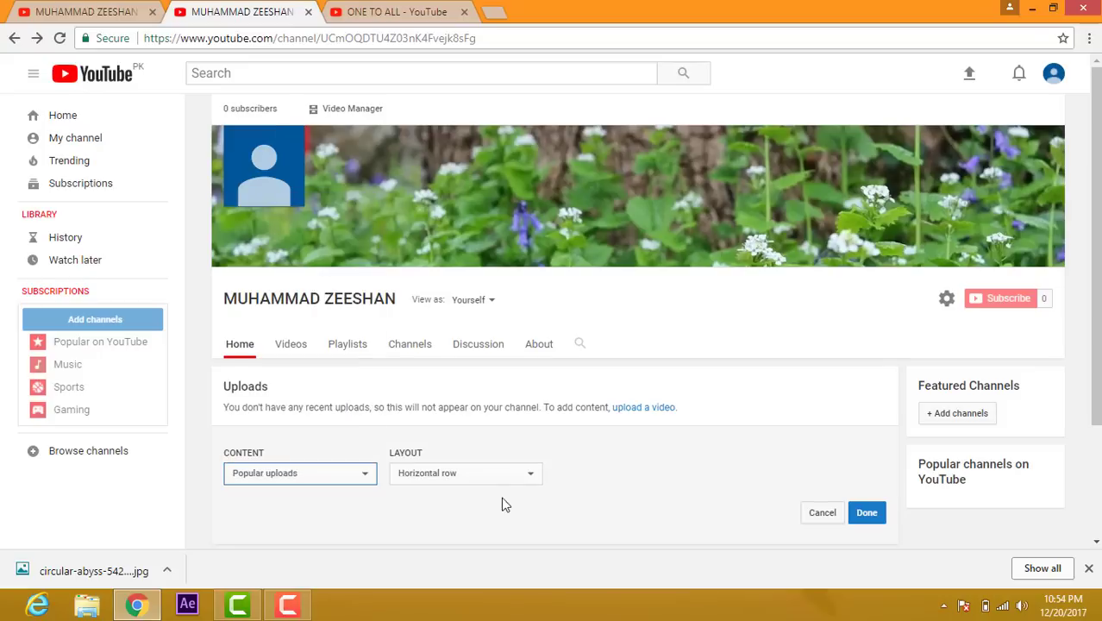
left_click(497, 473)
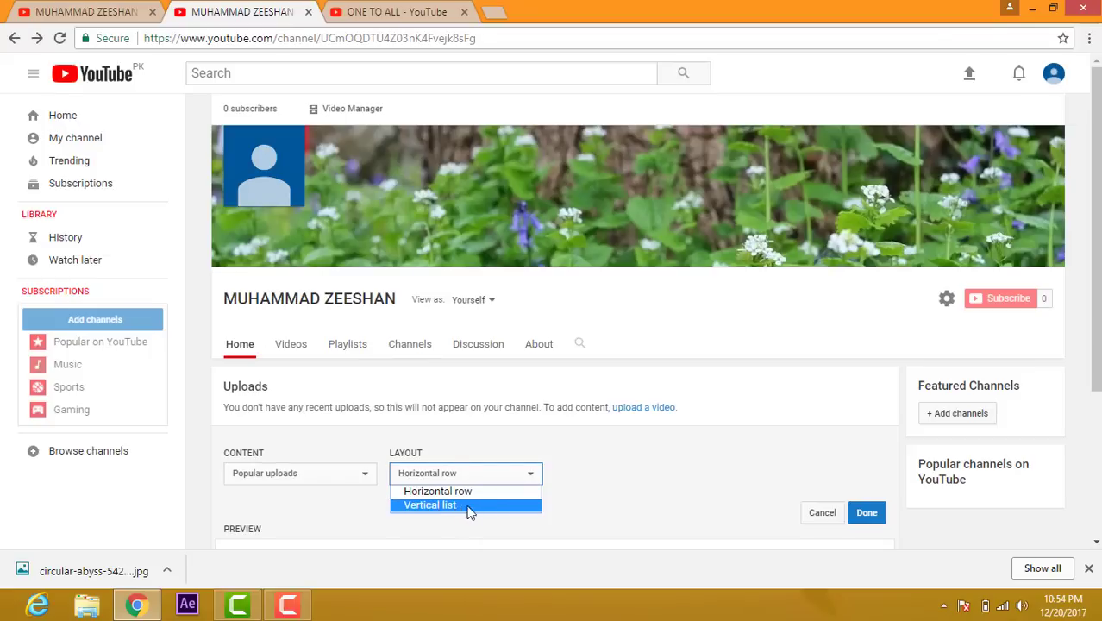
left_click(480, 492)
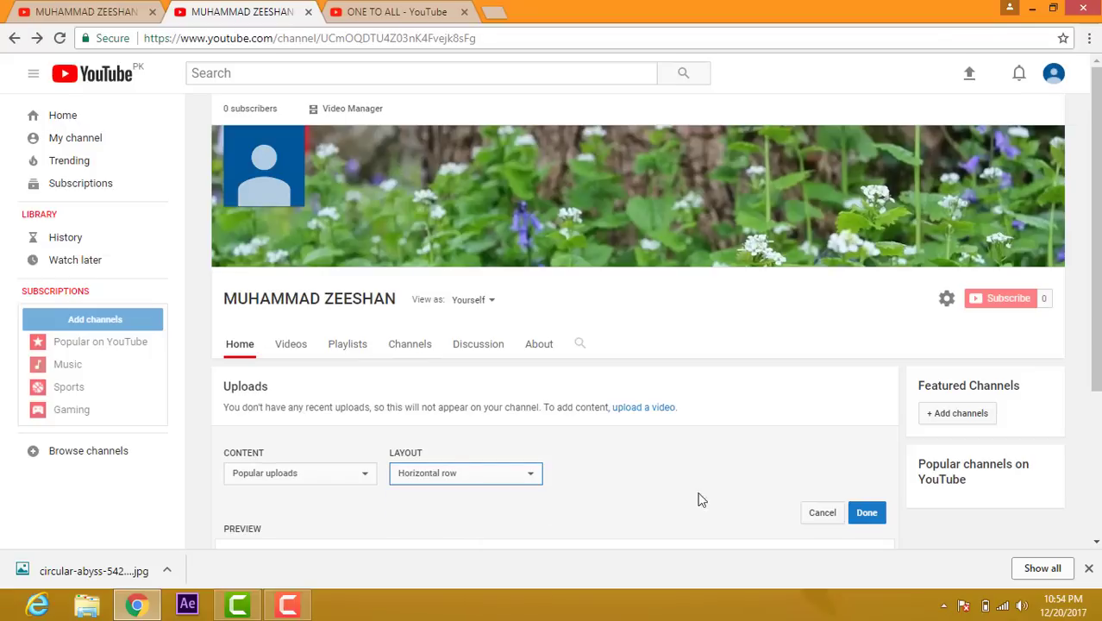
left_click(867, 513)
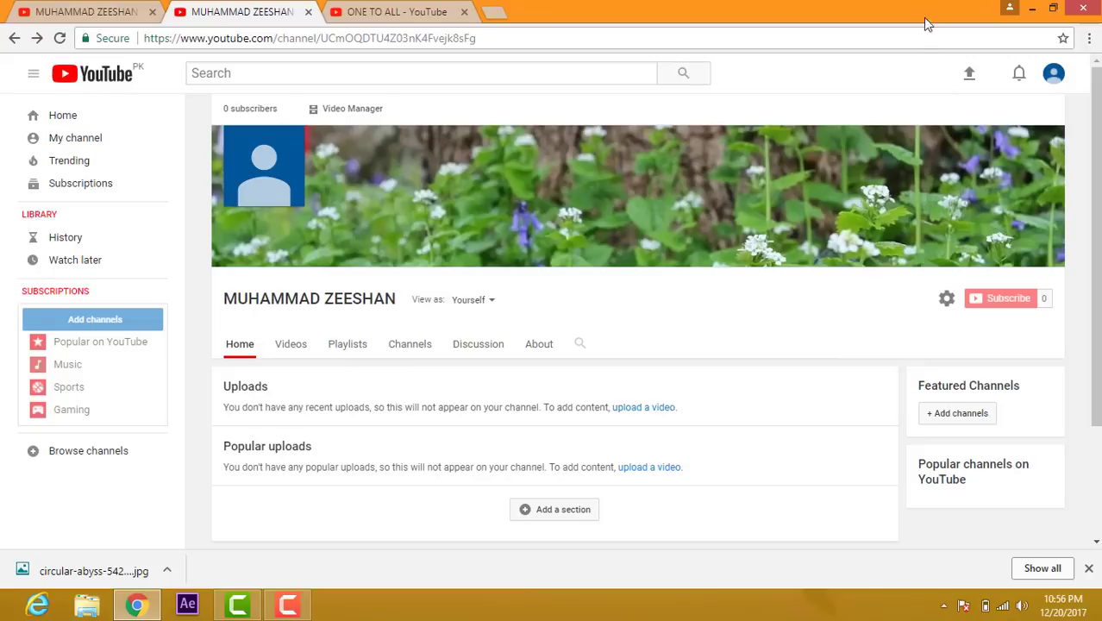
- Upload the video file VID-20171220-WA0035 from the file picker
left_click(971, 76)
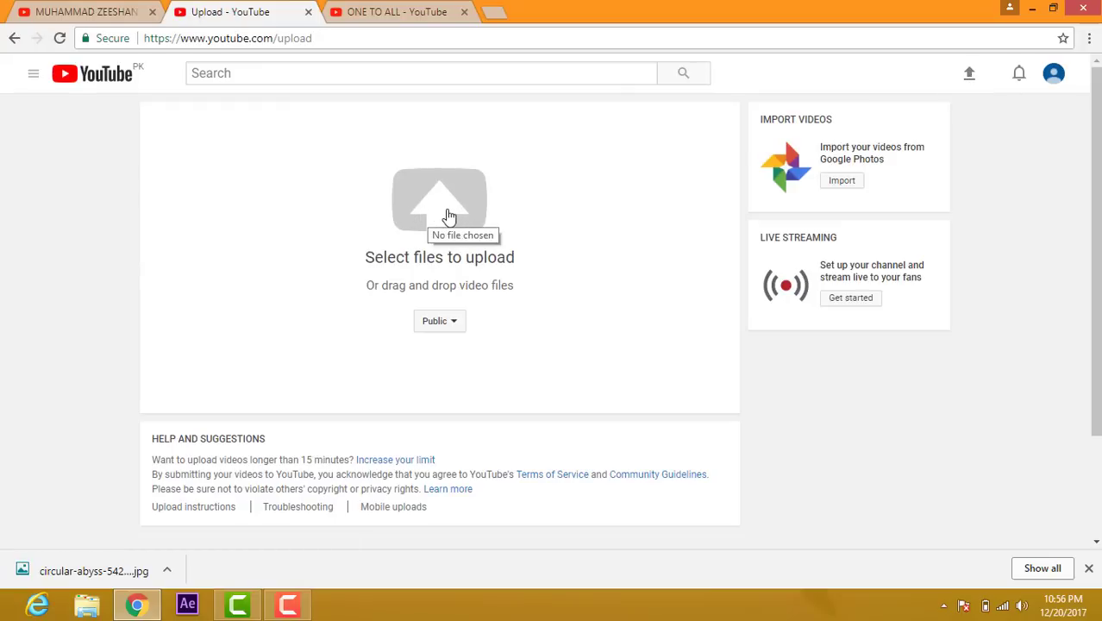
left_click(446, 217)
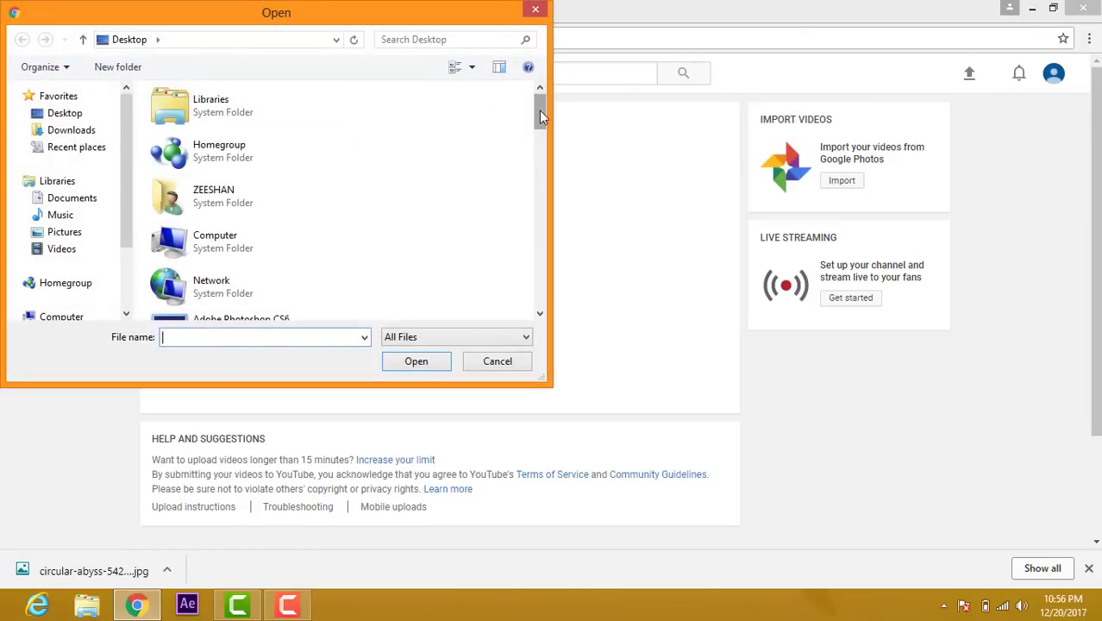
scroll(522, 182, "down", 5)
scroll(522, 225, "down", 6)
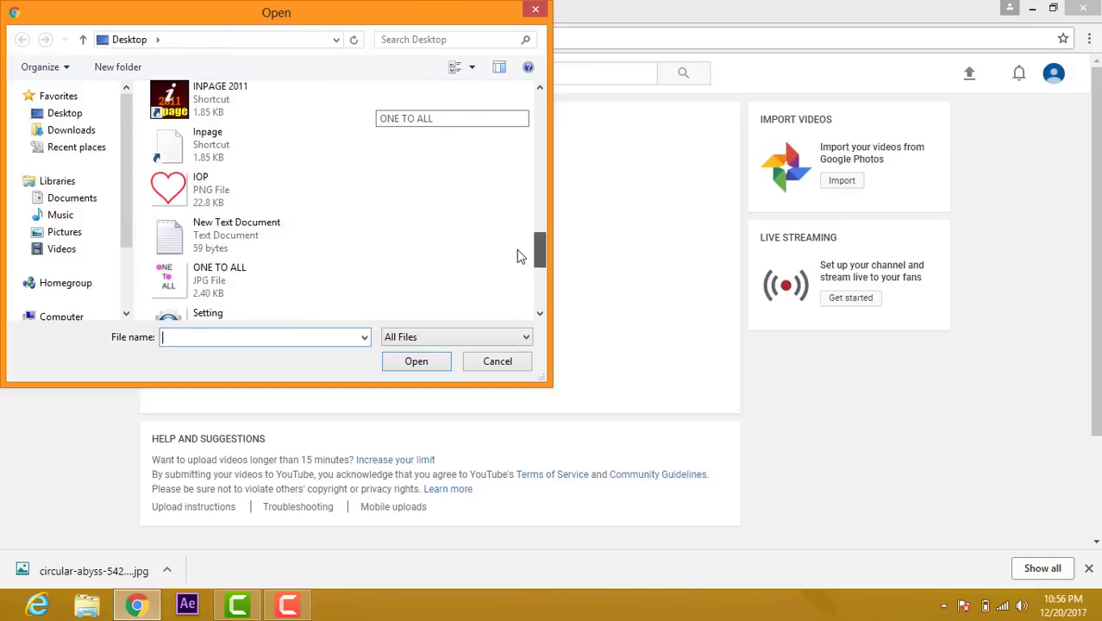
scroll(511, 274, "down", 3)
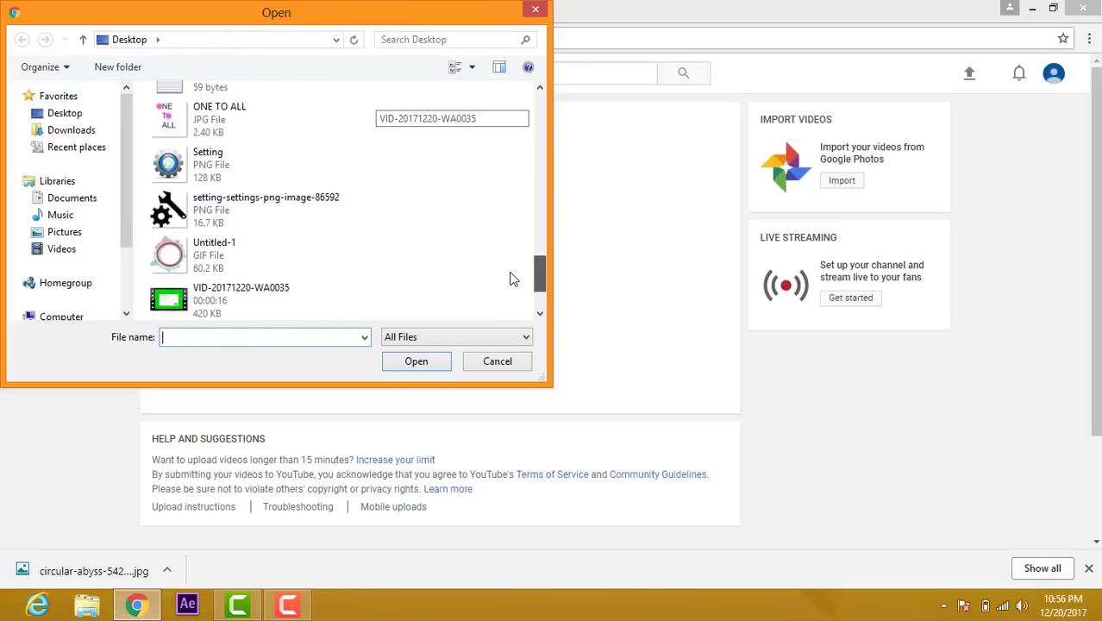
double_click(257, 284)
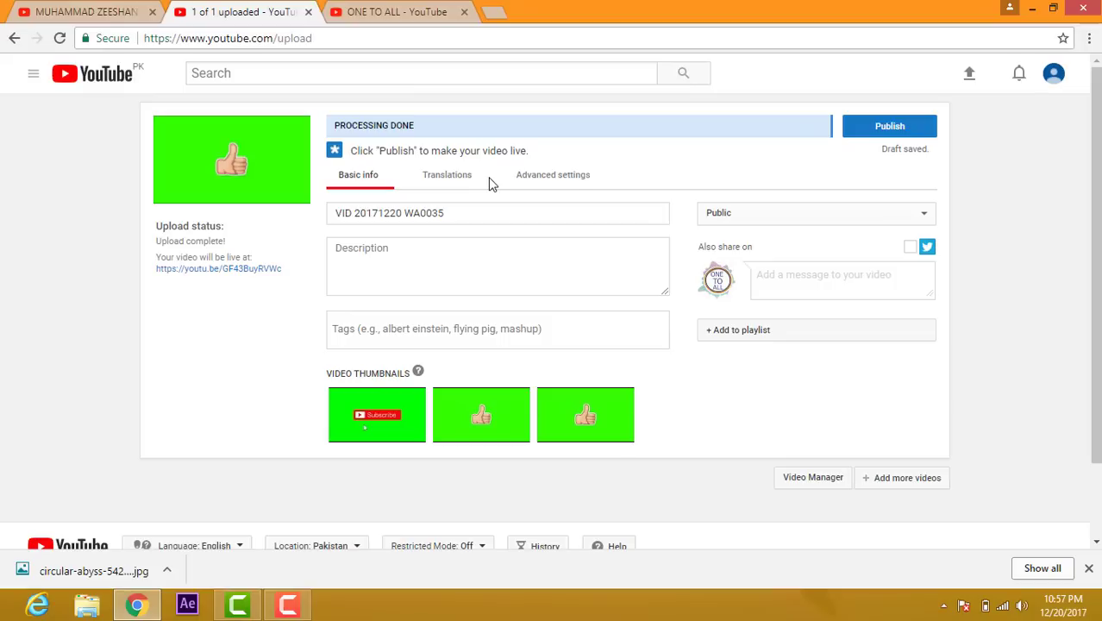
- Replace the default video title with the channel owner's name
left_click(382, 212)
double_click(450, 216)
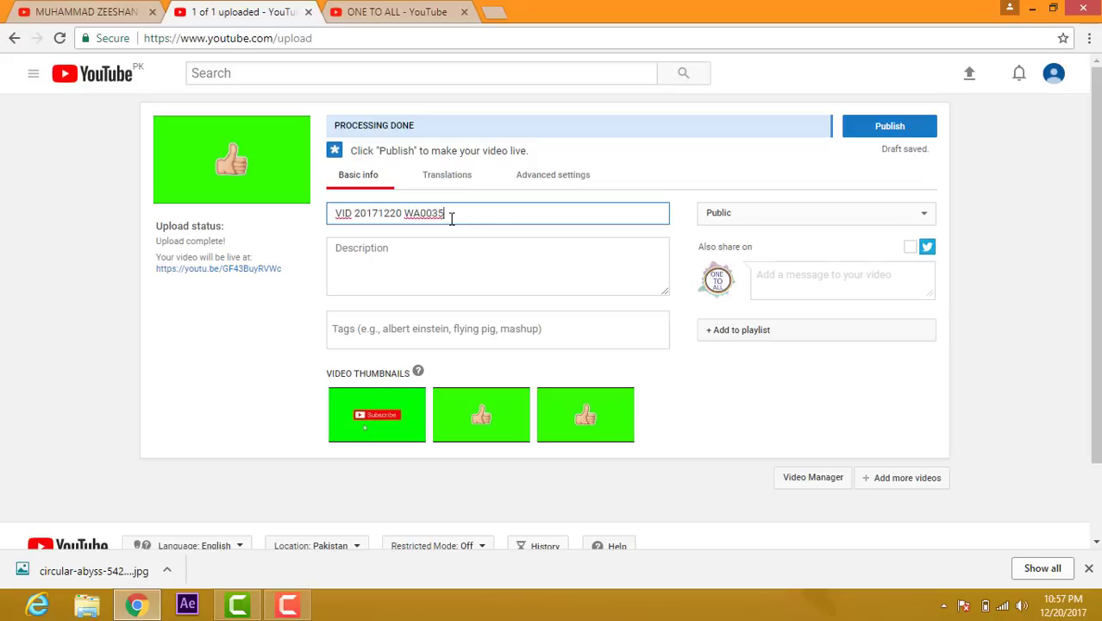
left_click_drag(450, 216, 266, 217)
key("BackSpace")
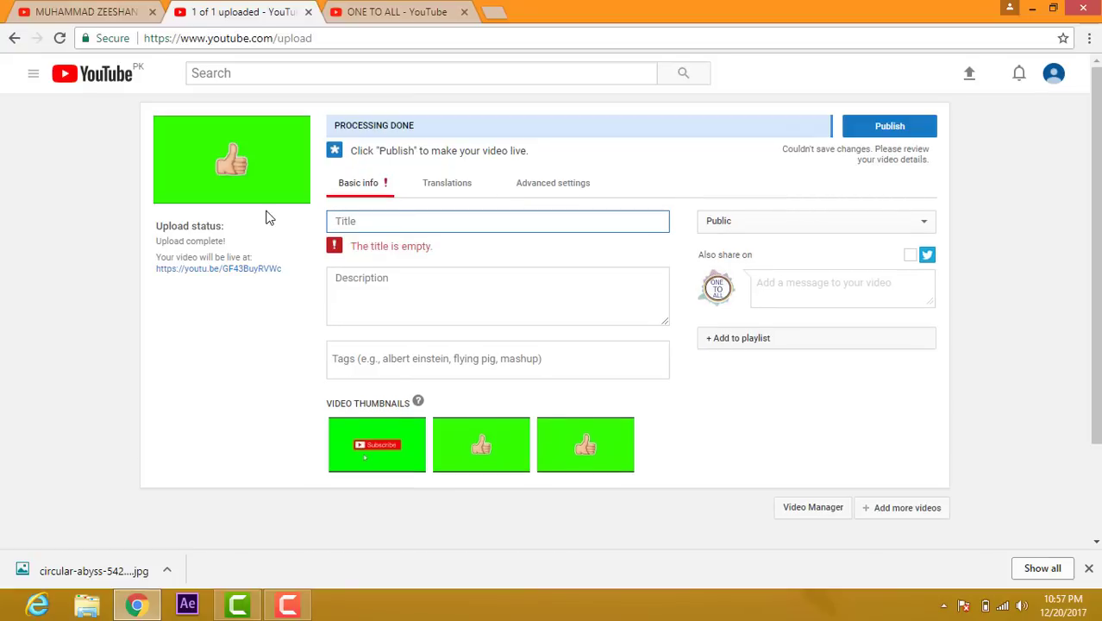
type("g")
key("BackSpace")
type("Muhammad")
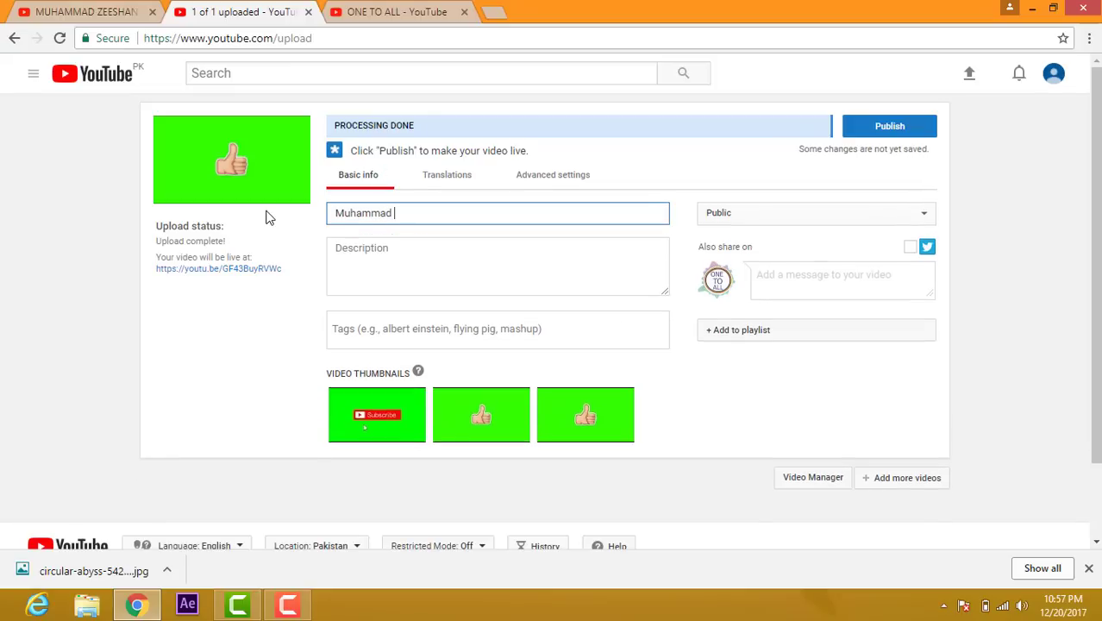
type(" zeeshan")
- Write a short Roman Urdu description saying the video introduces the channel owner
left_click(365, 255)
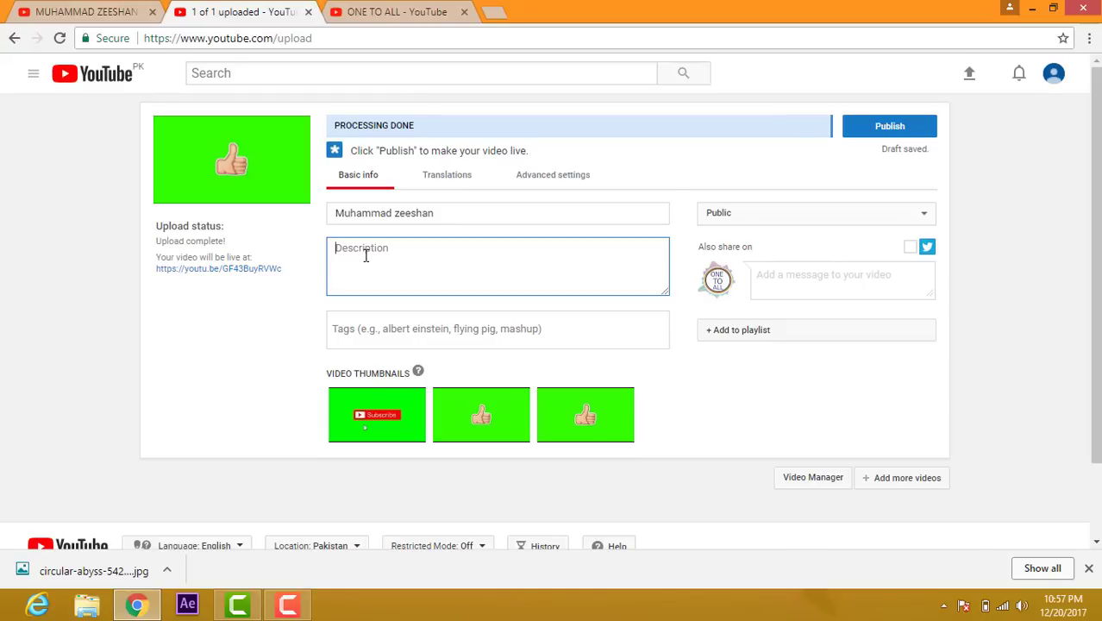
type("main")
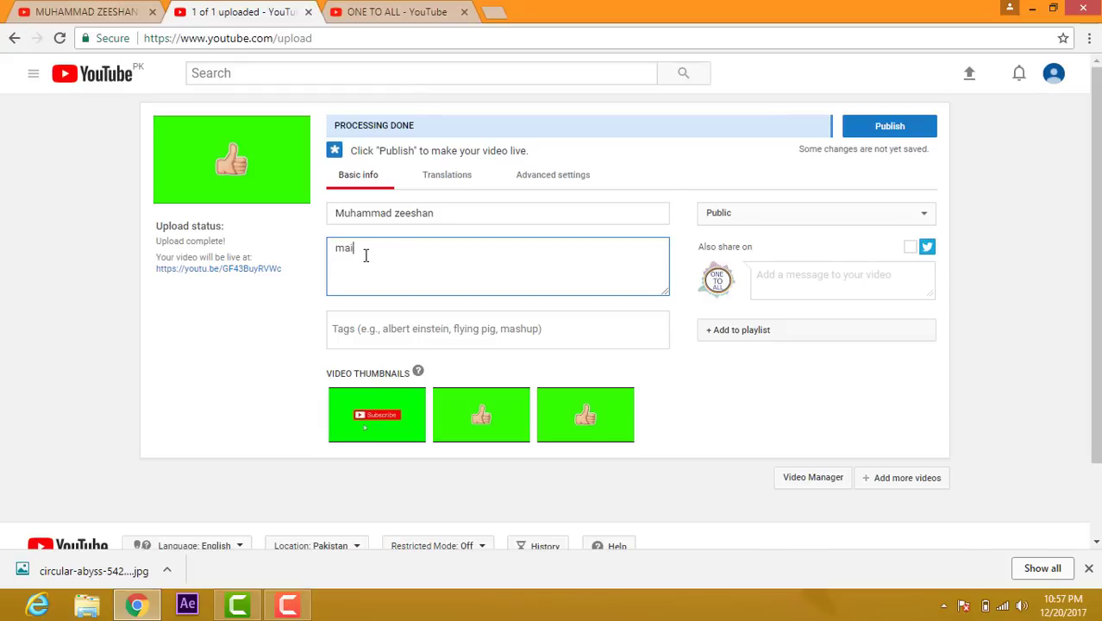
key("BackSpace")
key("BackSpace")
key("BackSpace")
key("BackSpace")
key("BackSpace")
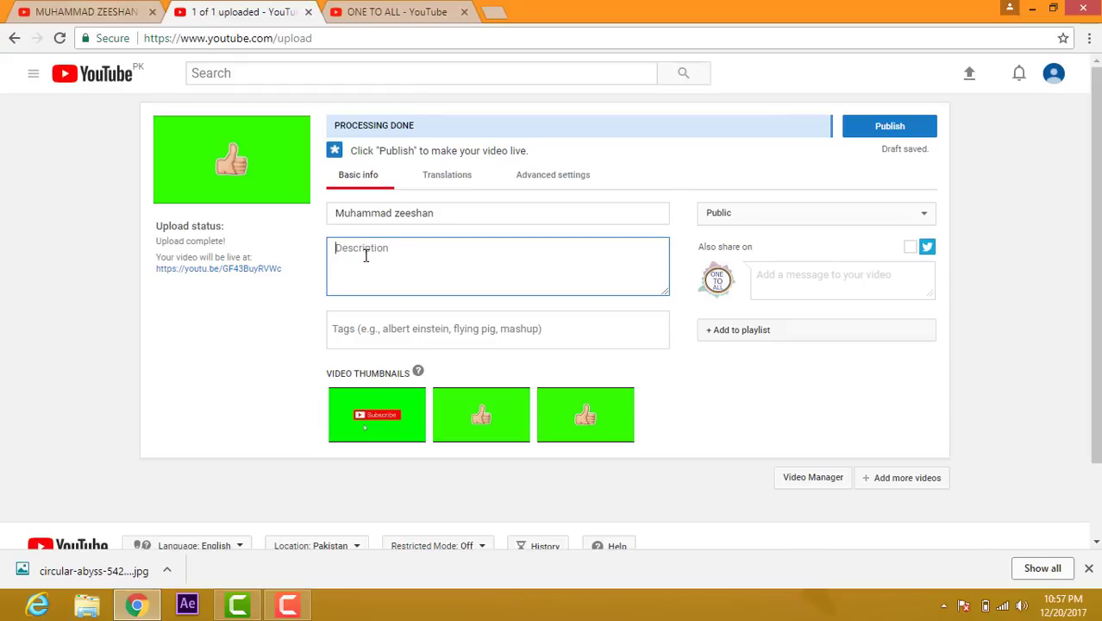
type("is vi")
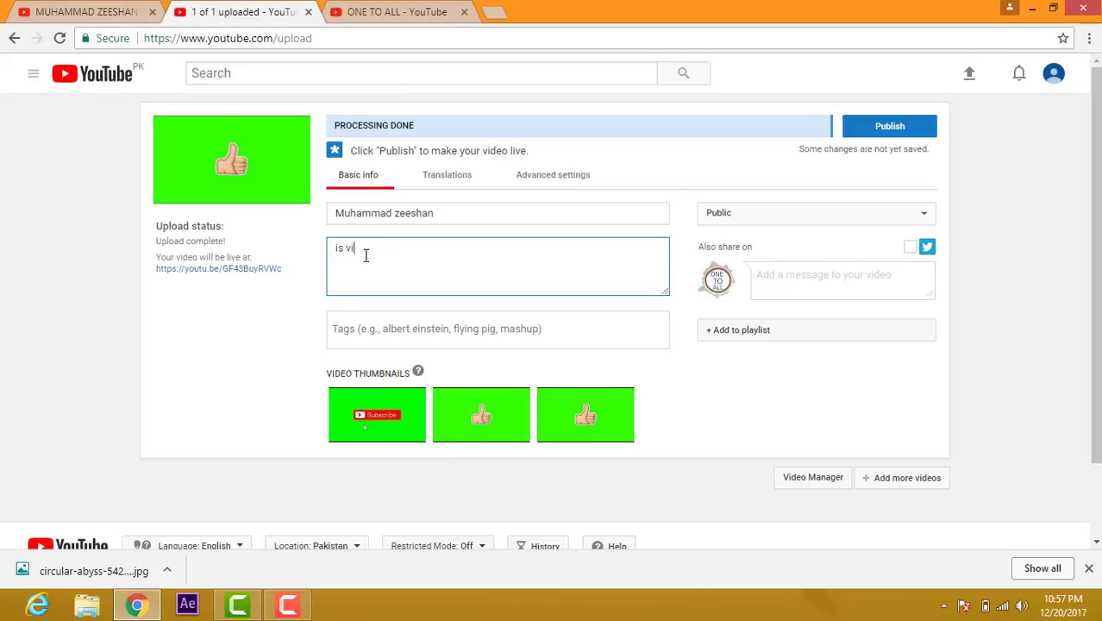
type("deo main ap ko muhammad ")
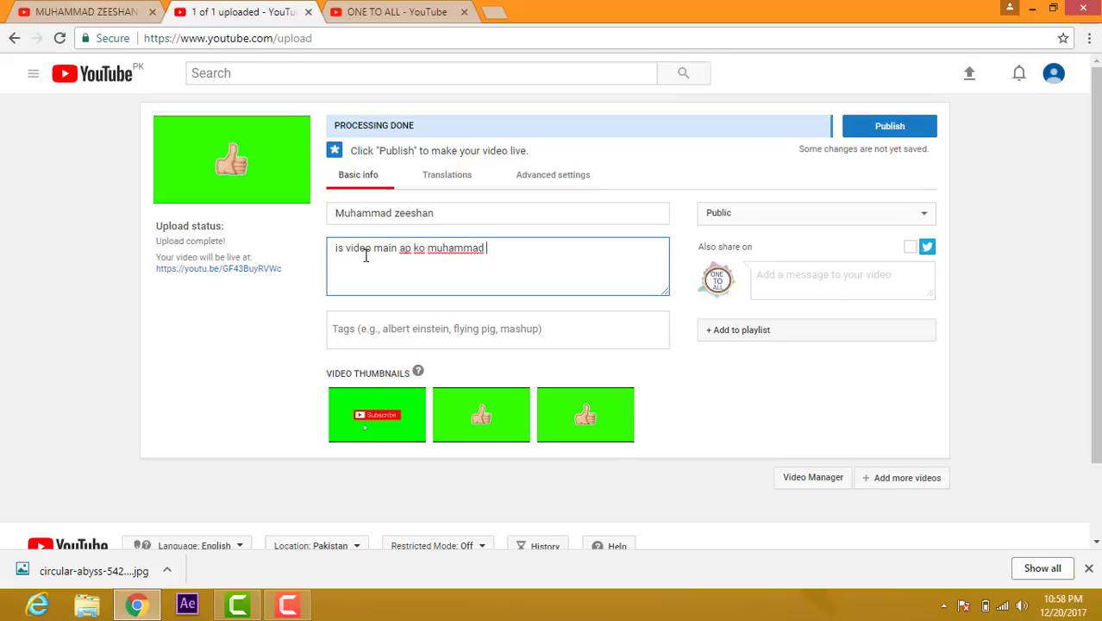
type("zeeshan k baray main")
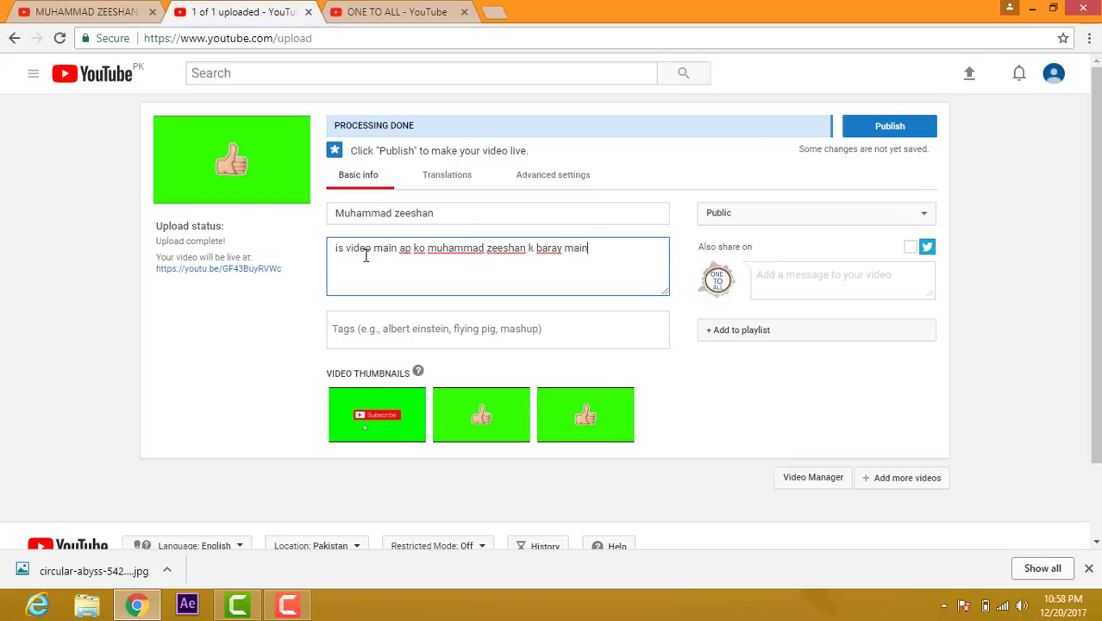
type(" bataya gaya hai")
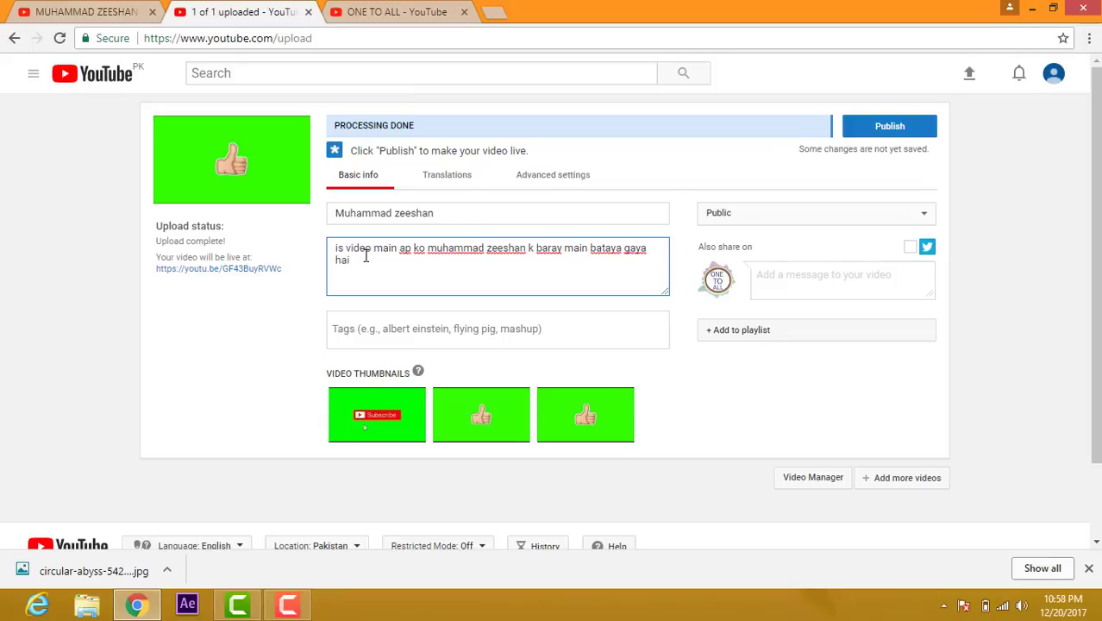
- Add three tags: the owner's full name, his surname and his first name
left_click(436, 328)
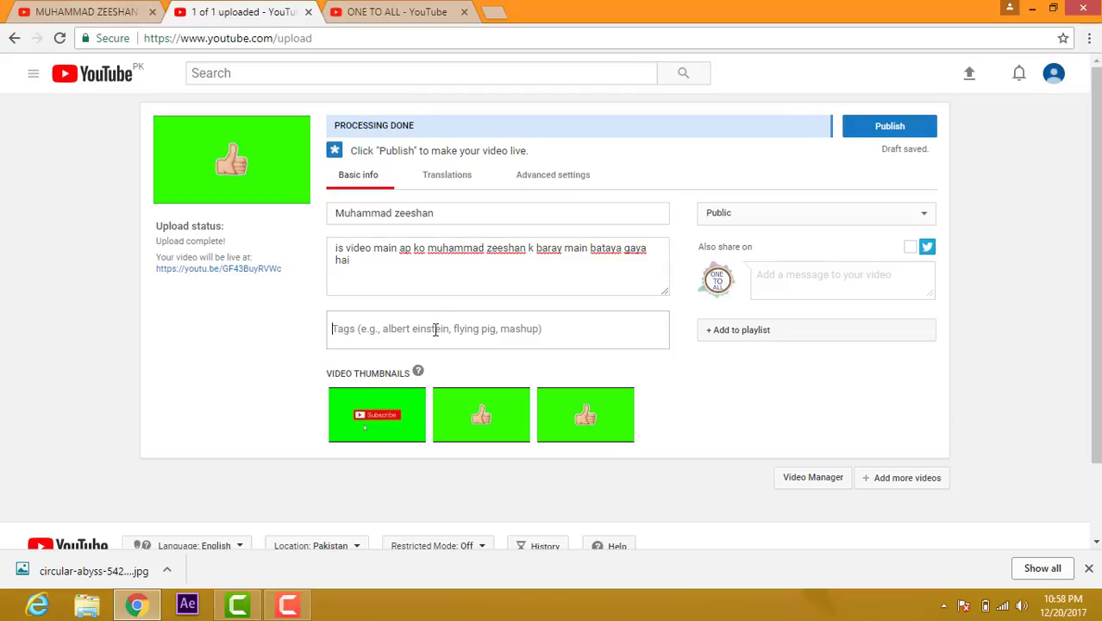
type("#")
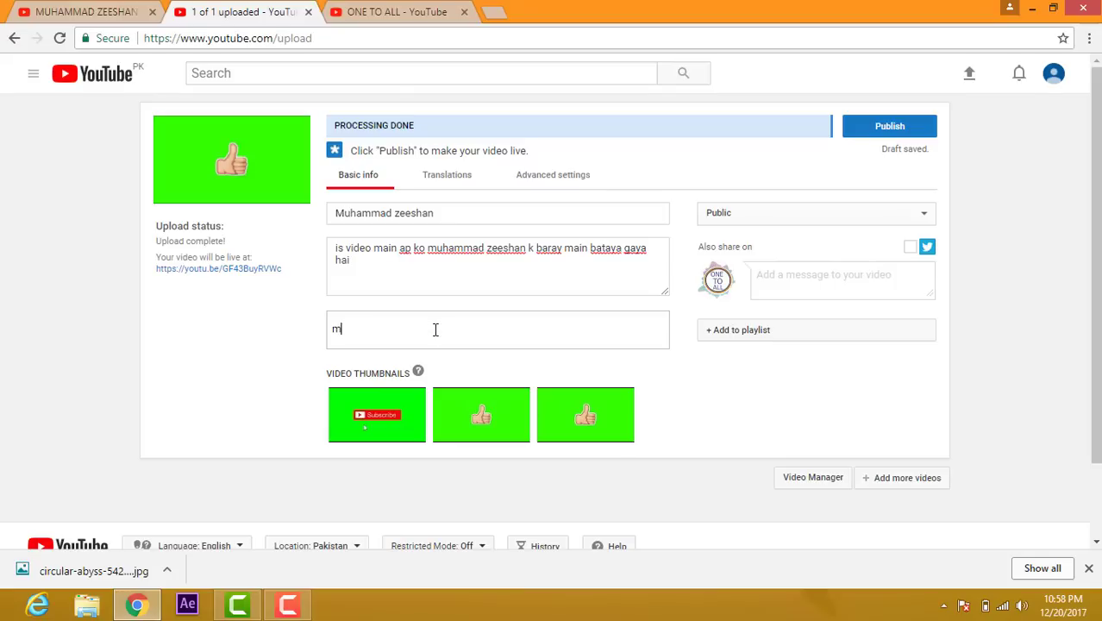
key("BackSpace")
type("Muhammad zeeshan")
key("Return")
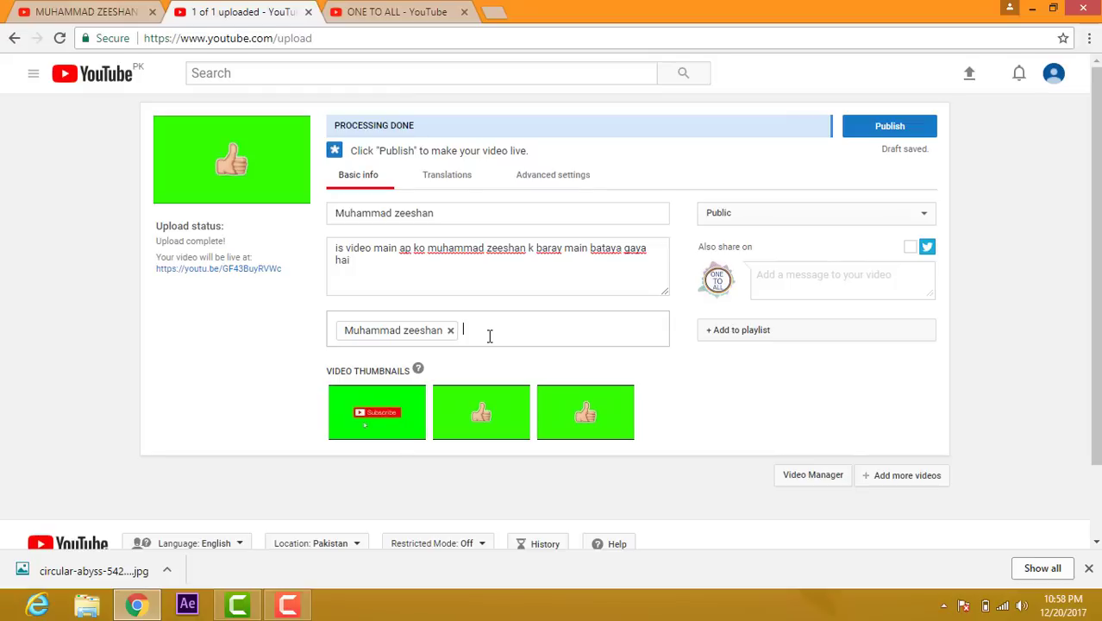
type("zeeshan")
key("Return")
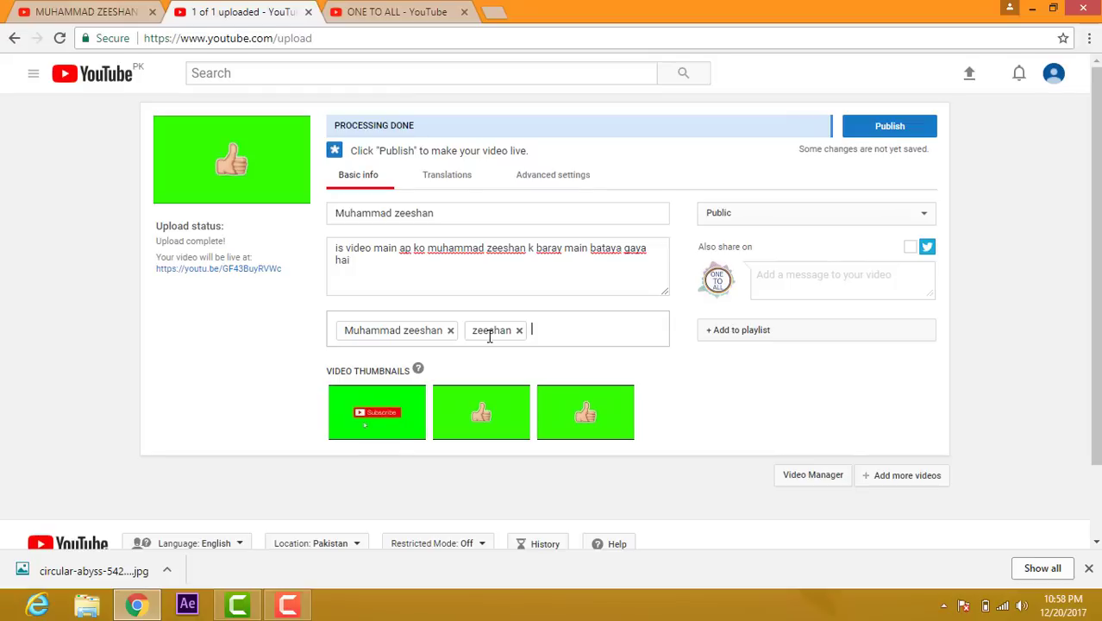
type("Muhammad")
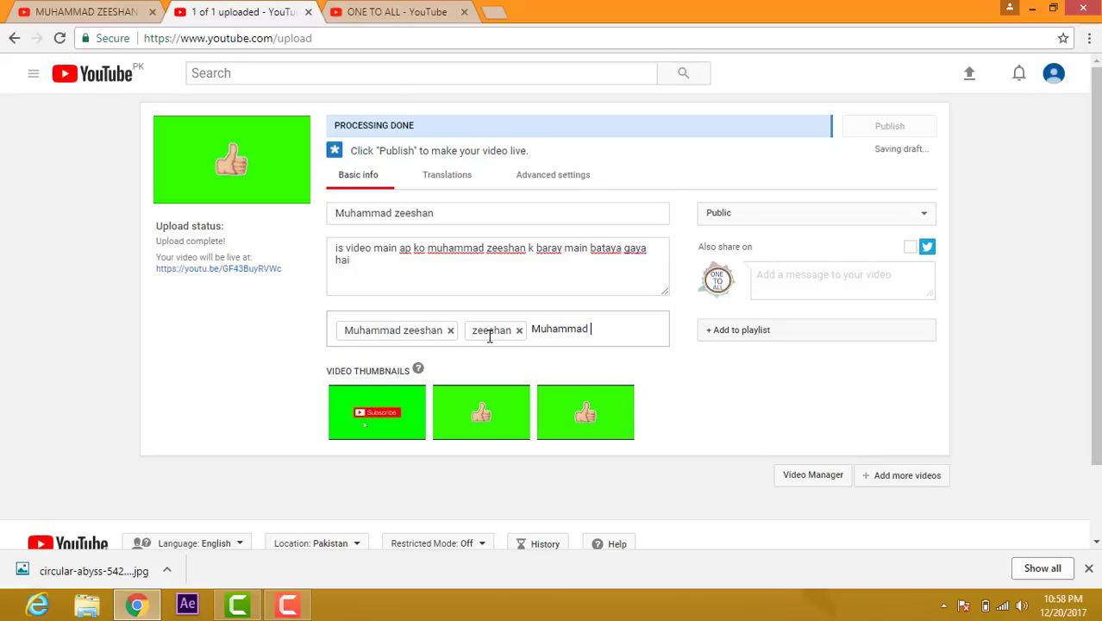
key("Return")
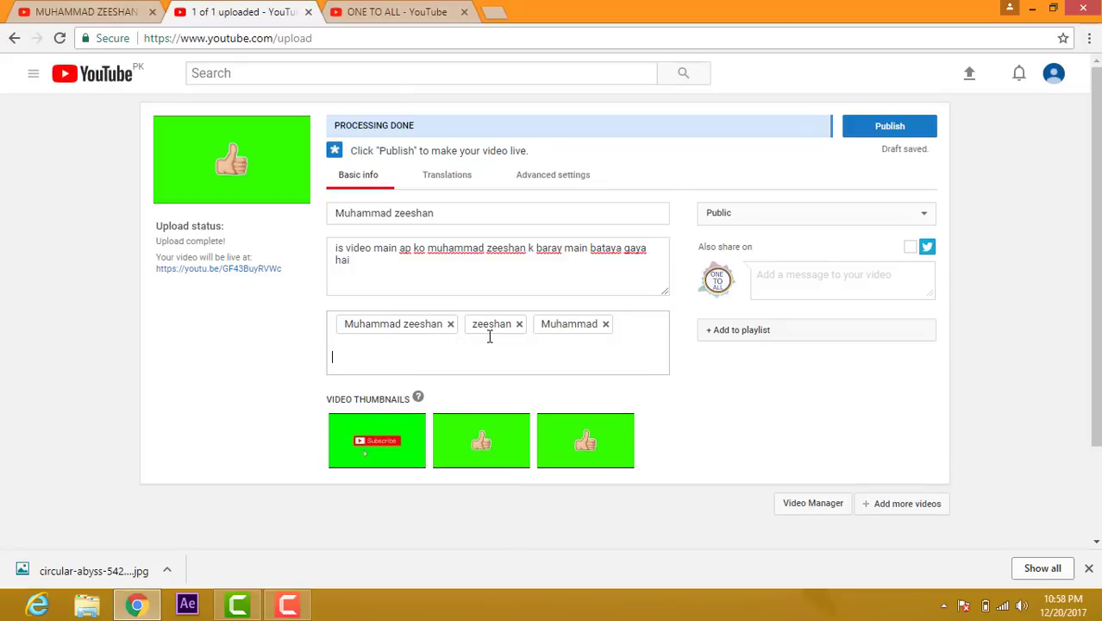
left_click(879, 128)
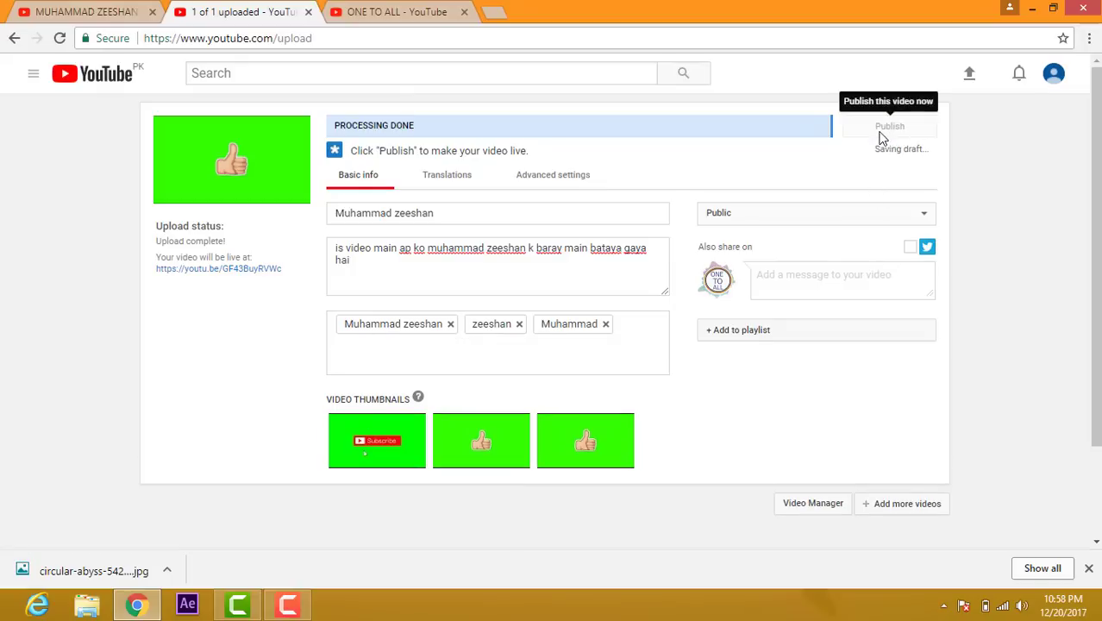
- Keep the video's visibility set to Public and publish it
left_click(793, 218)
left_click(793, 218)
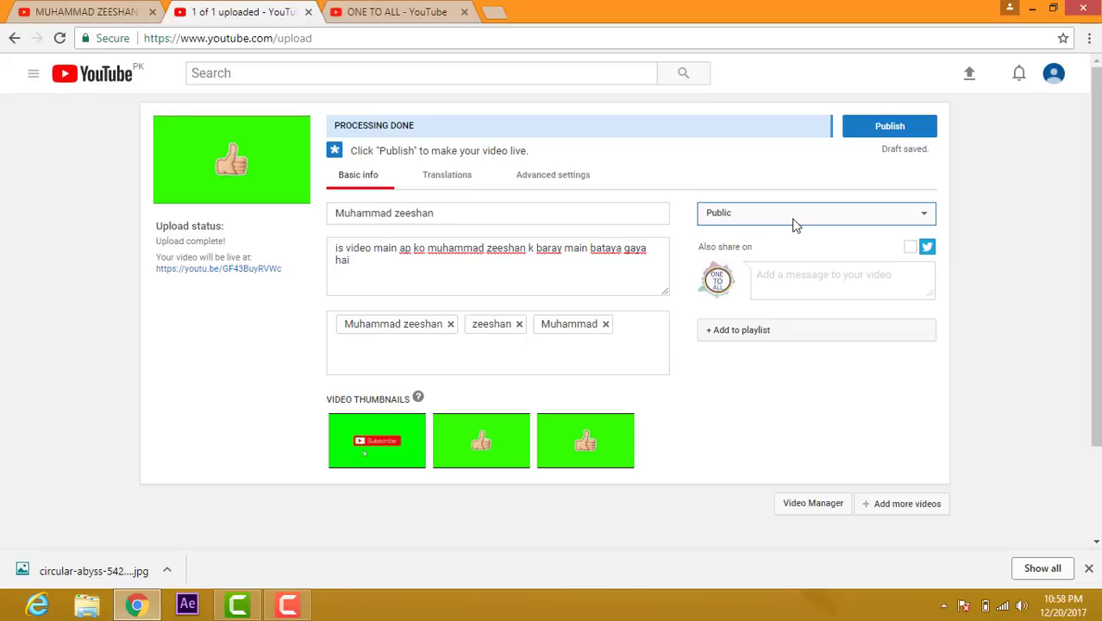
left_click(793, 220)
left_click(793, 220)
left_click(793, 220)
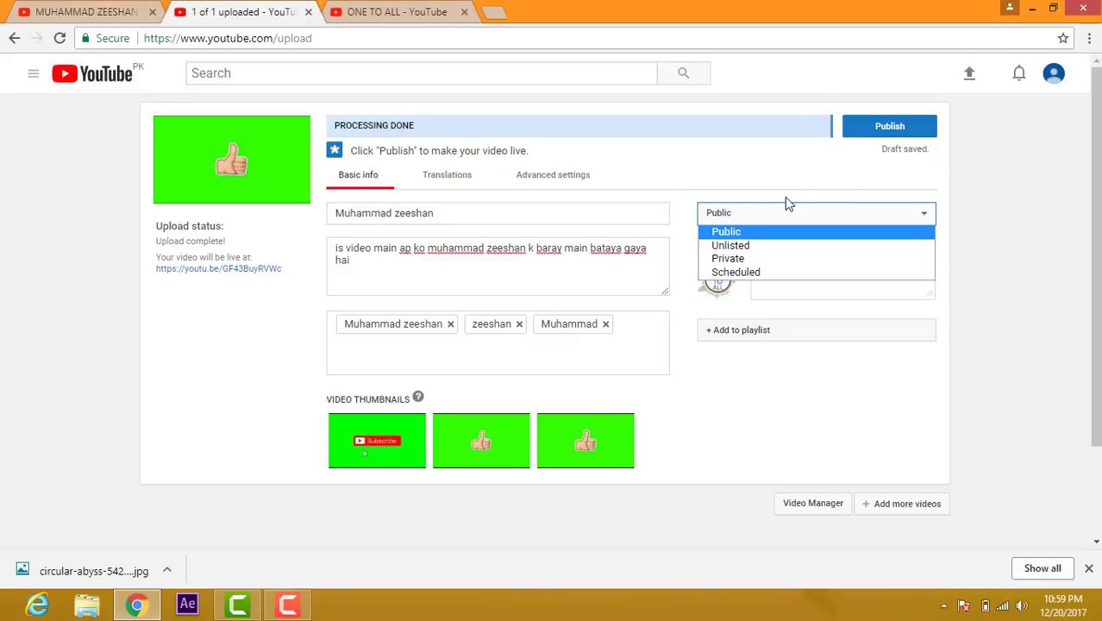
left_click(728, 225)
left_click(729, 215)
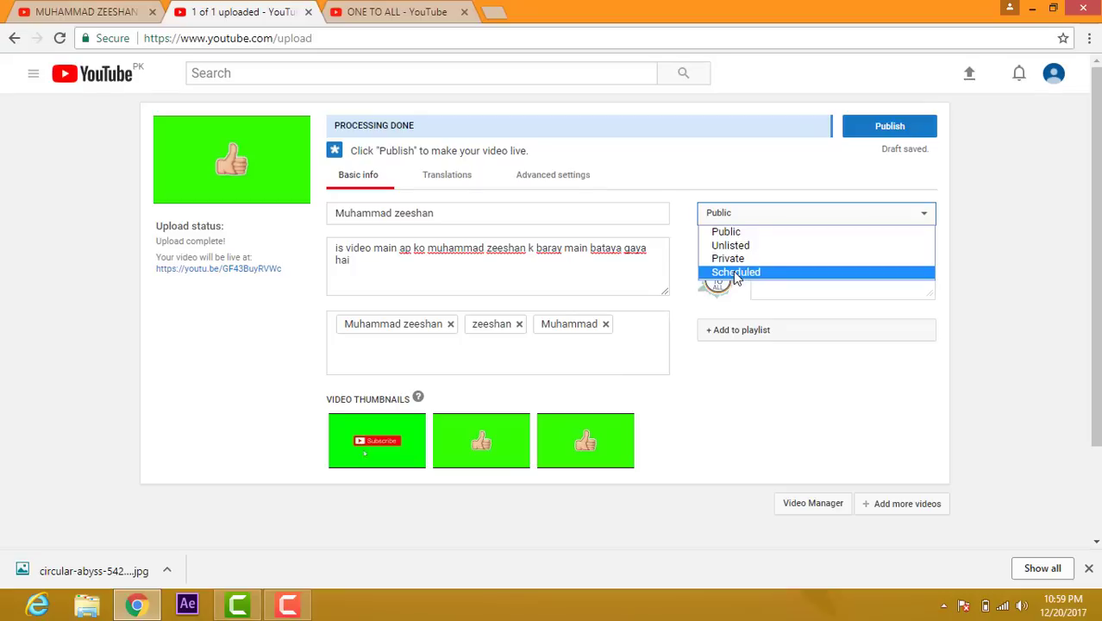
left_click(720, 234)
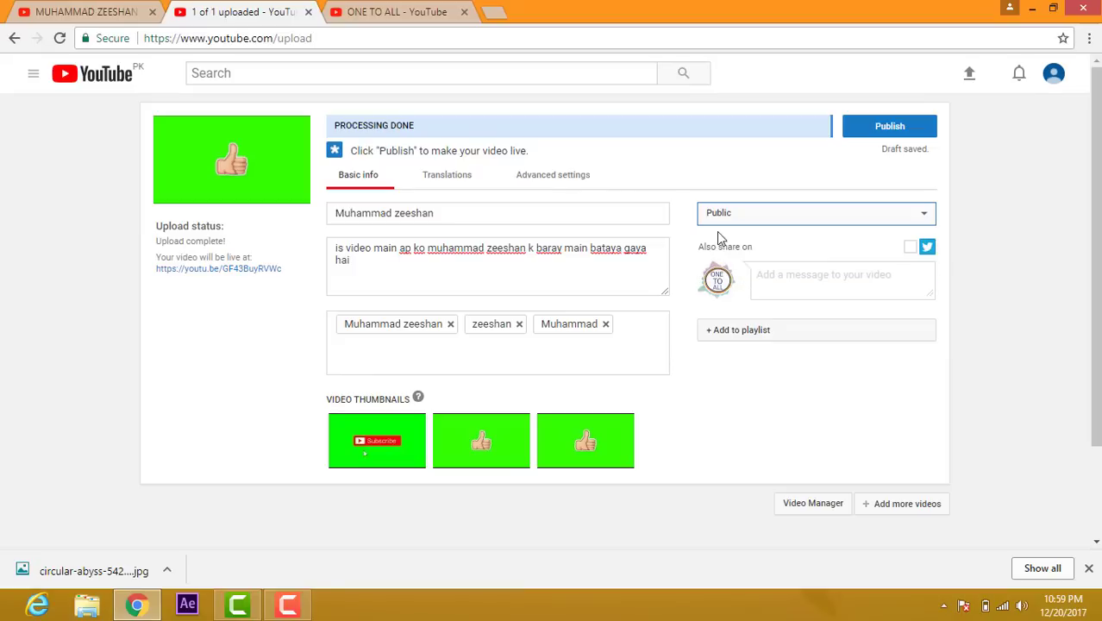
left_click(892, 132)
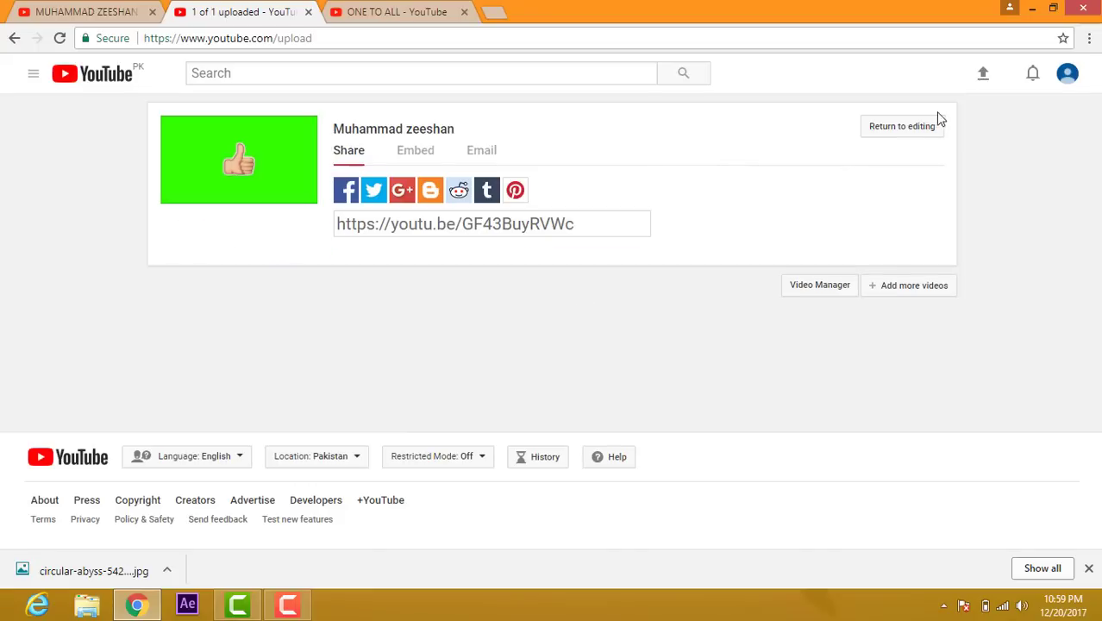
- Return to the published video's edit form and scroll through its details
left_click(907, 131)
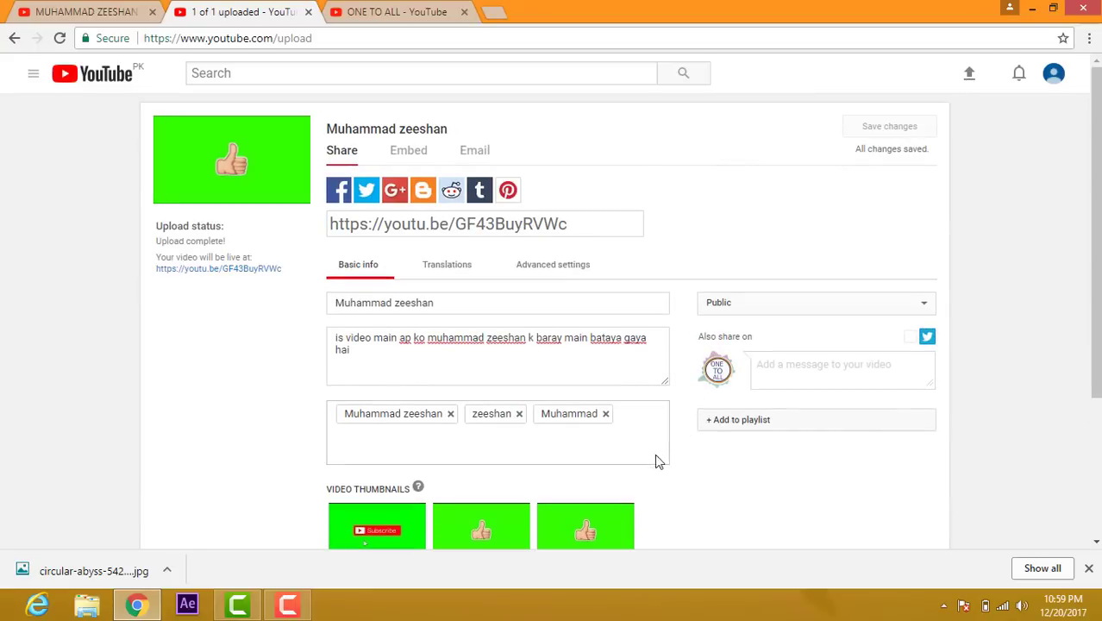
scroll(654, 472, "down", 1)
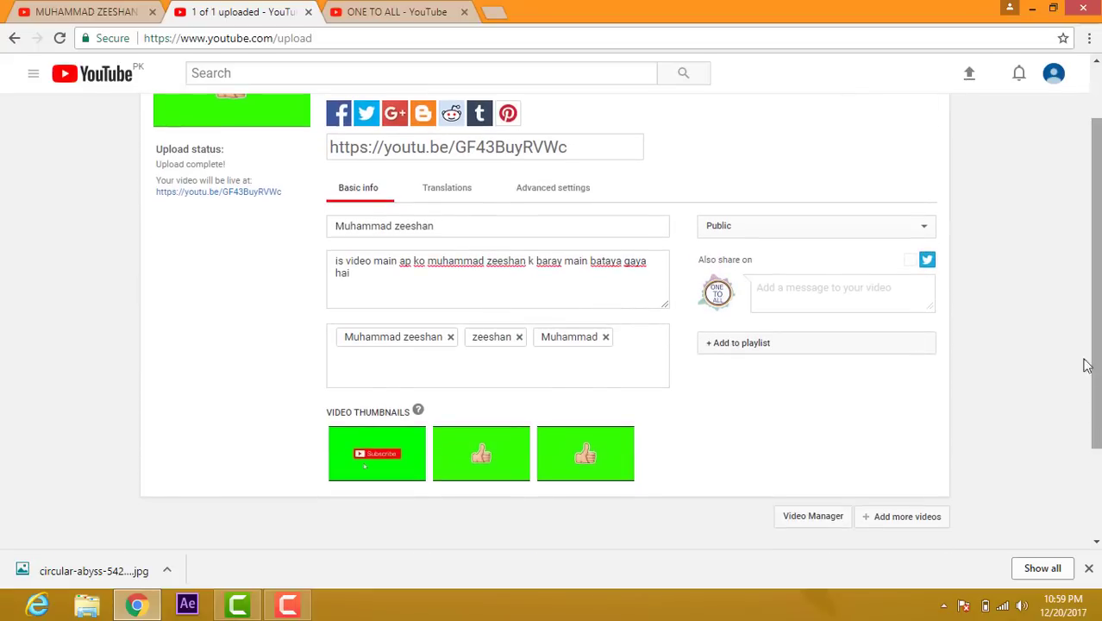
scroll(1096, 255, "up", 1)
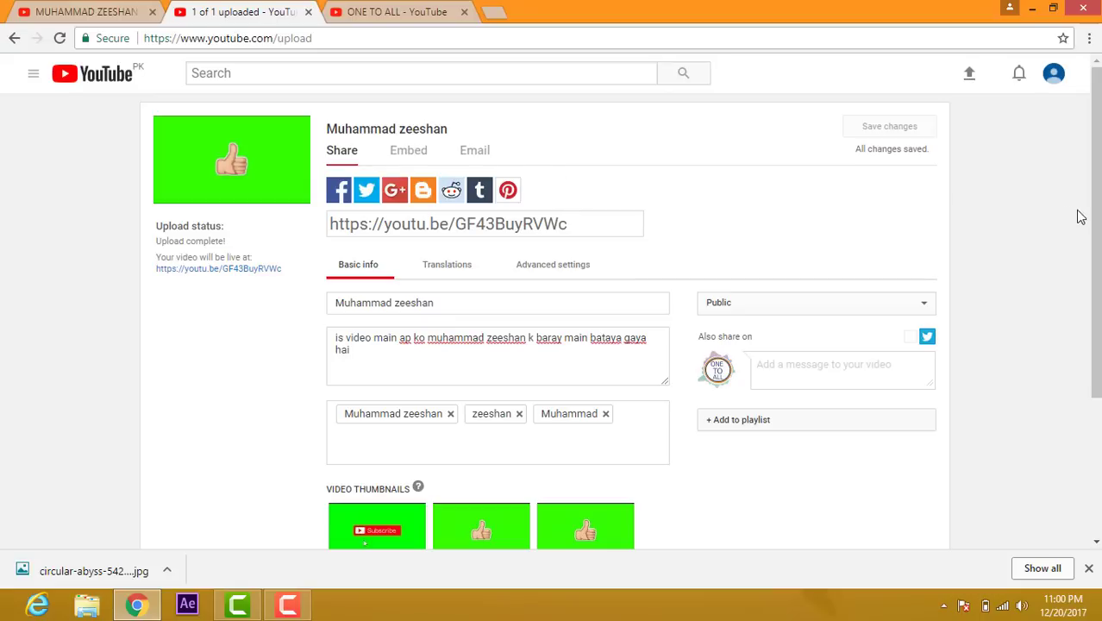
scroll(1096, 285, "down", 2)
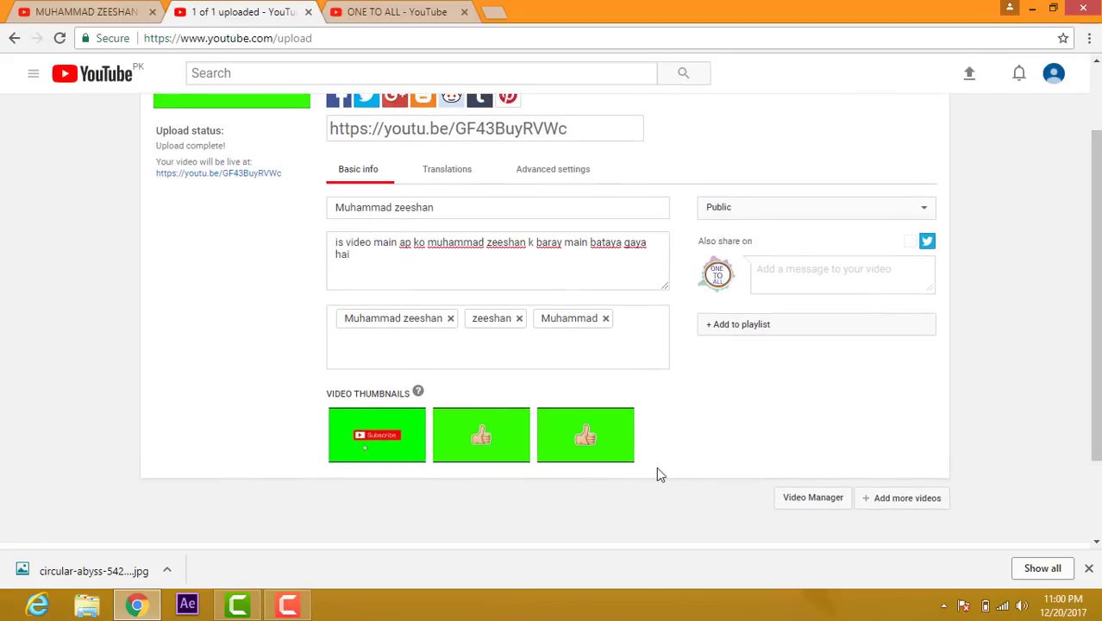
mouse_move(386, 440)
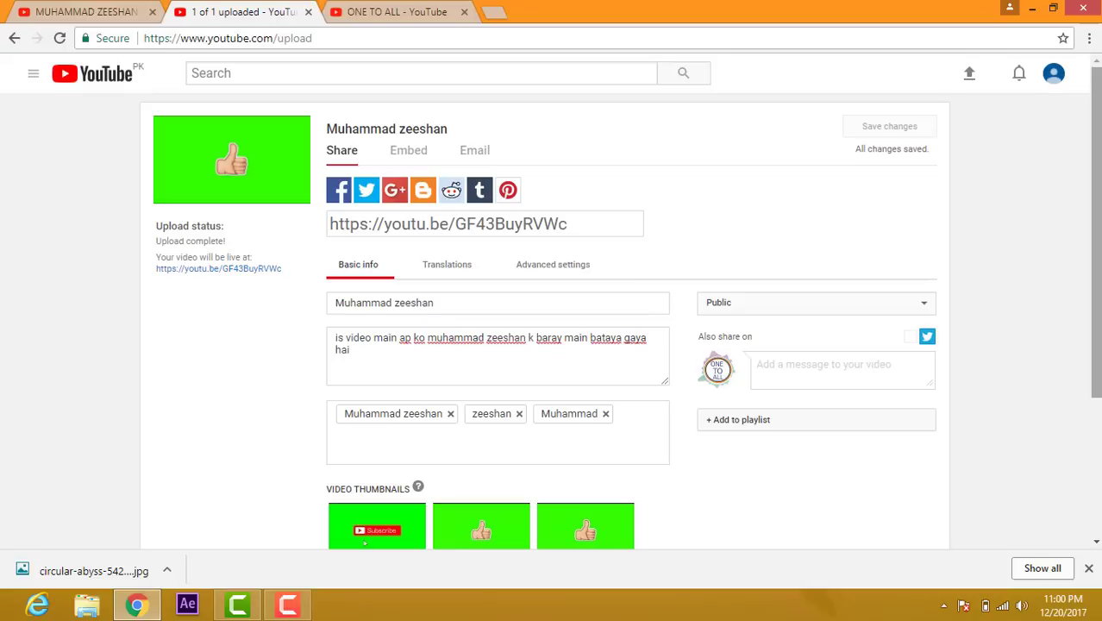
- From the creator dashboard's Status and features page, start account verification with Pakistan as country
left_click(1054, 76)
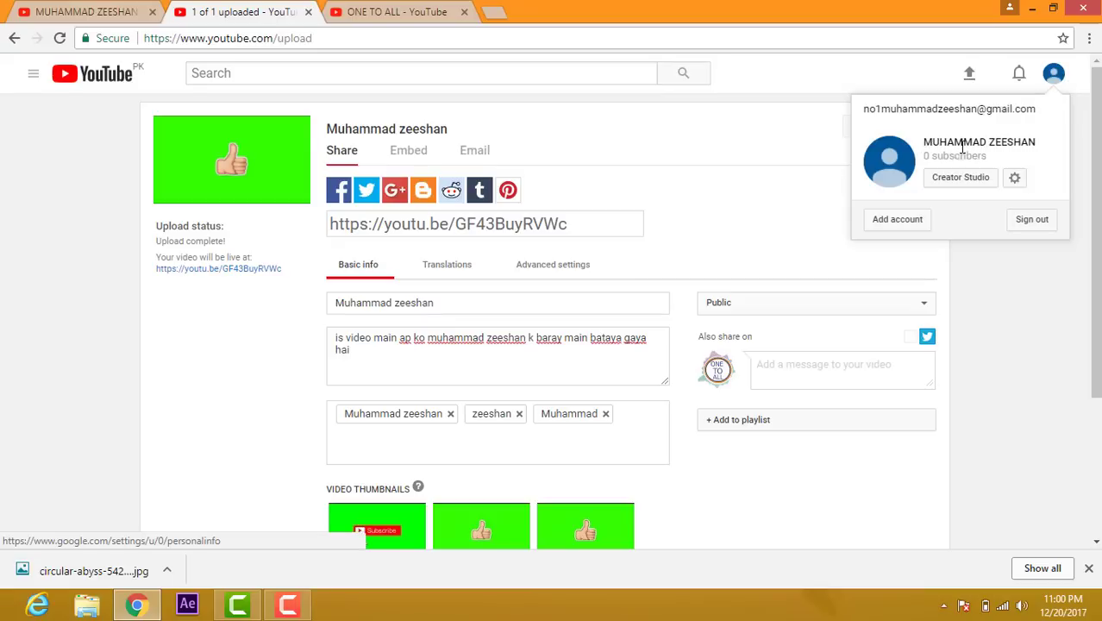
left_click(982, 186)
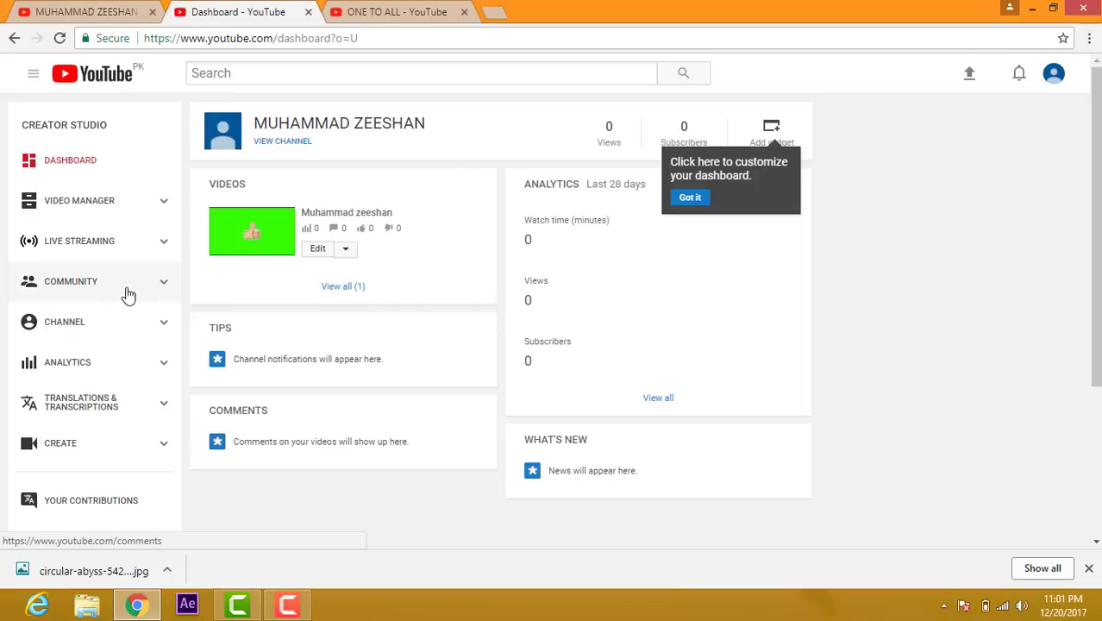
left_click(74, 323)
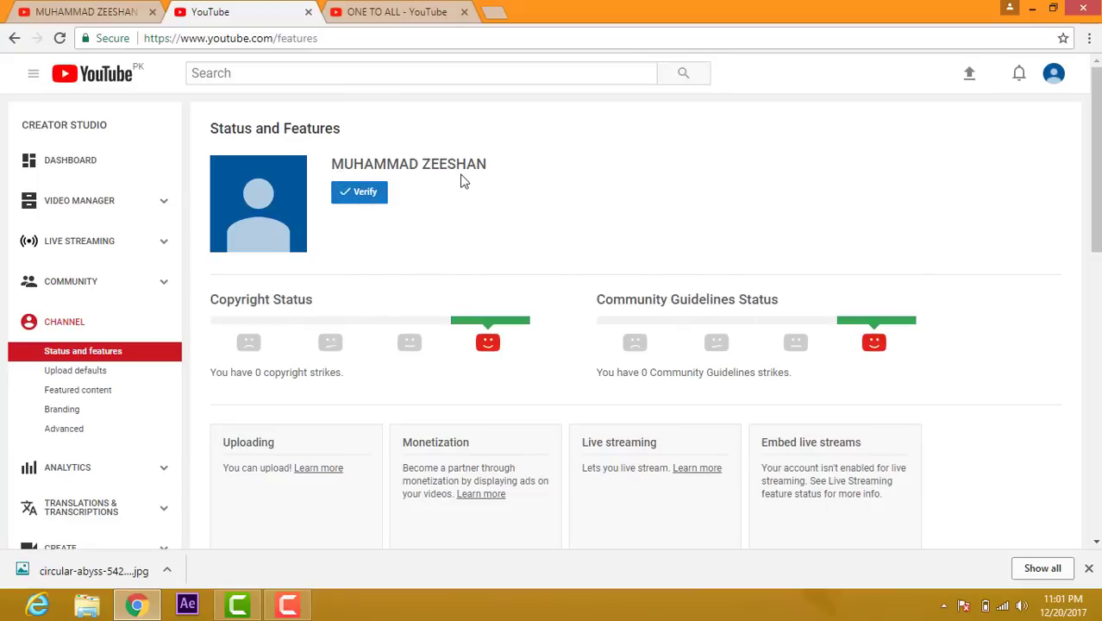
left_click(365, 196)
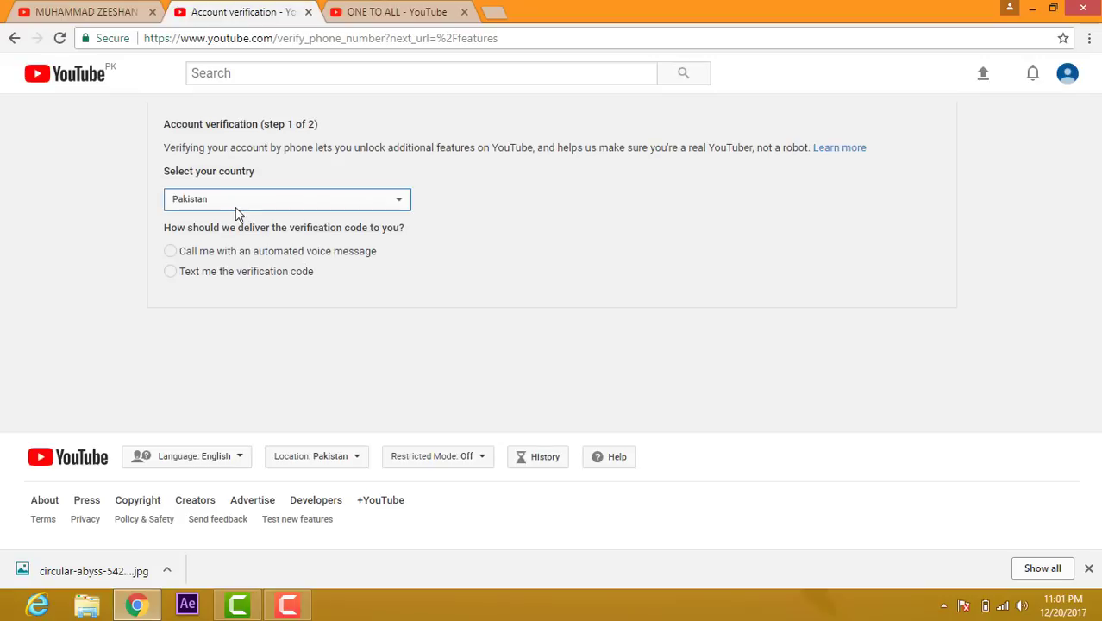
- Switch phone verification to text-message delivery and enter the phone number
left_click(171, 252)
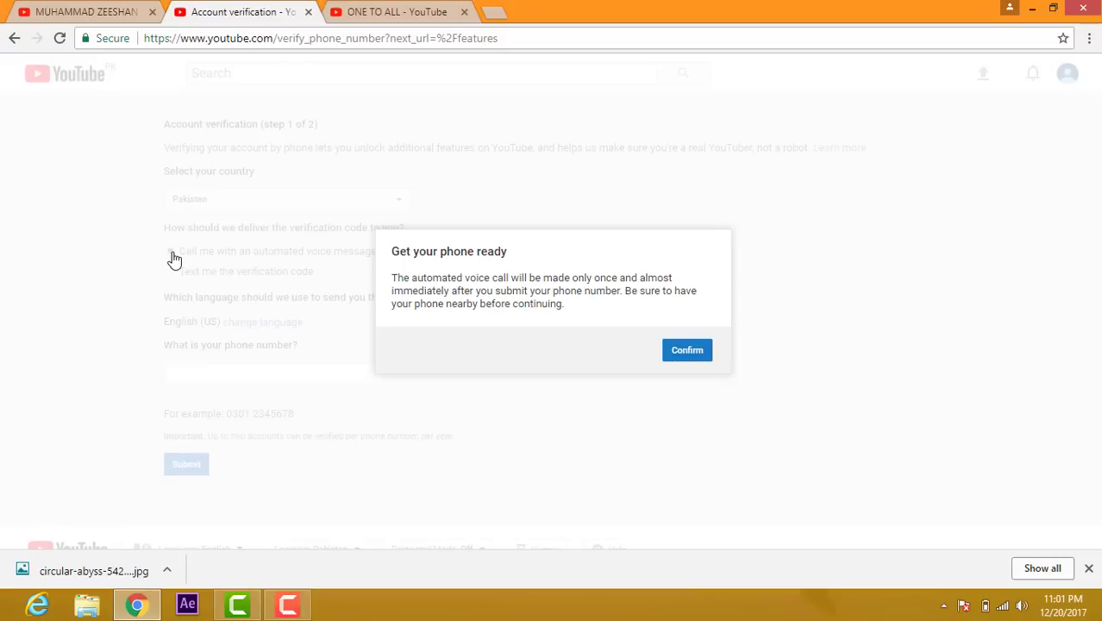
left_click(687, 350)
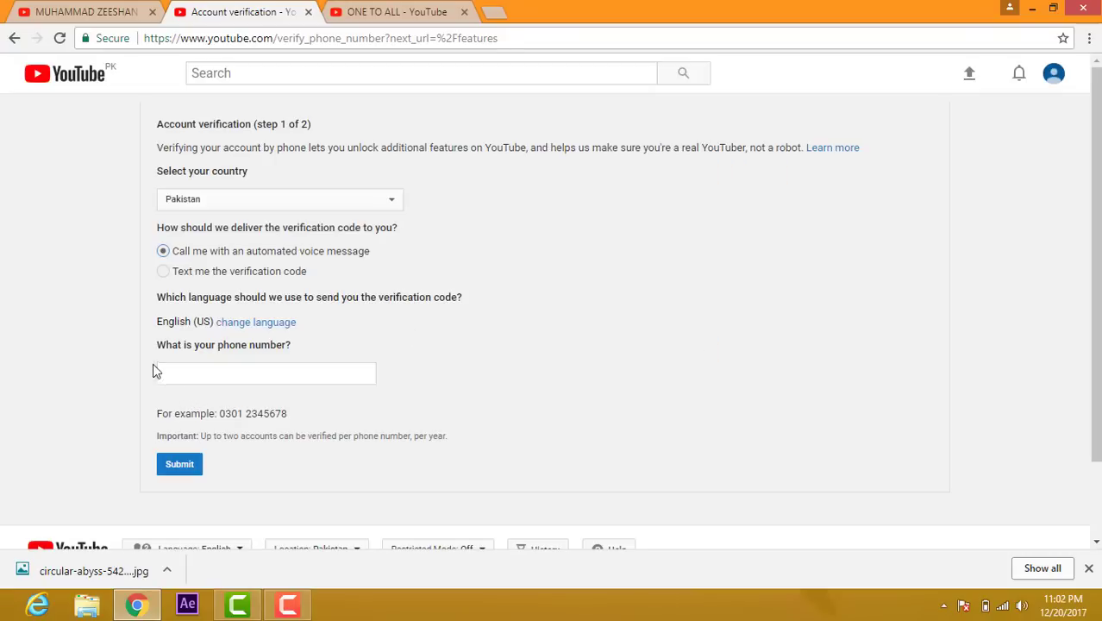
left_click(215, 374)
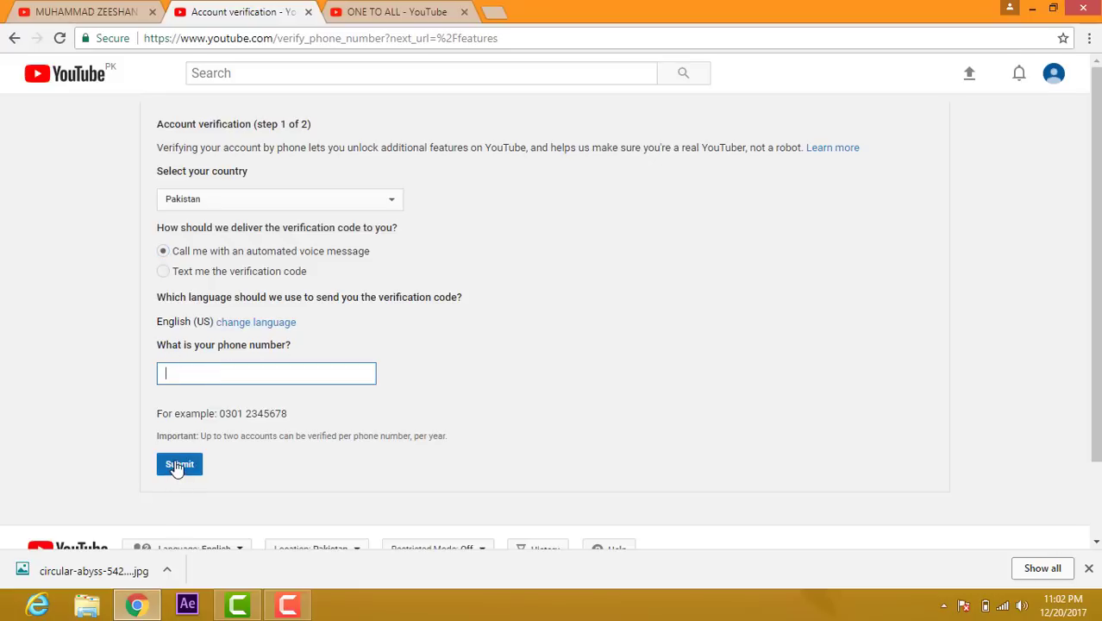
left_click(163, 272)
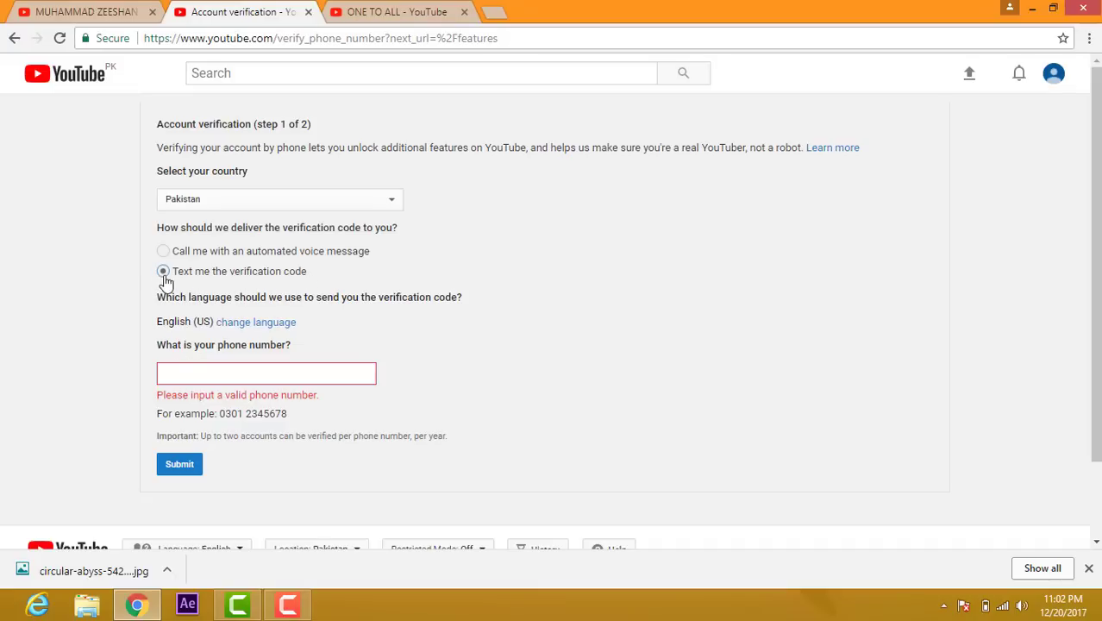
left_click(175, 388)
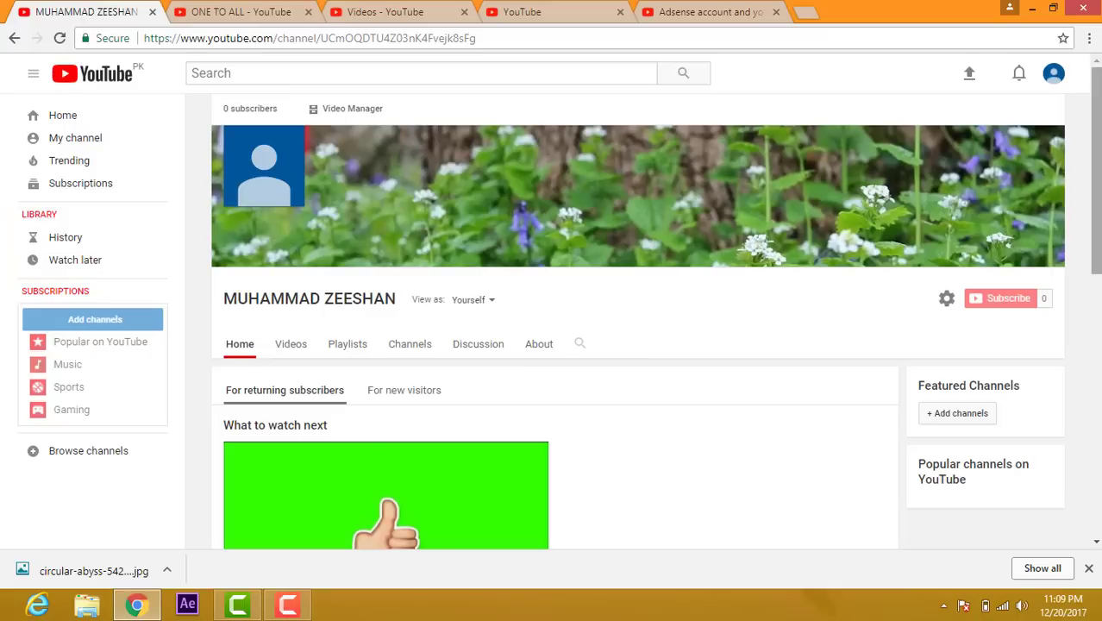
scroll(1095, 173, "down", 3)
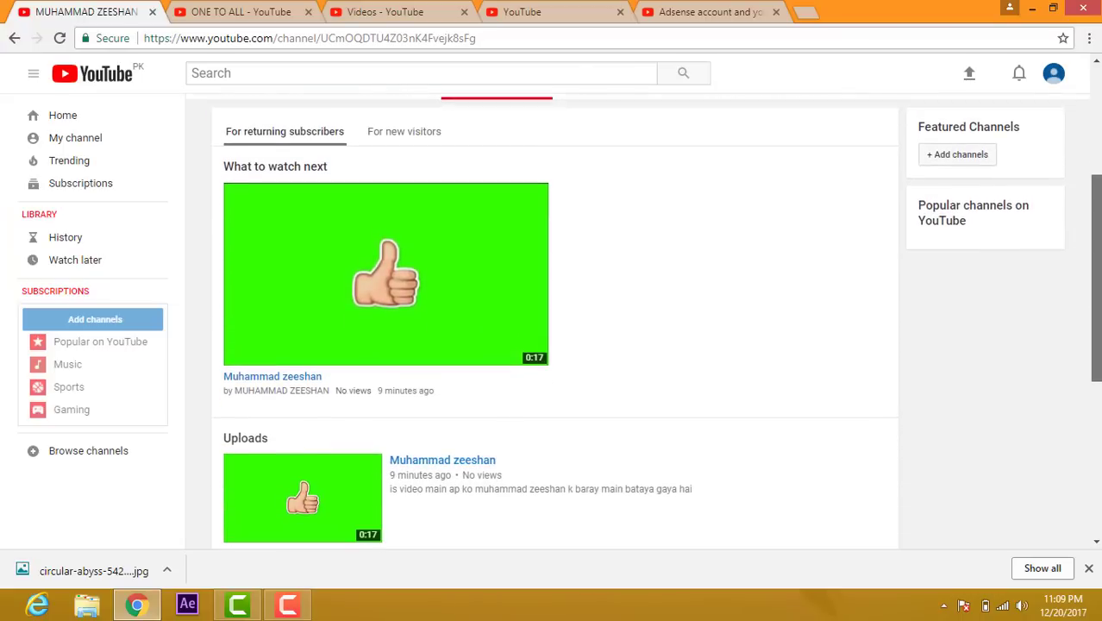
- In the new-visitor view, pick the Muhammad zeeshan upload as channel trailer and save
scroll(1091, 295, "up", 2)
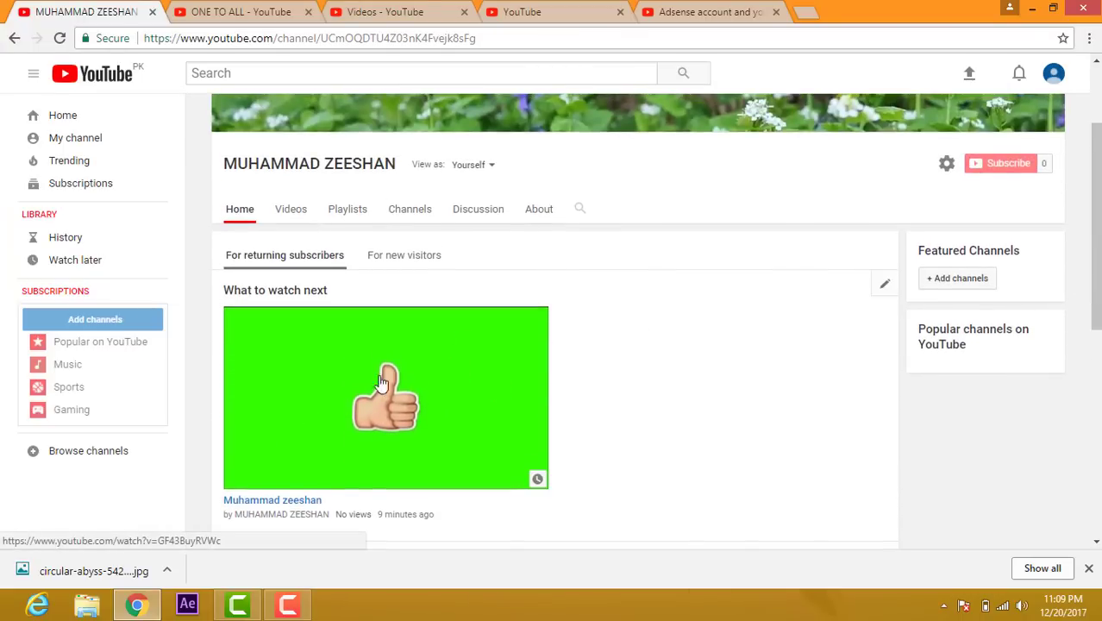
left_click(397, 262)
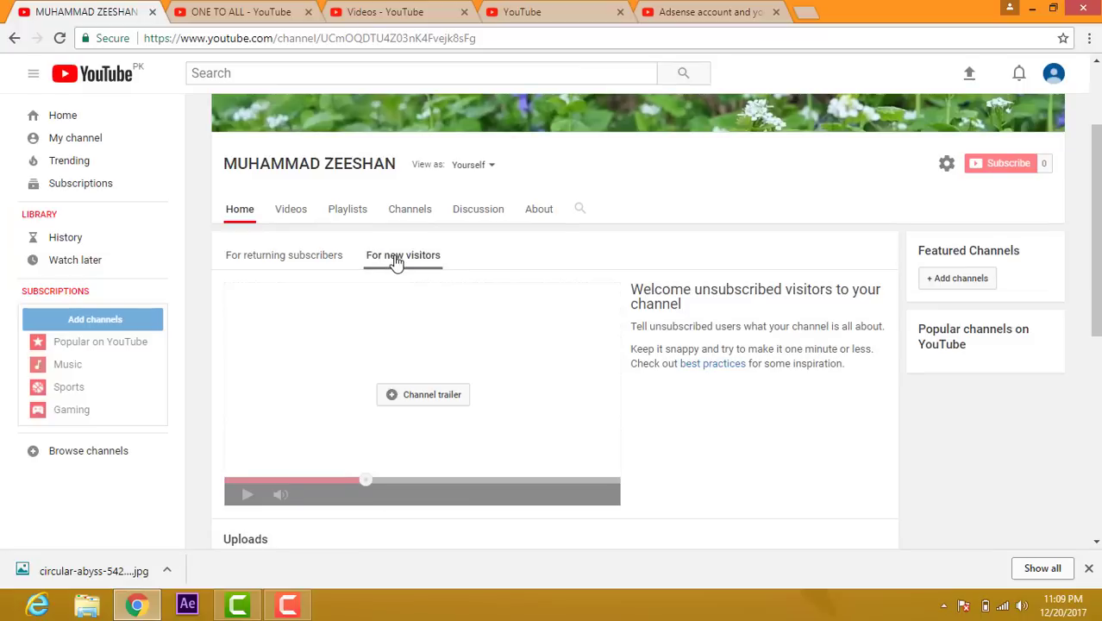
left_click(432, 398)
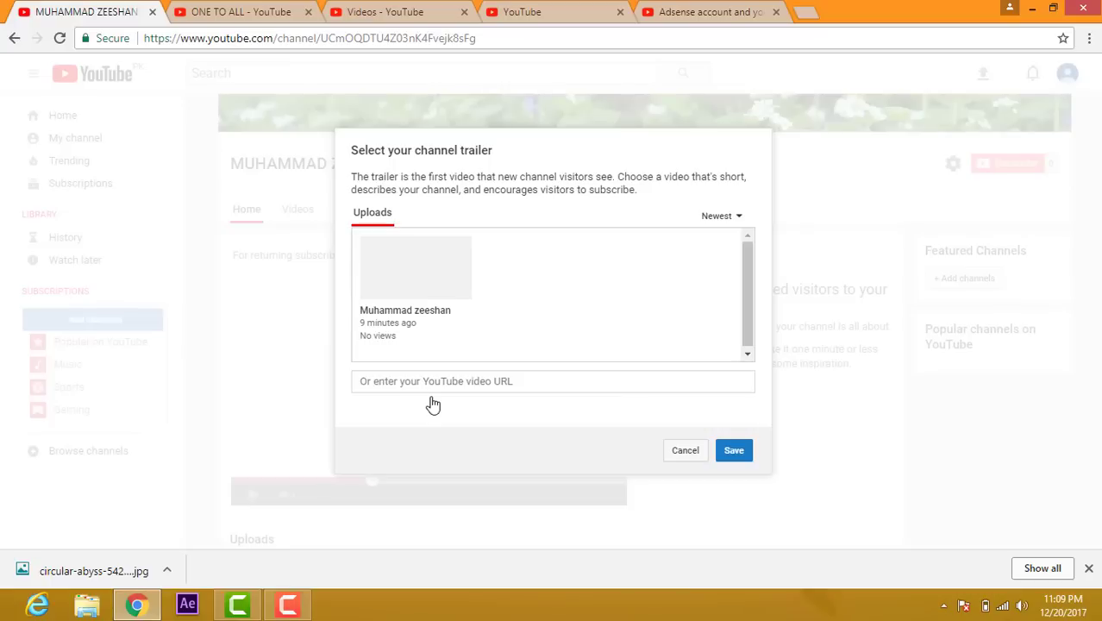
left_click(437, 276)
left_click(734, 456)
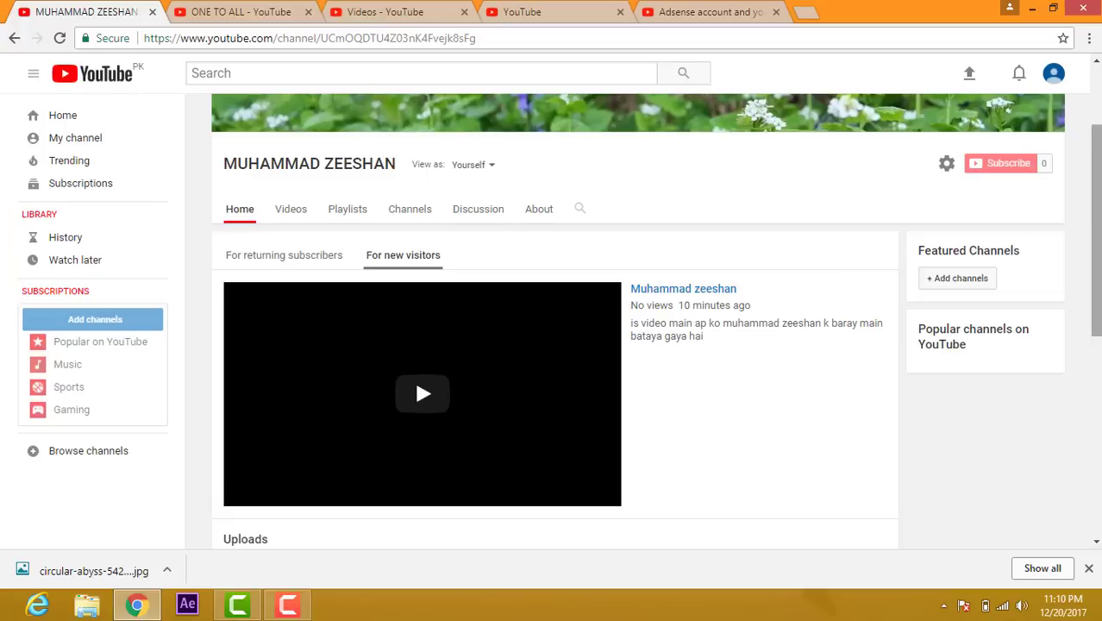
left_click_drag(1097, 159, 1079, 128)
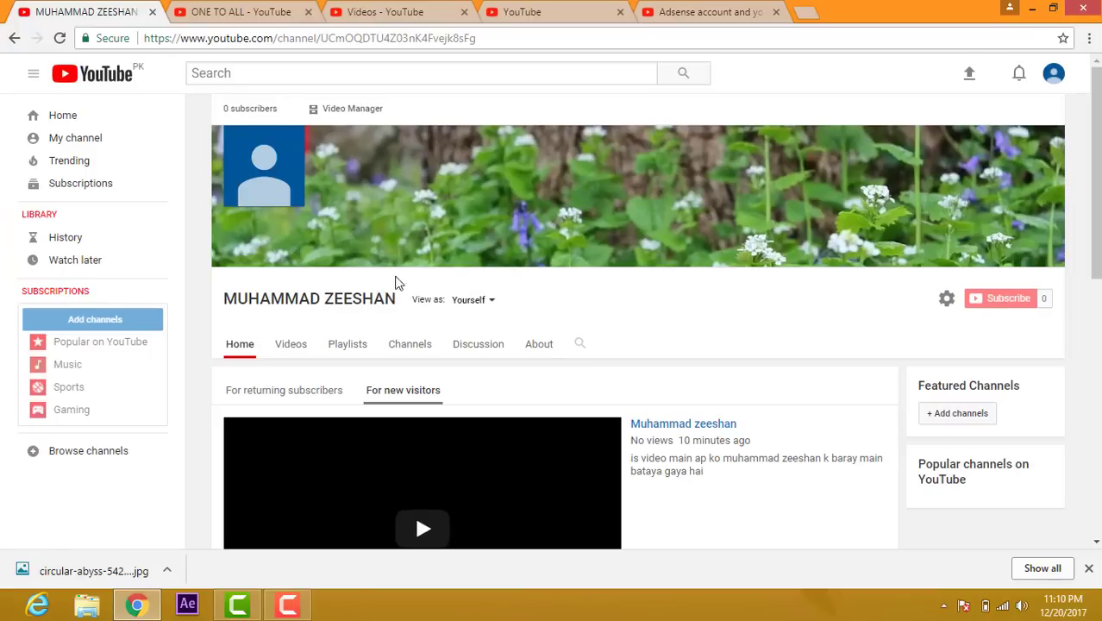
- Open the Muhammad zeeshan video's edit page and compare the Volume video's custom thumbnail option
left_click(361, 114)
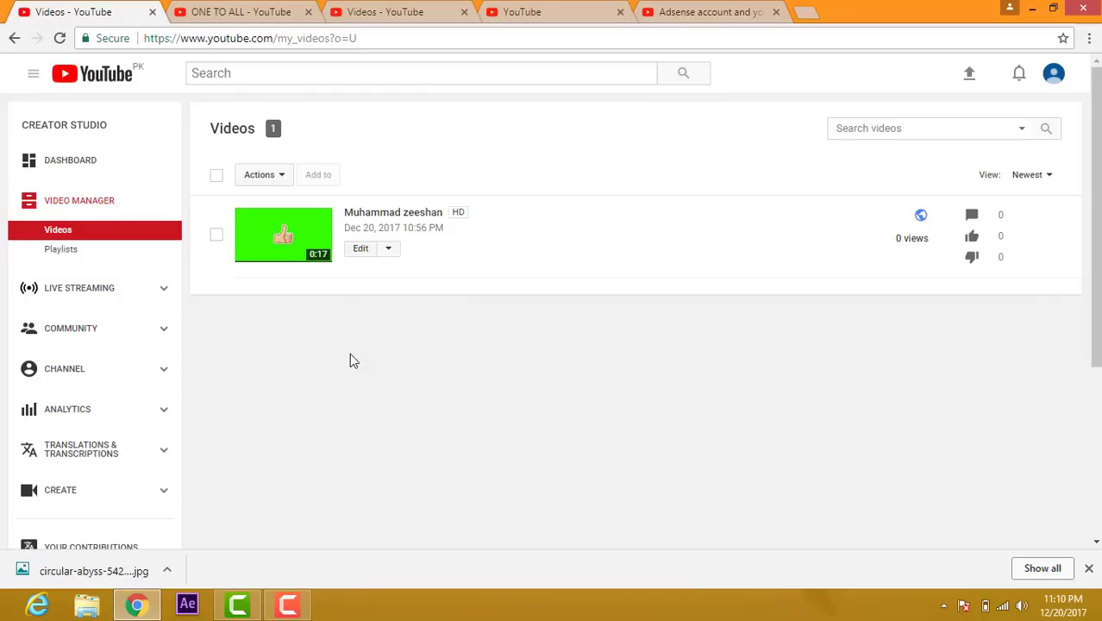
left_click(361, 249)
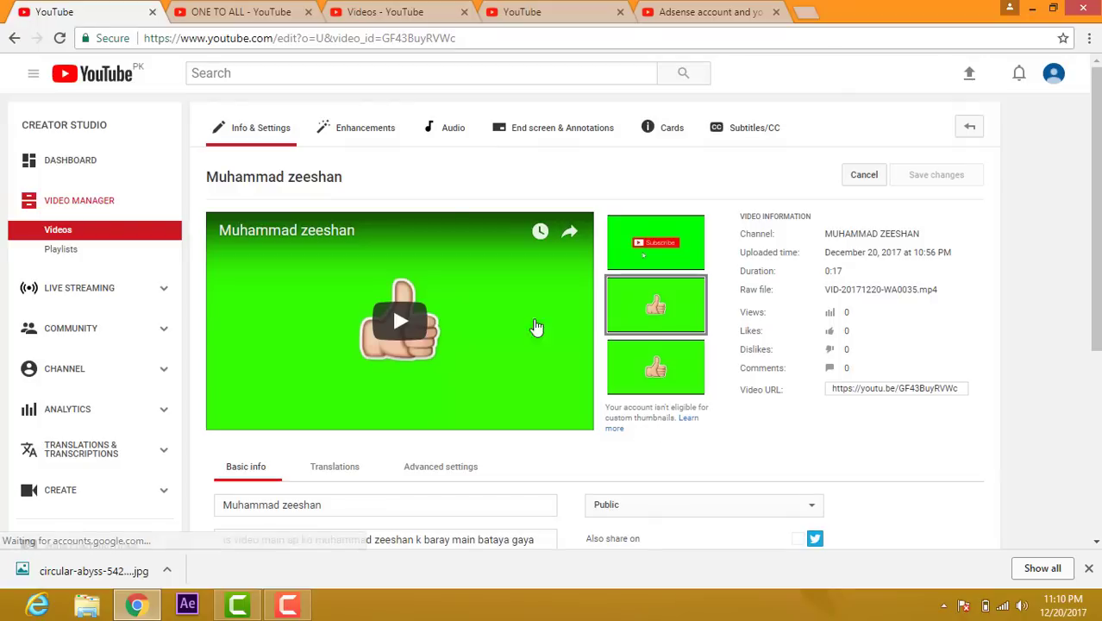
left_click(399, 10)
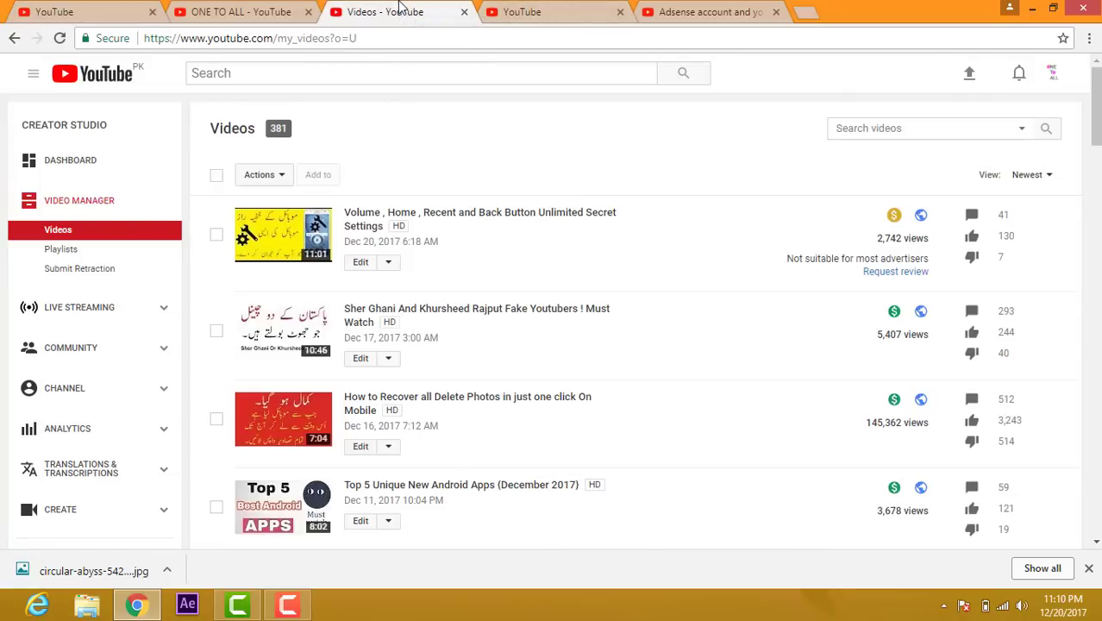
left_click(523, 11)
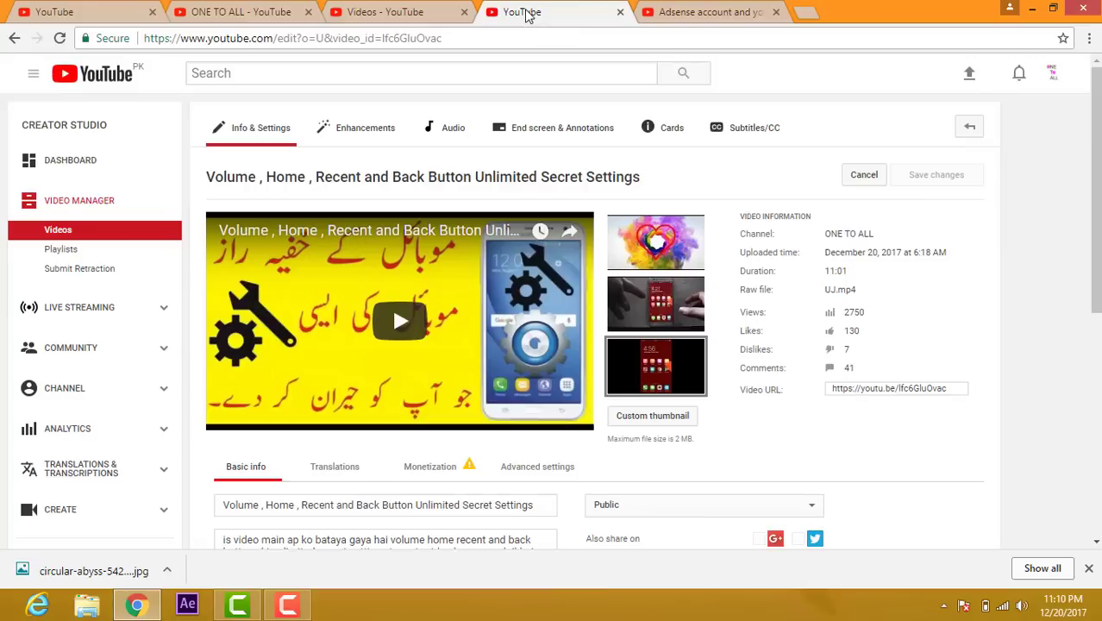
left_click(642, 417)
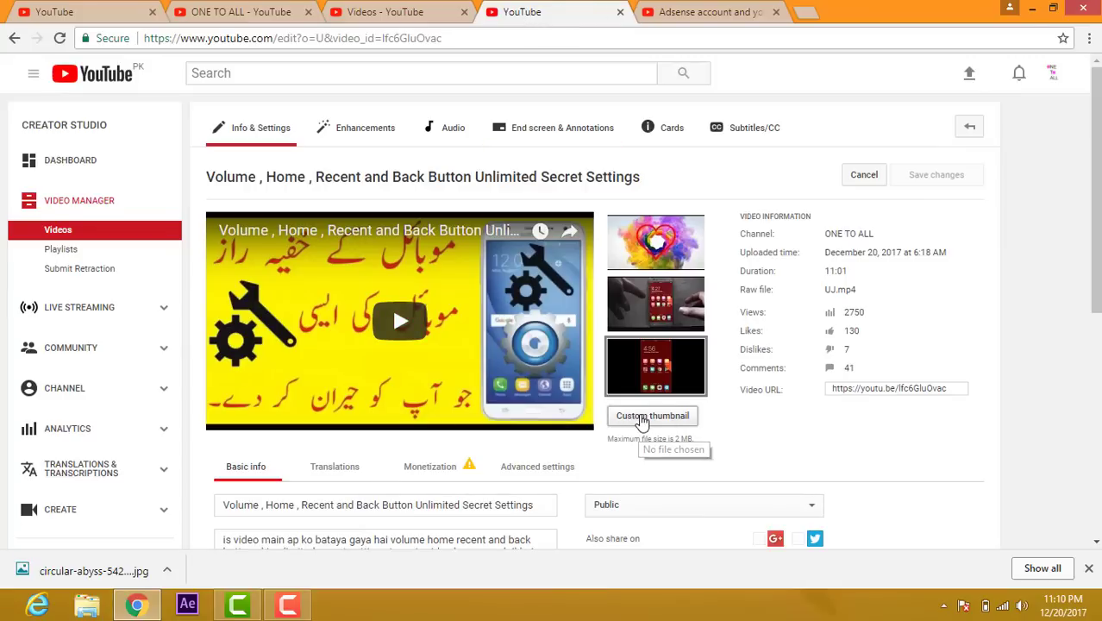
left_click_drag(531, 129, 535, 308)
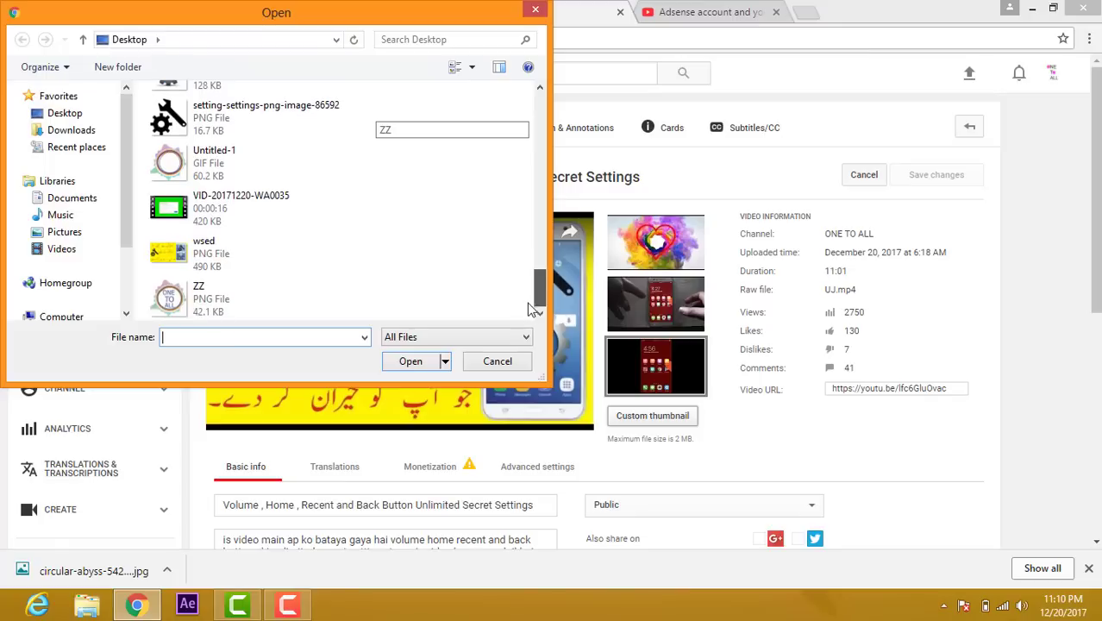
left_click(533, 10)
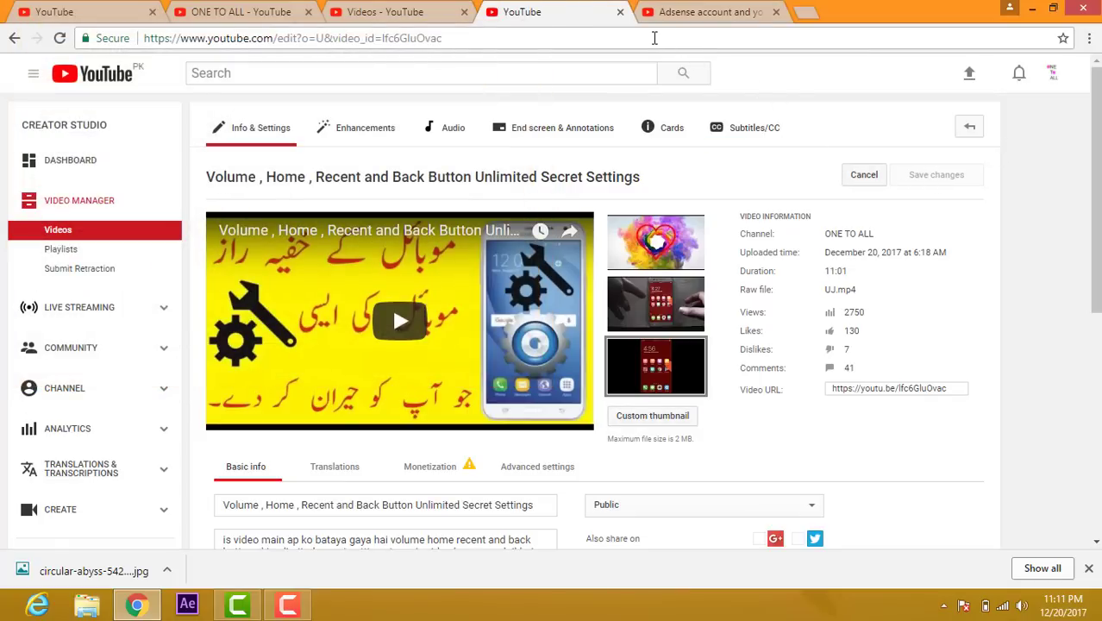
left_click(110, 15)
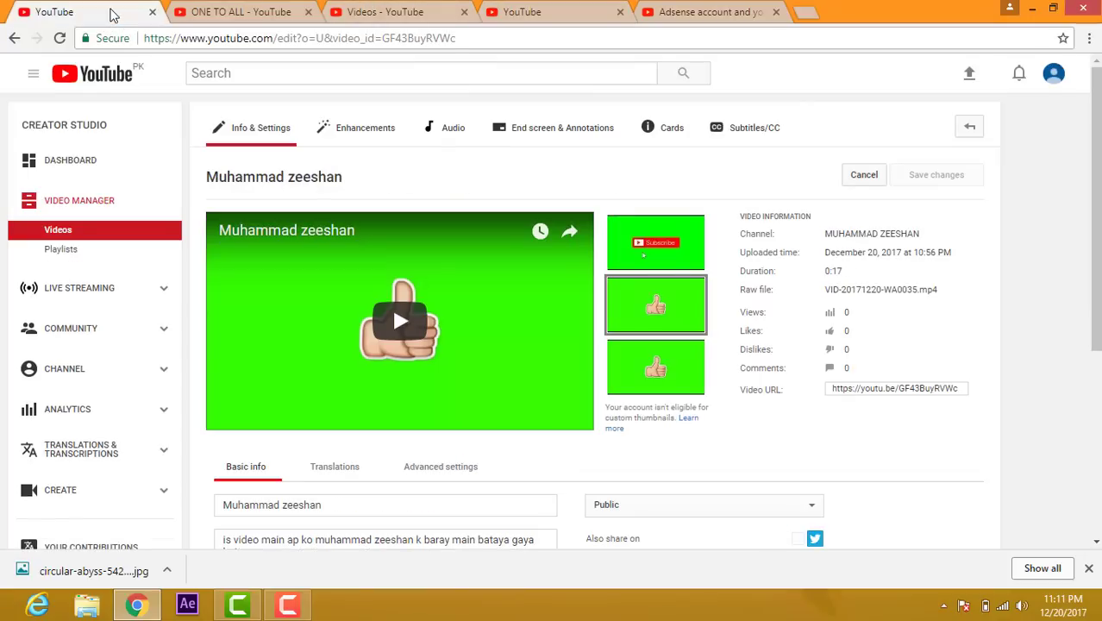
left_click(268, 13)
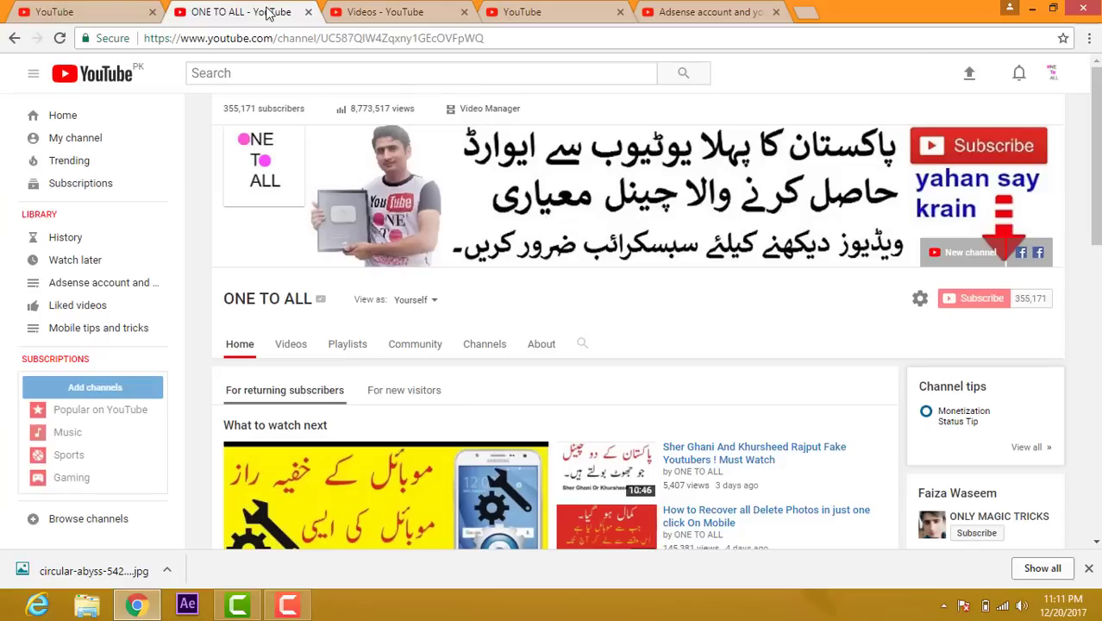
scroll(354, 474, "down", 4)
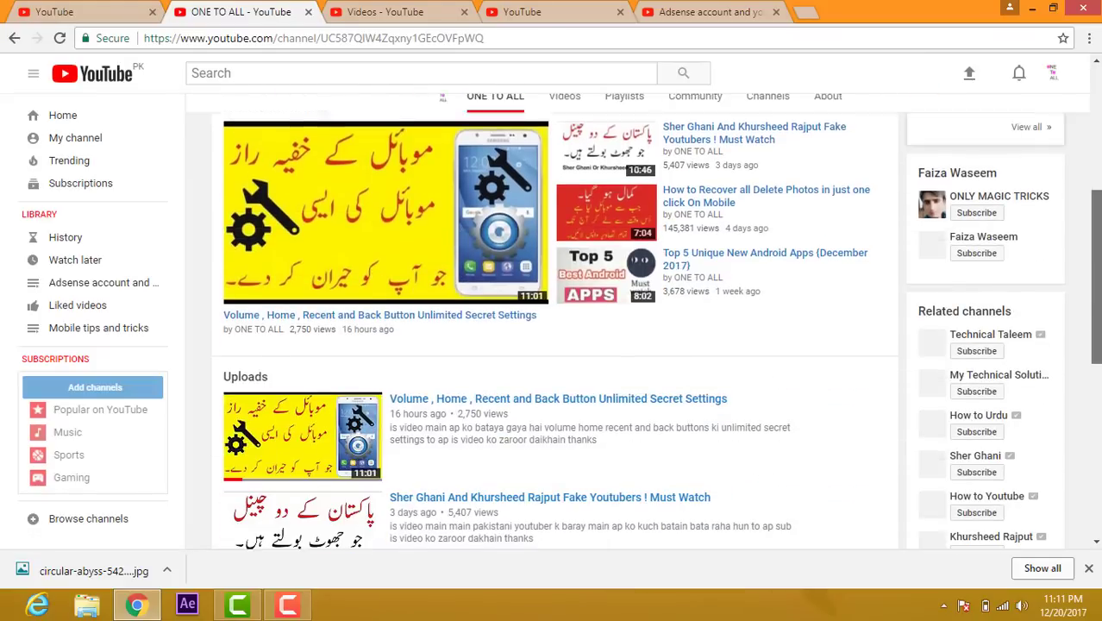
scroll(661, 337, "down", 3)
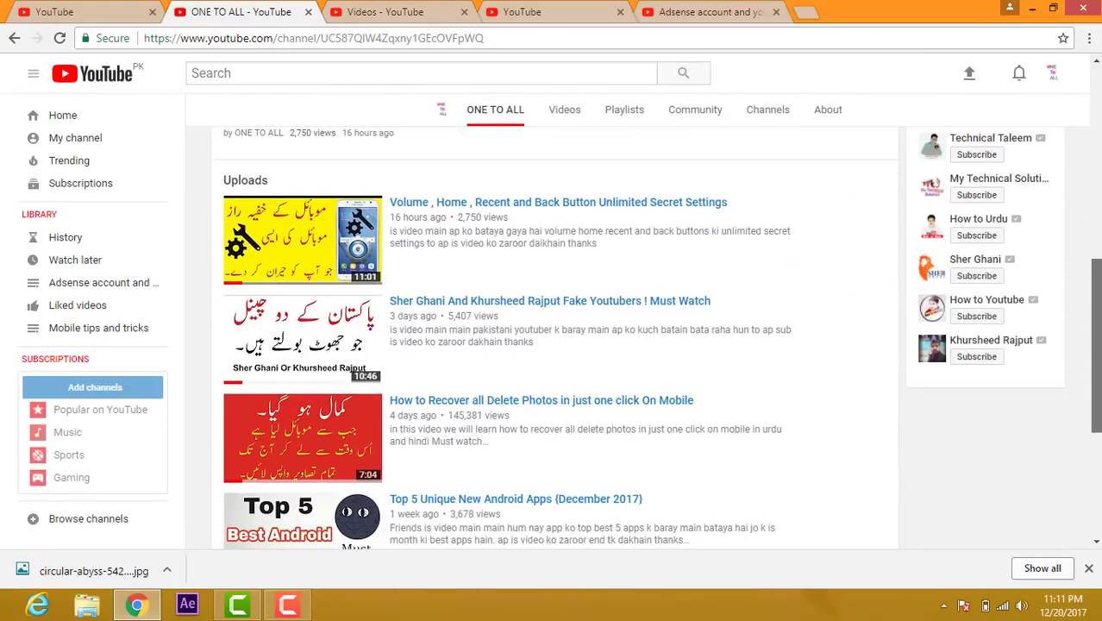
scroll(360, 185, "up", 7)
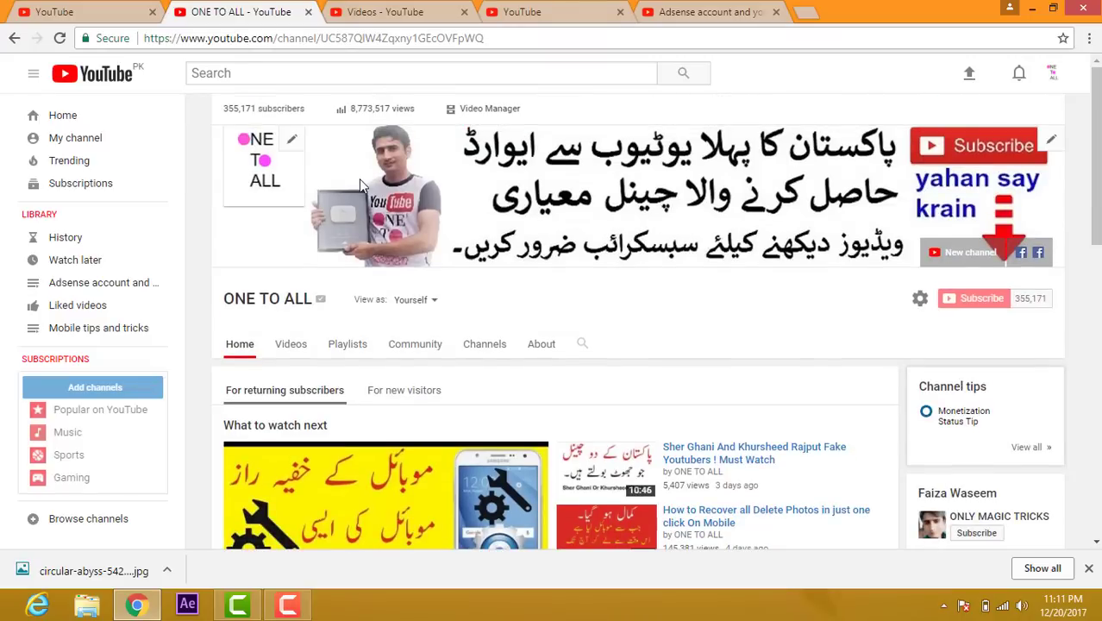
left_click(104, 12)
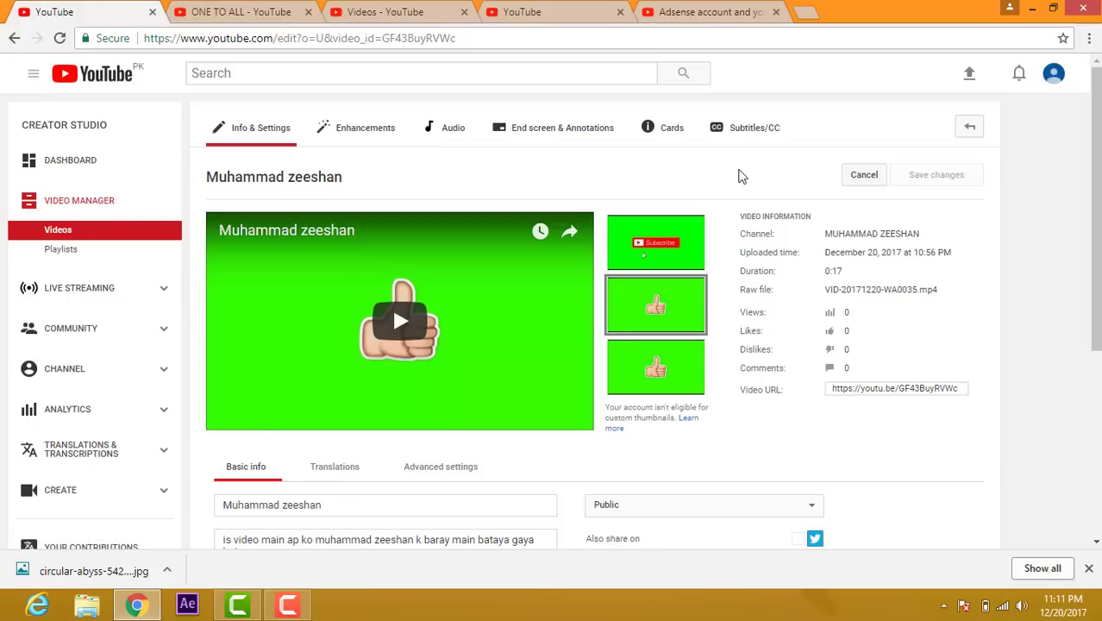
- Go to MUHAMMAD ZEESHAN via the guide menu and open its Video Manager list
left_click(374, 14)
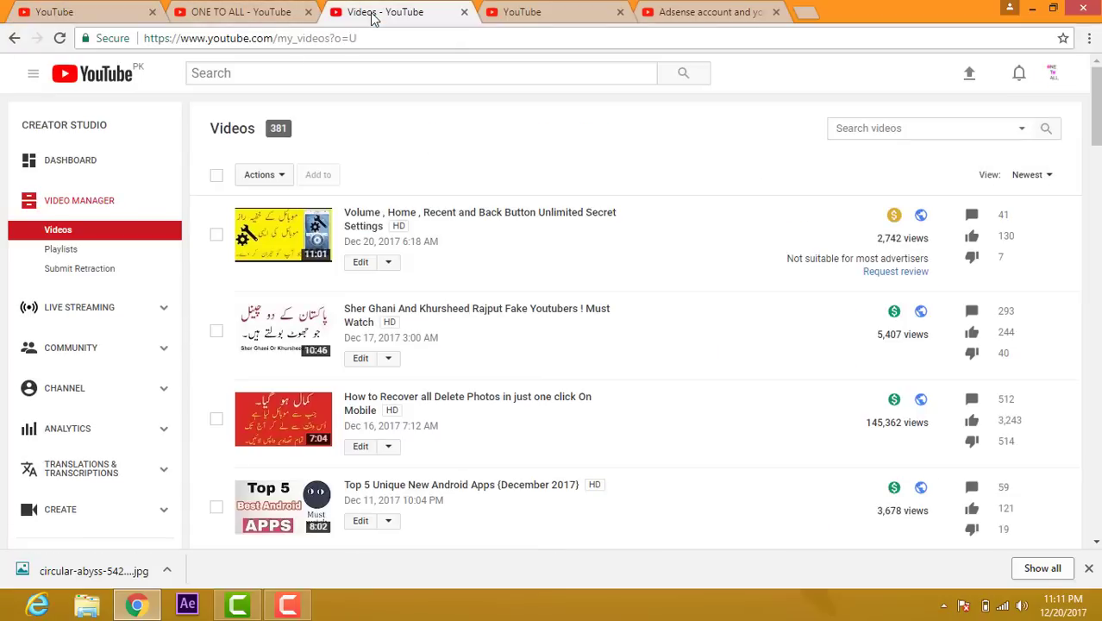
left_click(101, 8)
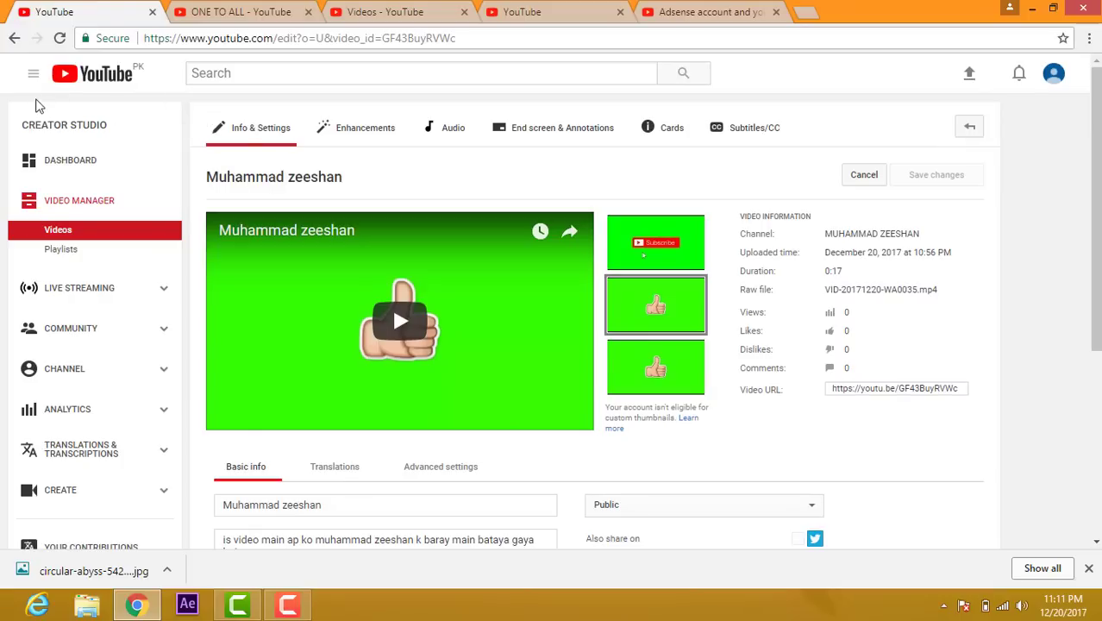
left_click(34, 78)
left_click(53, 139)
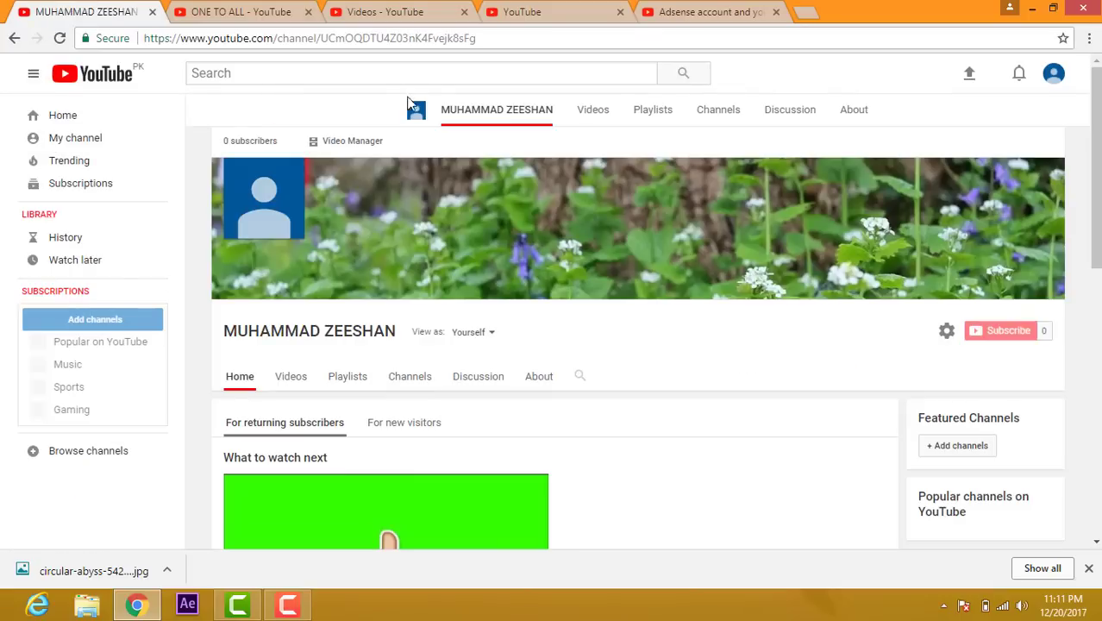
left_click(351, 112)
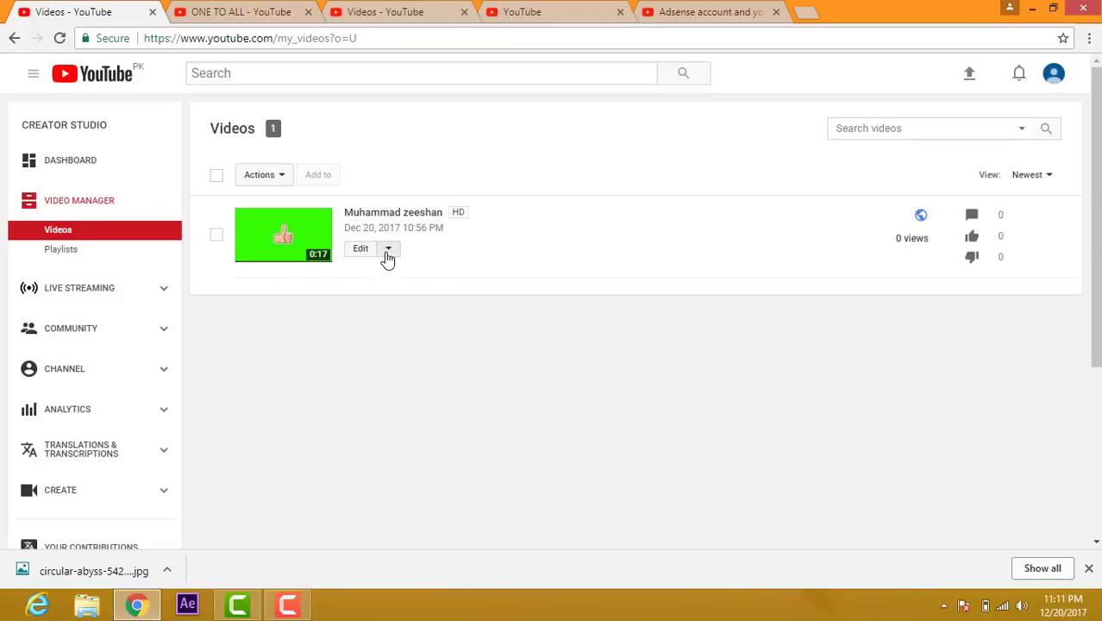
left_click(388, 250)
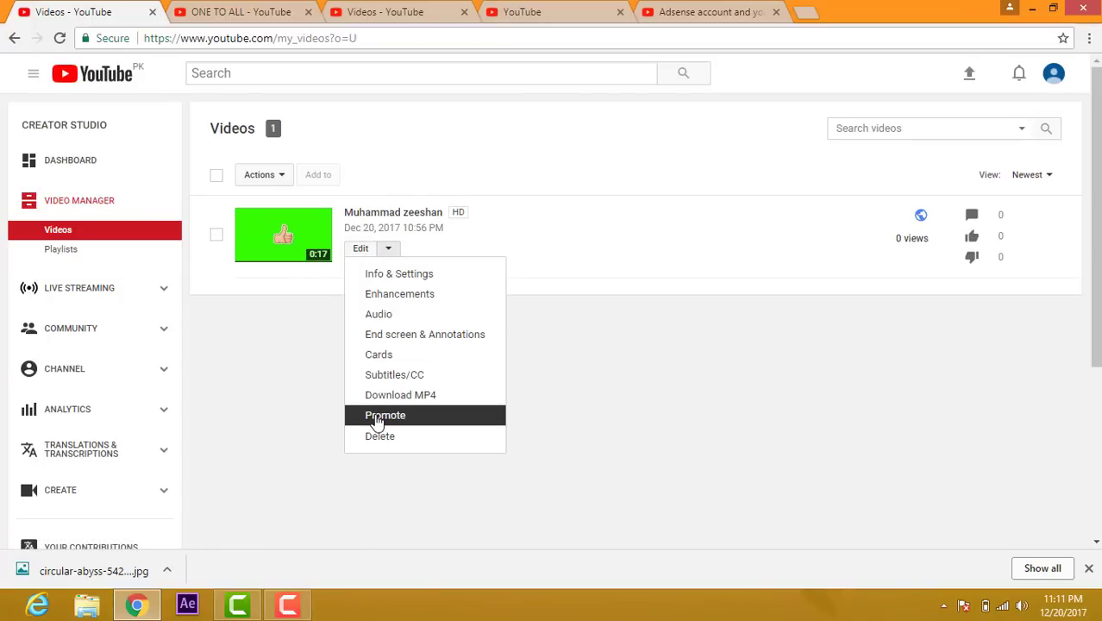
left_click(737, 375)
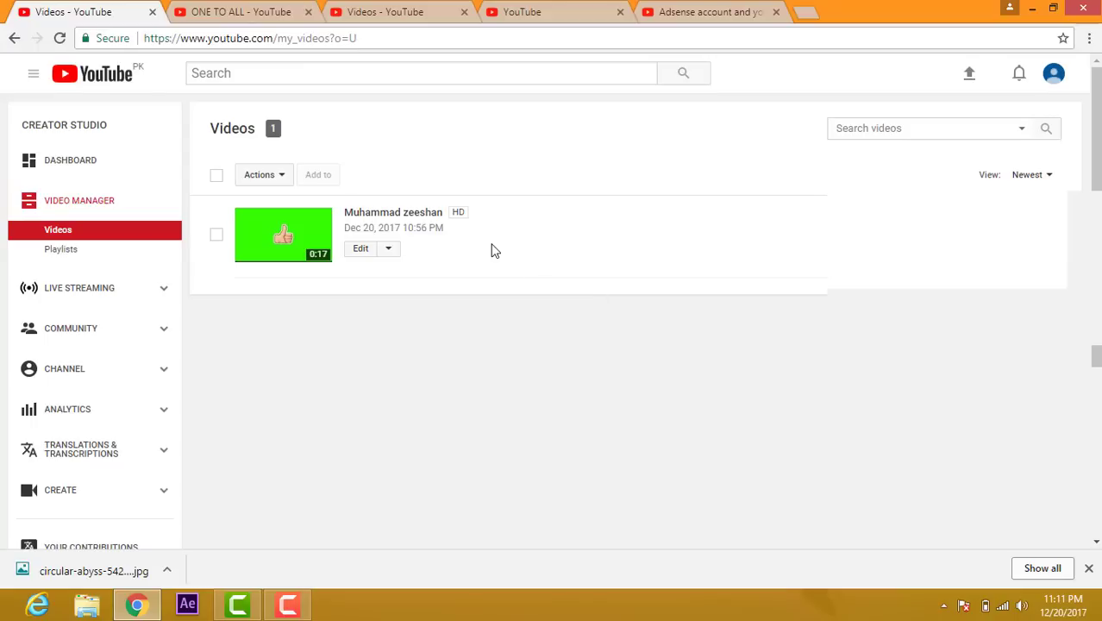
- Open YouTube account settings from the account menu and go to Advanced
left_click(1054, 73)
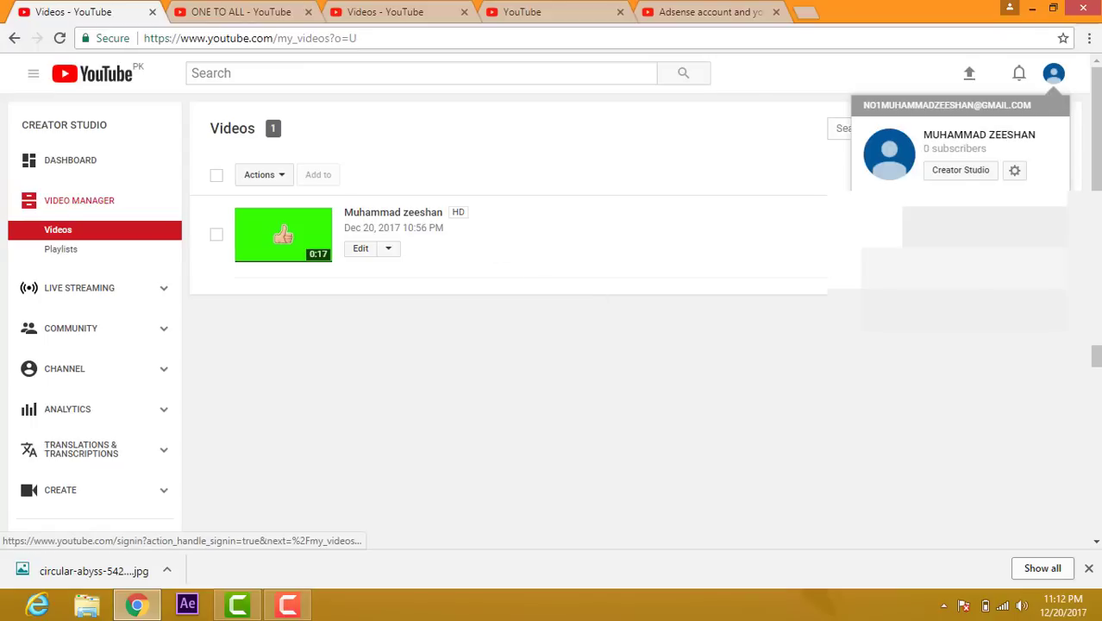
left_click(1013, 173)
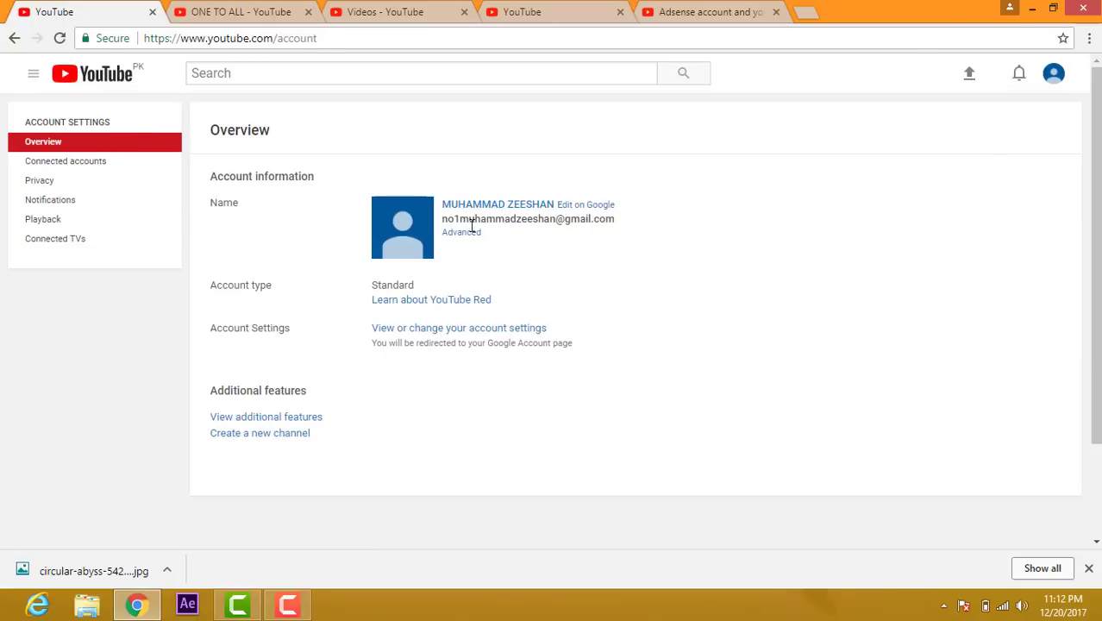
left_click(458, 235)
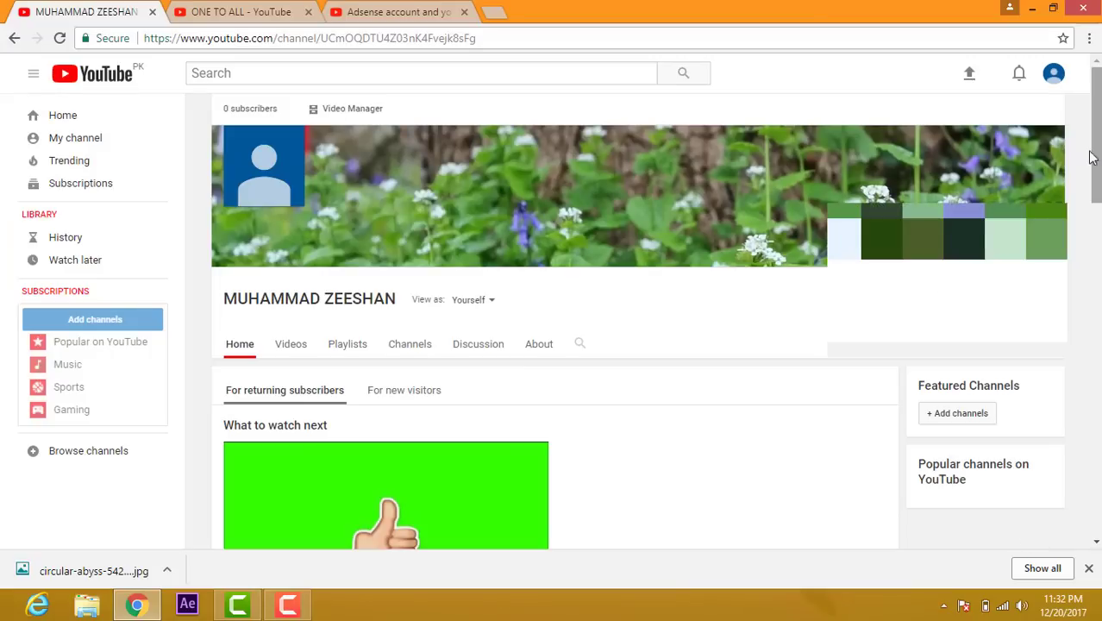
- Open the Creator Studio Channel > Advanced settings page
left_click(1052, 75)
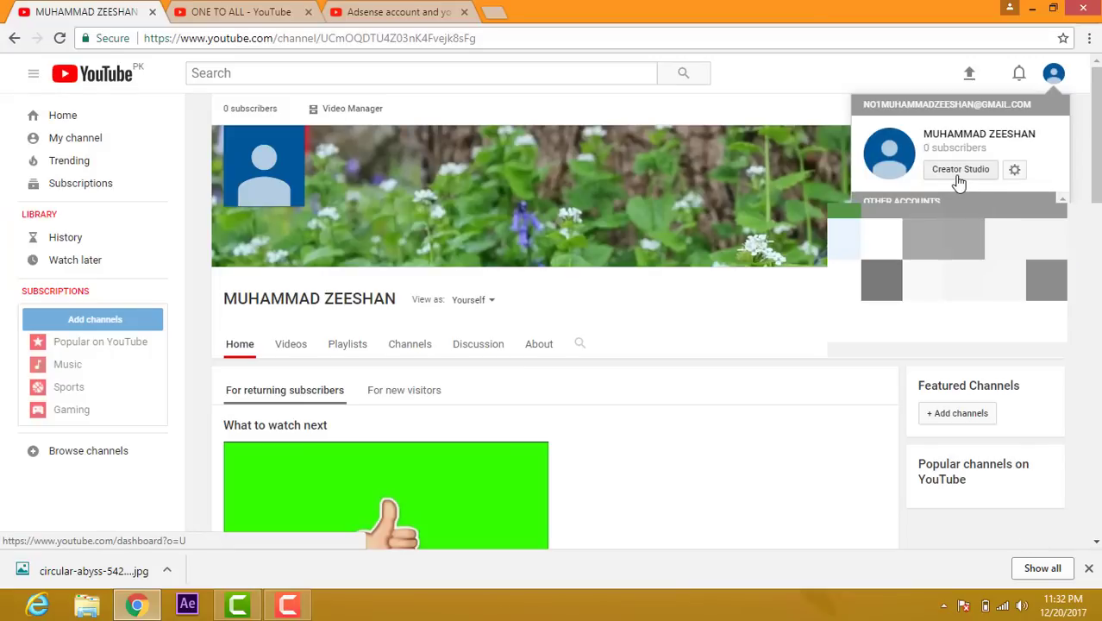
left_click(956, 172)
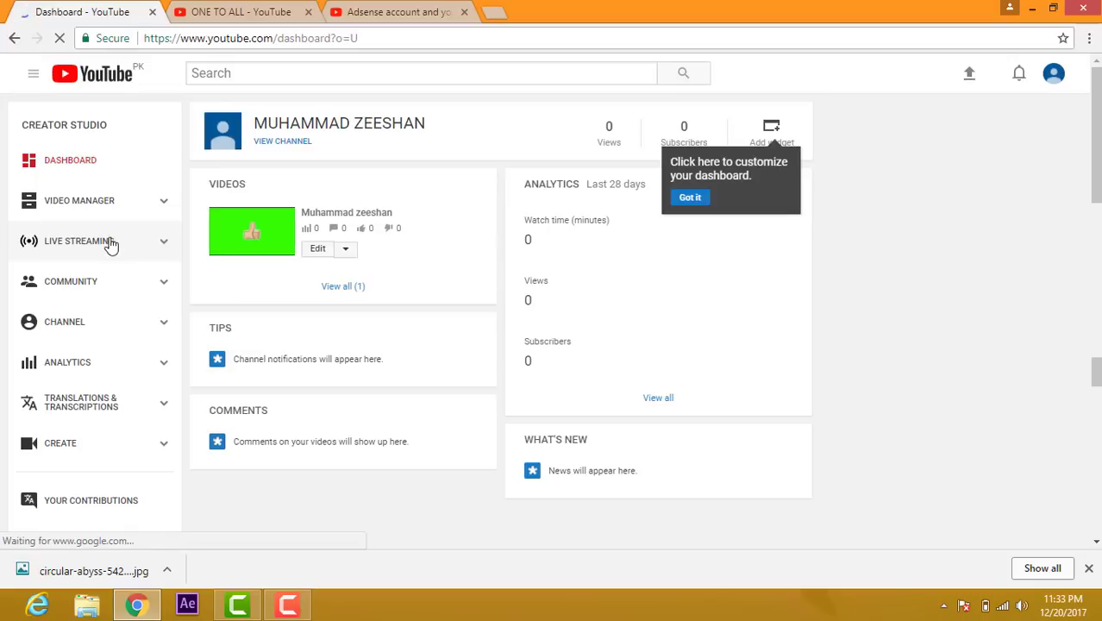
left_click(67, 335)
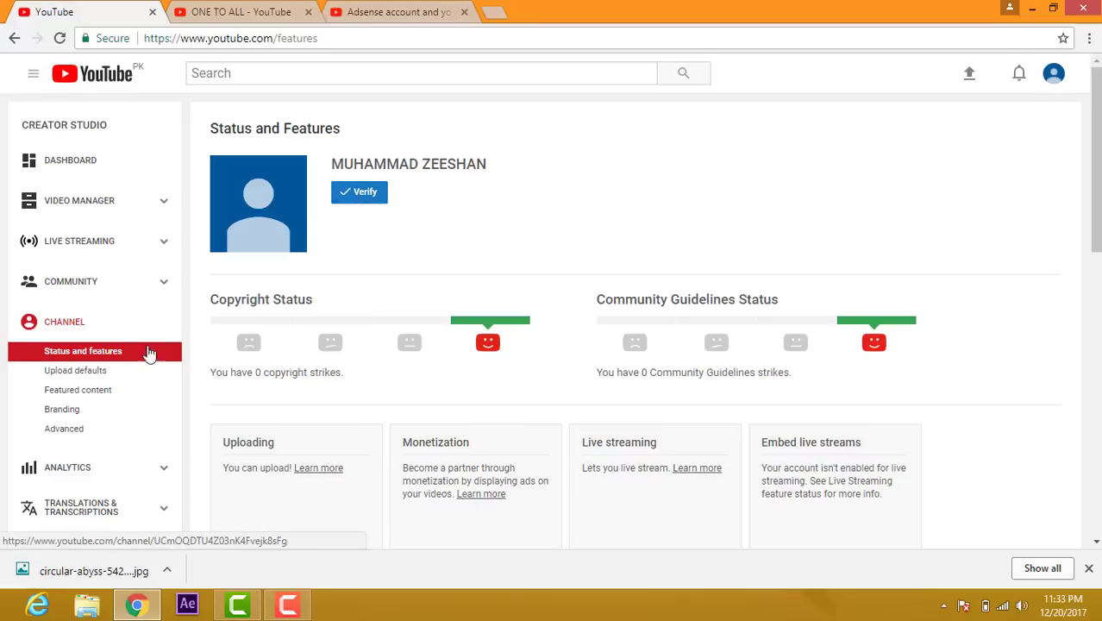
left_click(55, 436)
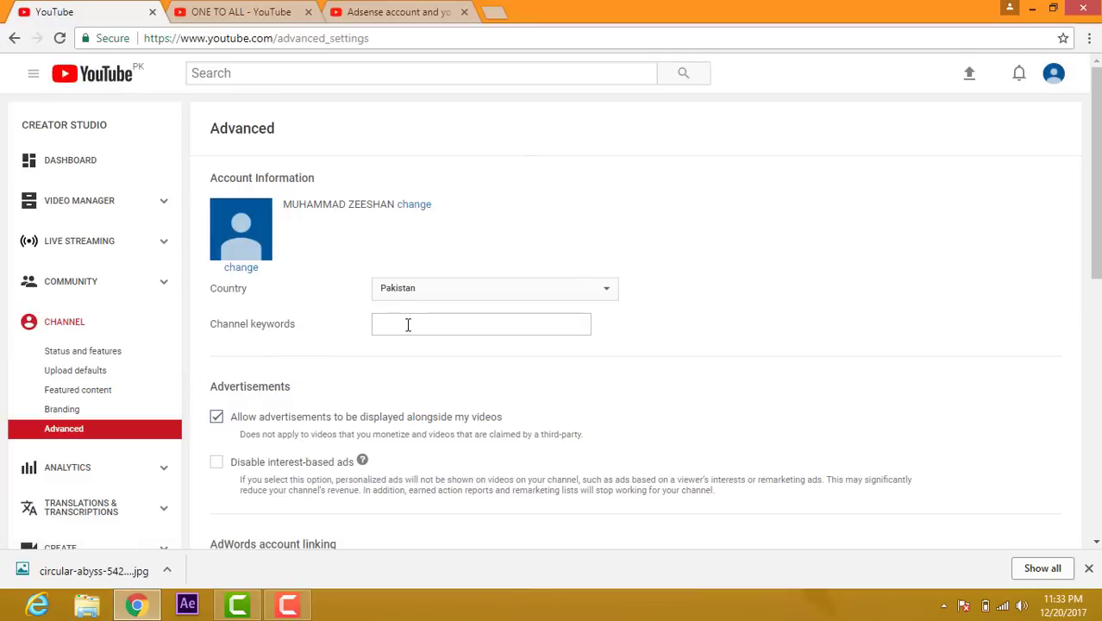
- Keep country as Pakistan and subscriber count displayed, then save the advanced settings
left_click(485, 296)
left_click(484, 295)
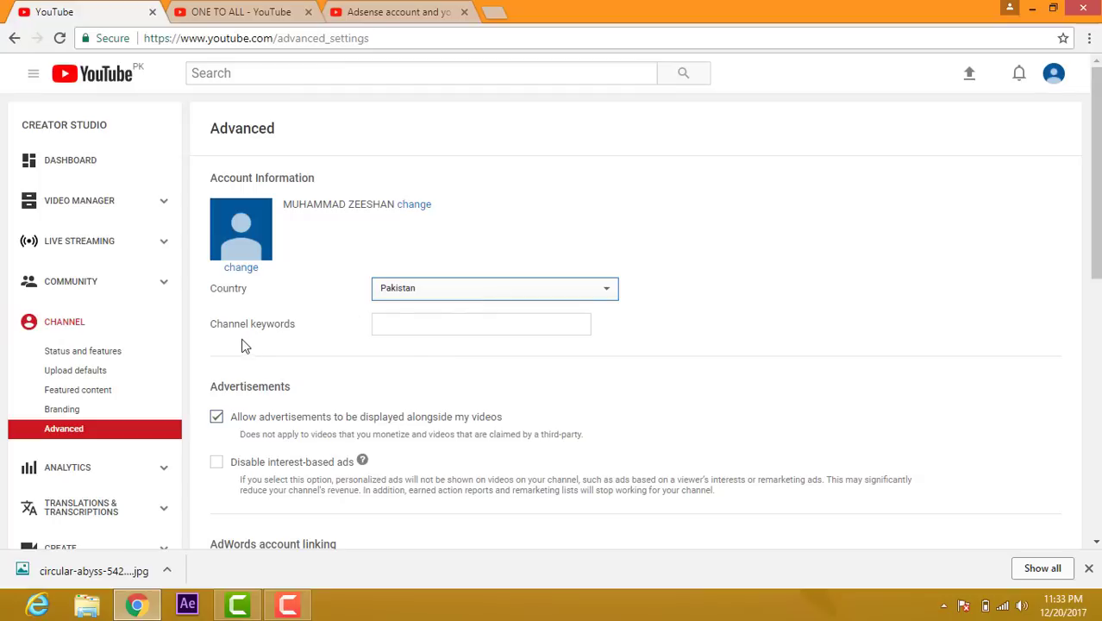
left_click(399, 318)
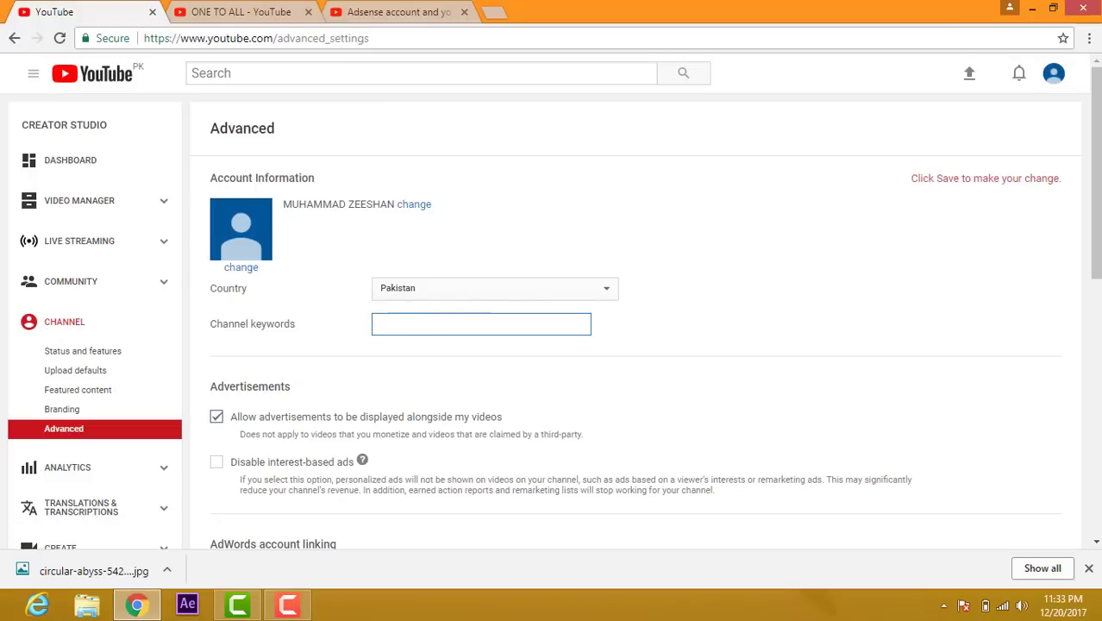
left_click_drag(1095, 173, 1094, 416)
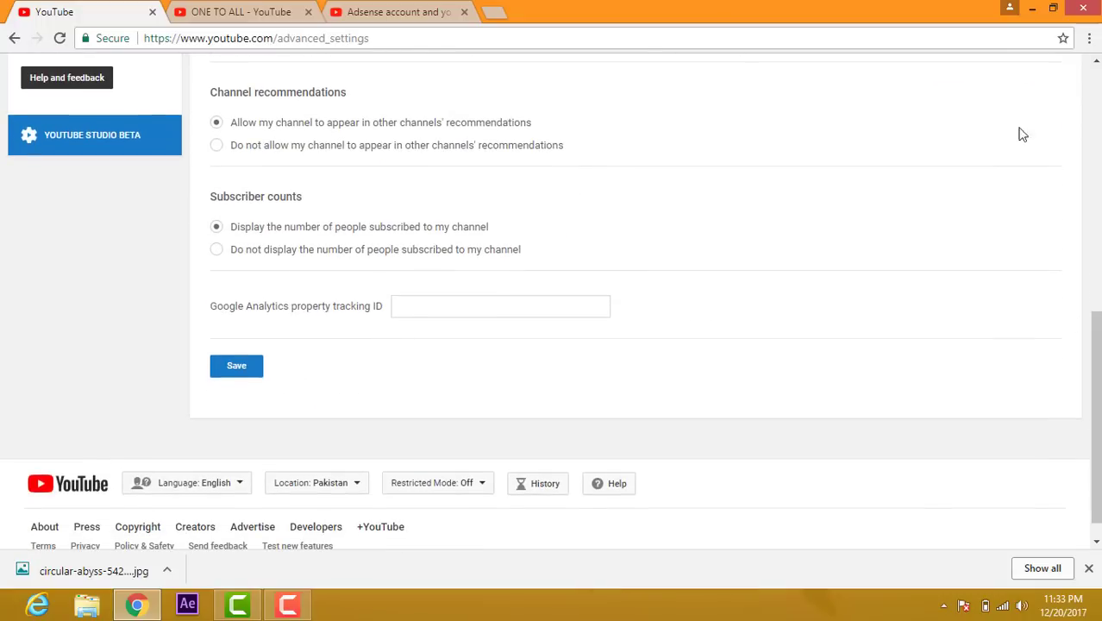
left_click(215, 251)
left_click(217, 228)
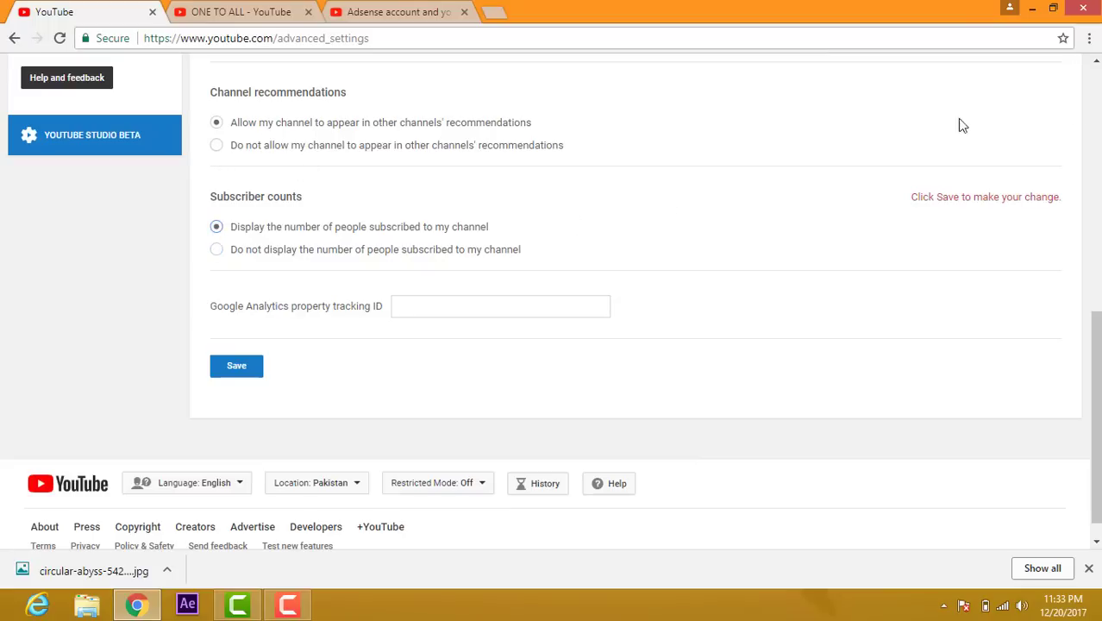
left_click(215, 367)
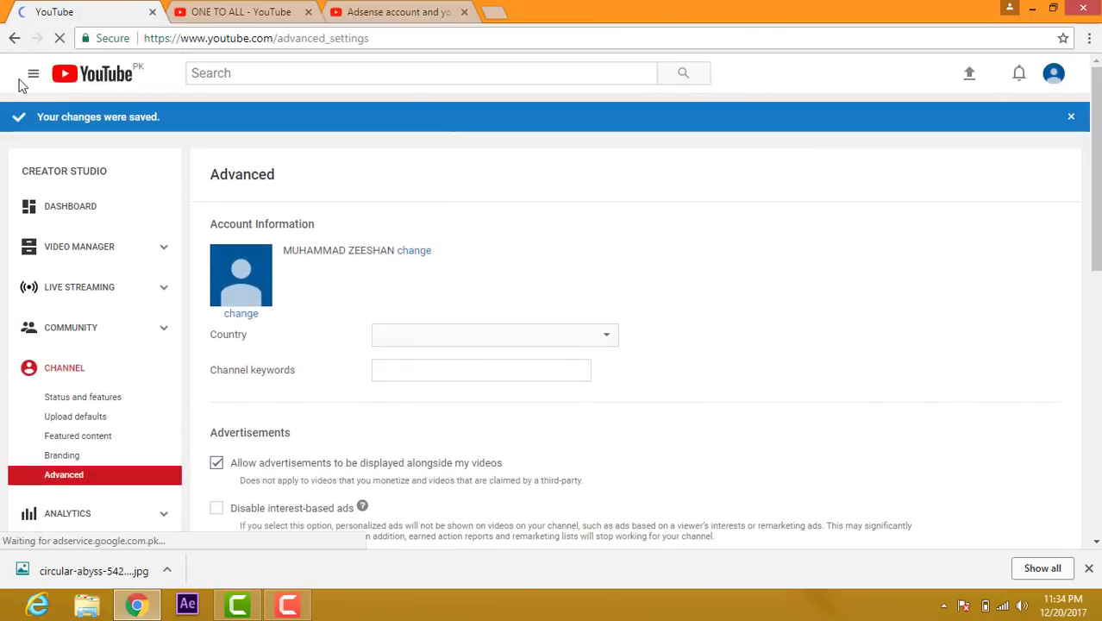
left_click(31, 76)
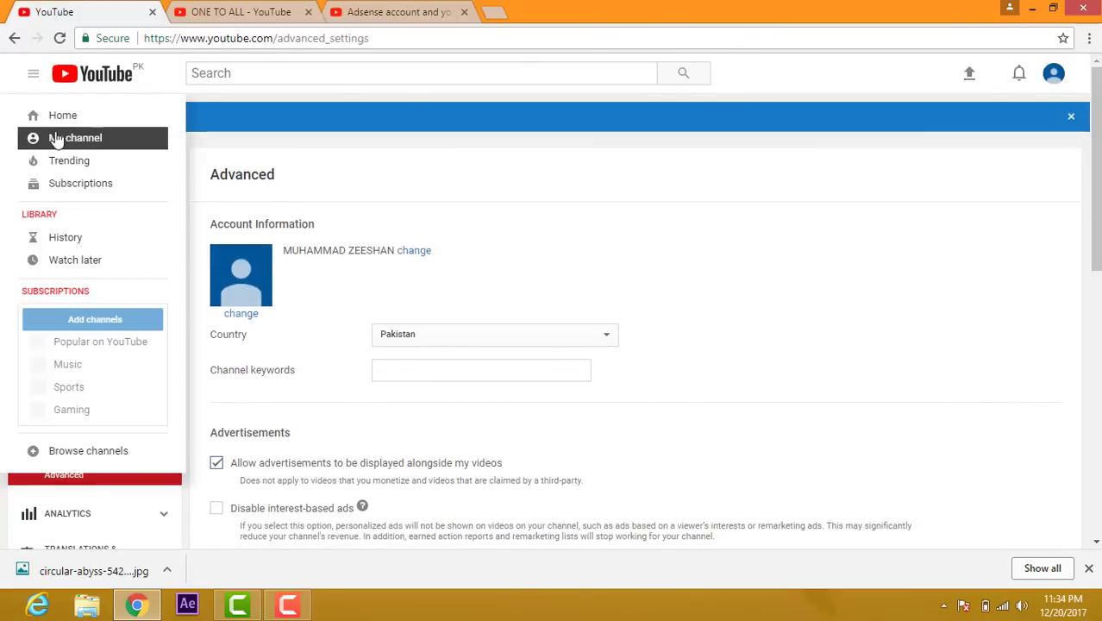
- Go to My channel, glance at the ONE TO ALL tab, and return
left_click(55, 137)
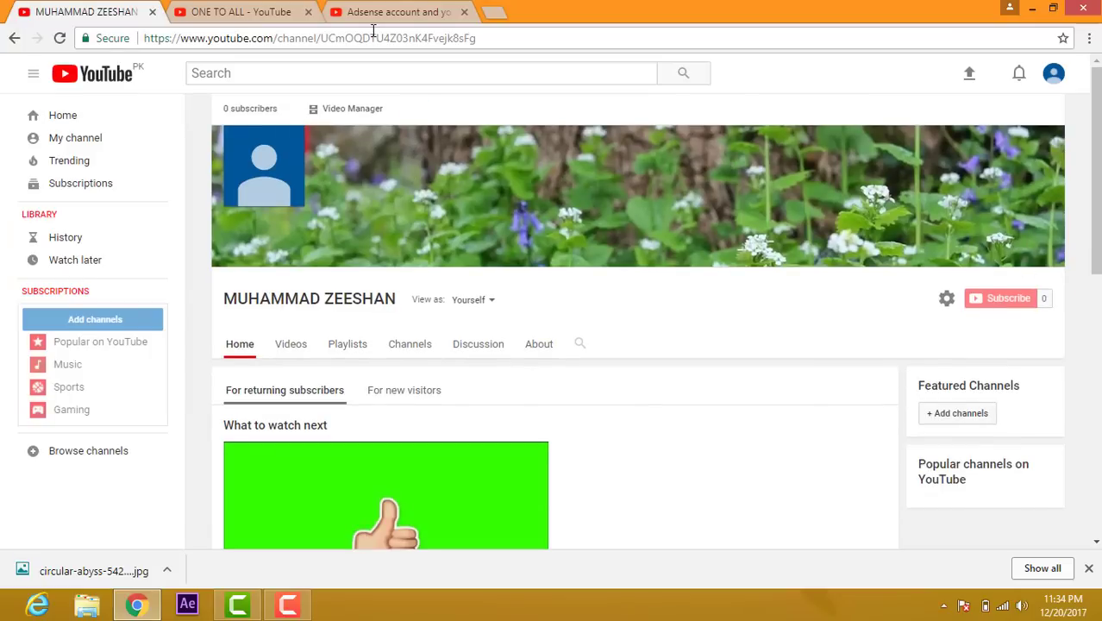
left_click(221, 10)
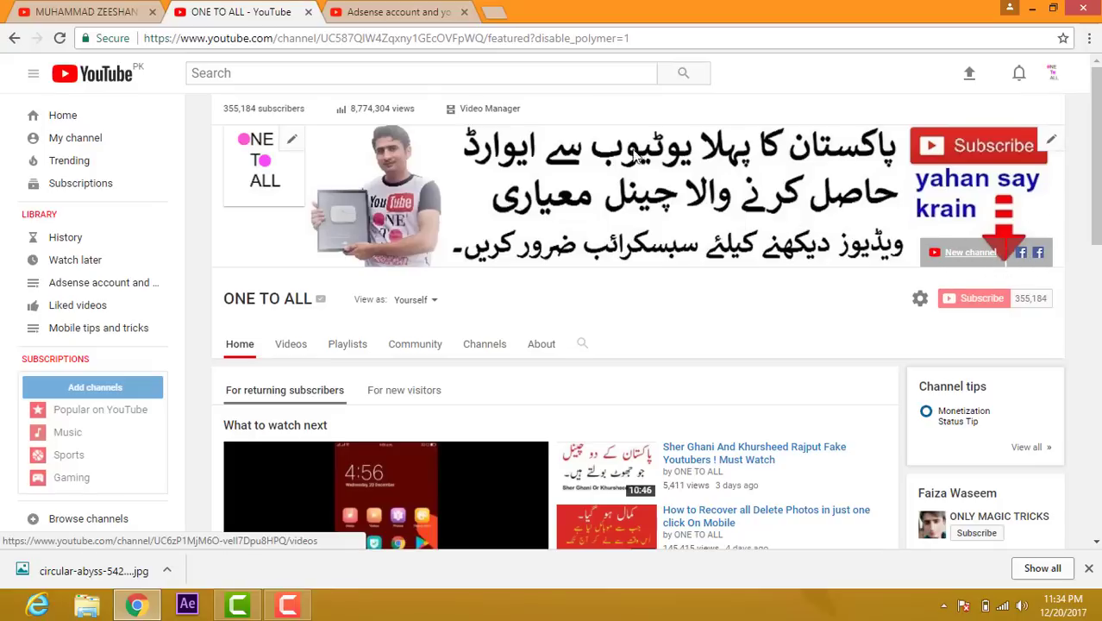
left_click(48, 15)
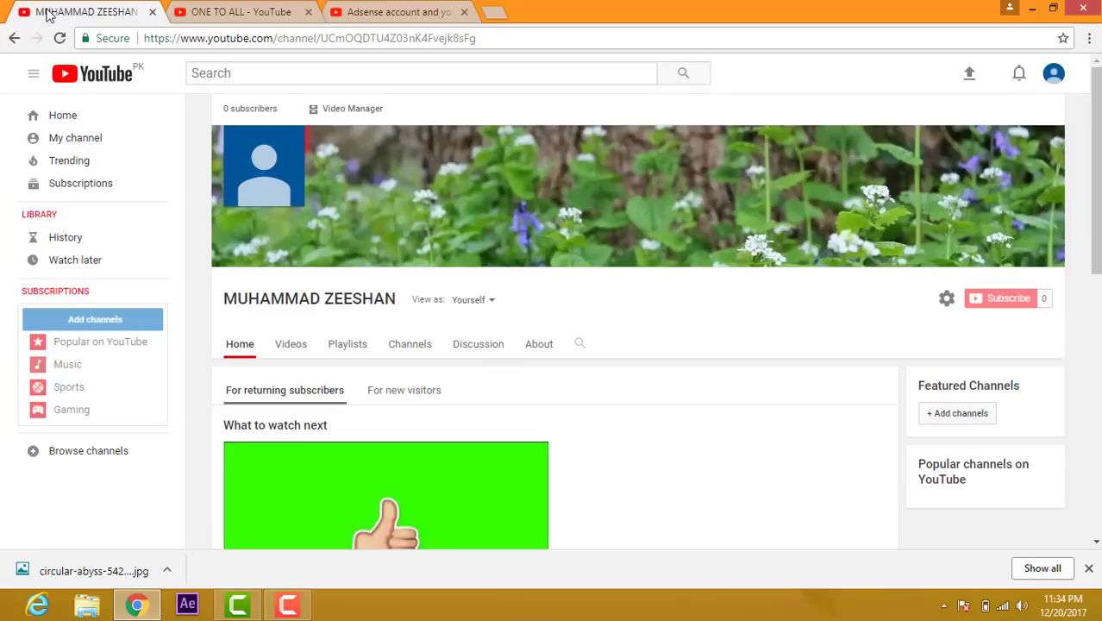
- Open the channel's About section, leaving the country set to None
left_click(540, 343)
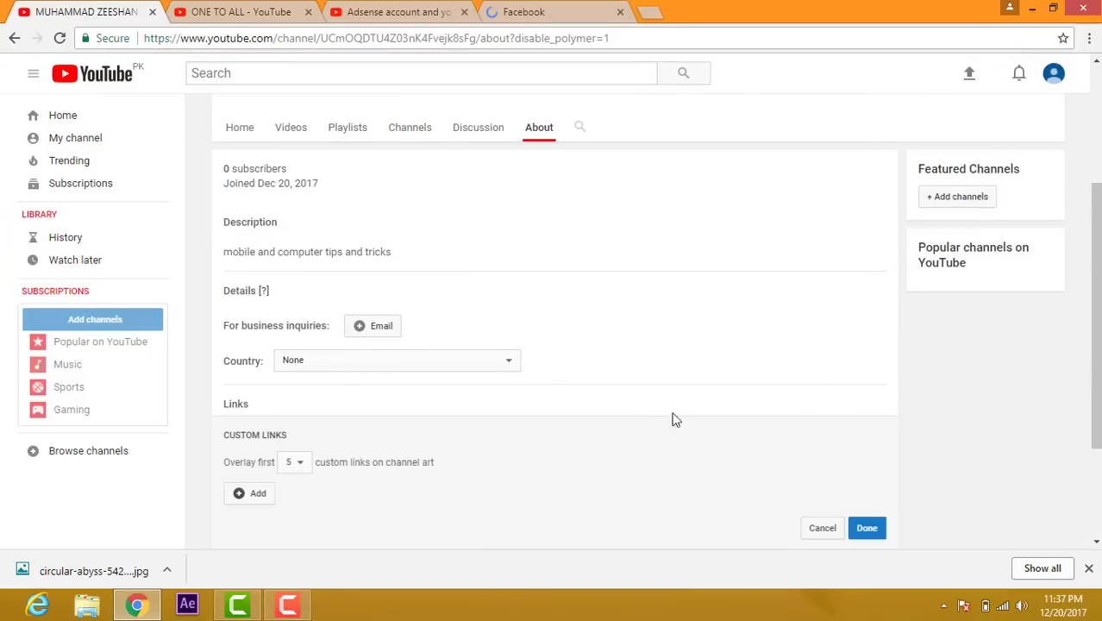
mouse_move(1095, 268)
left_mouse_down()
mouse_move(1093, 162)
mouse_move(1098, 250)
left_mouse_up()
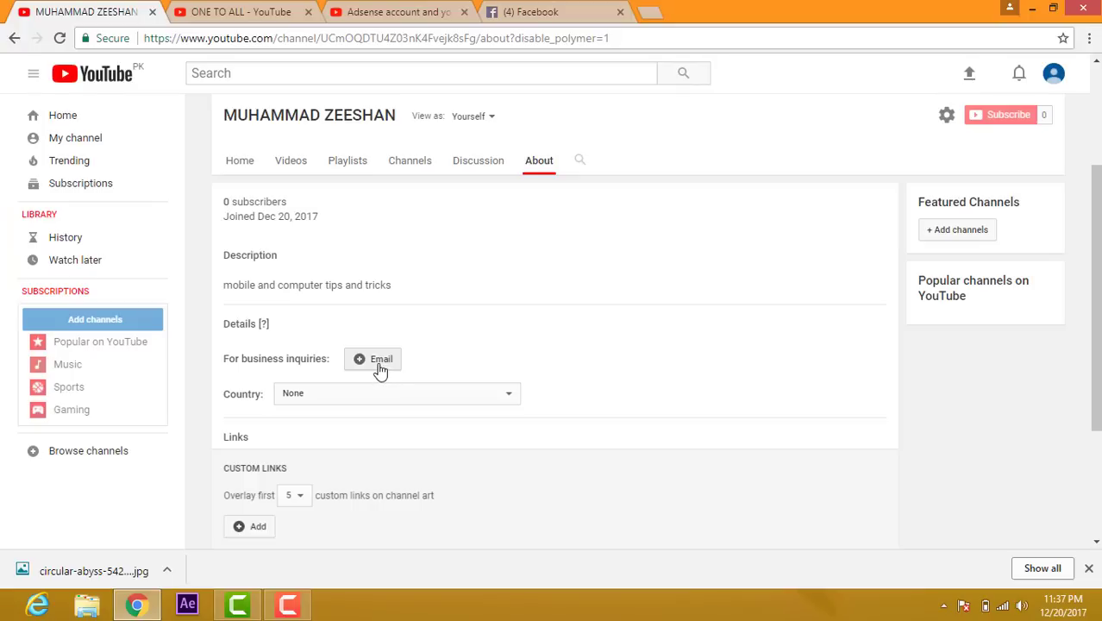
left_click(343, 397)
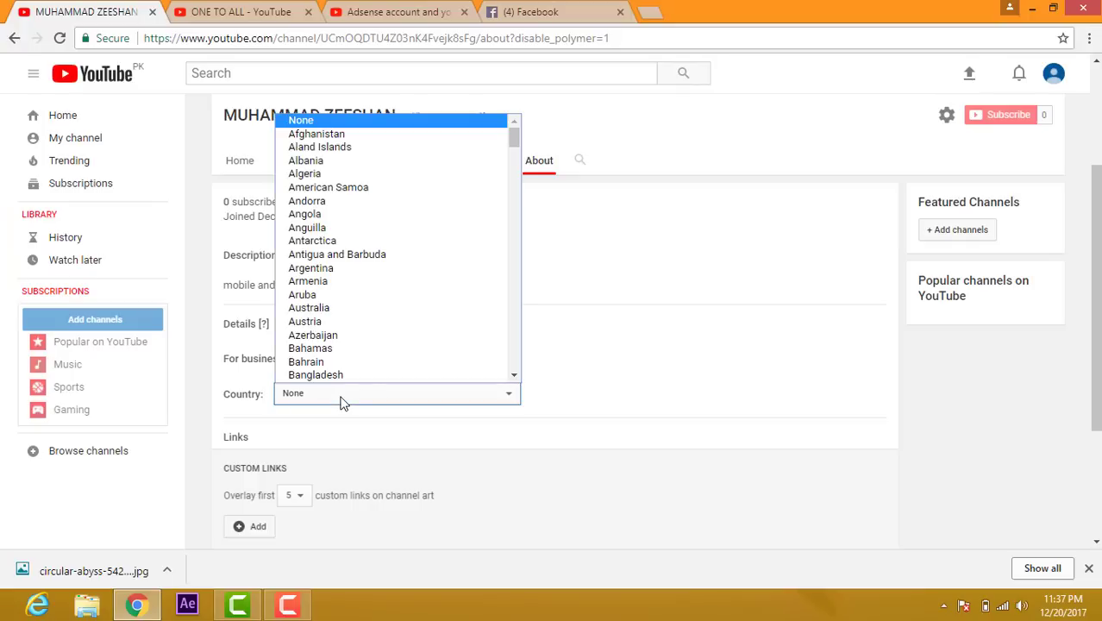
left_click(343, 398)
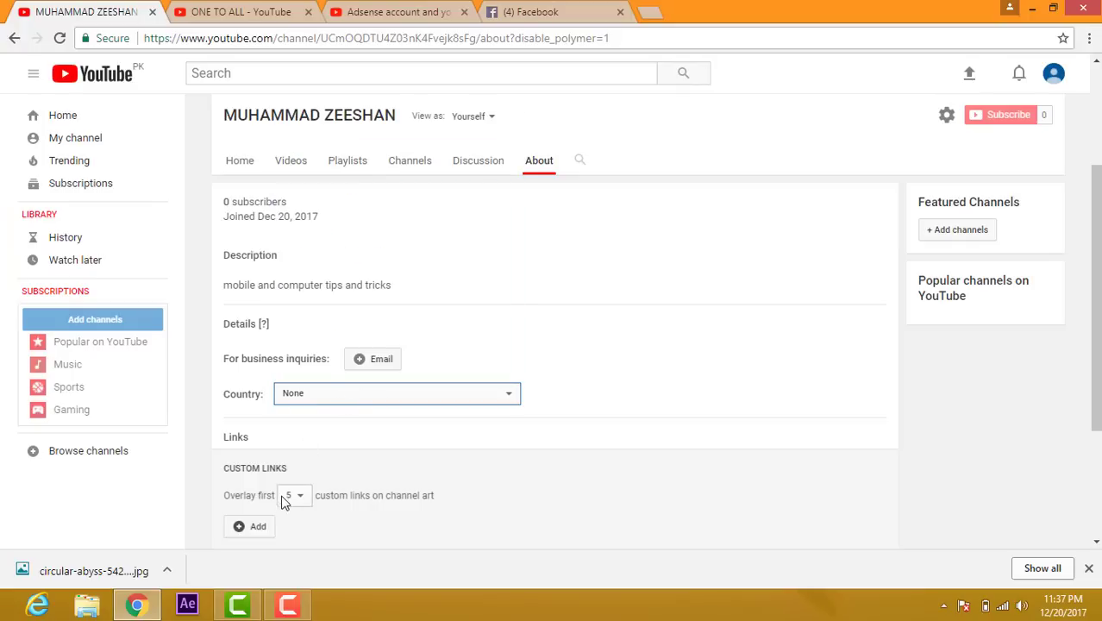
scroll(518, 431, "down", 3)
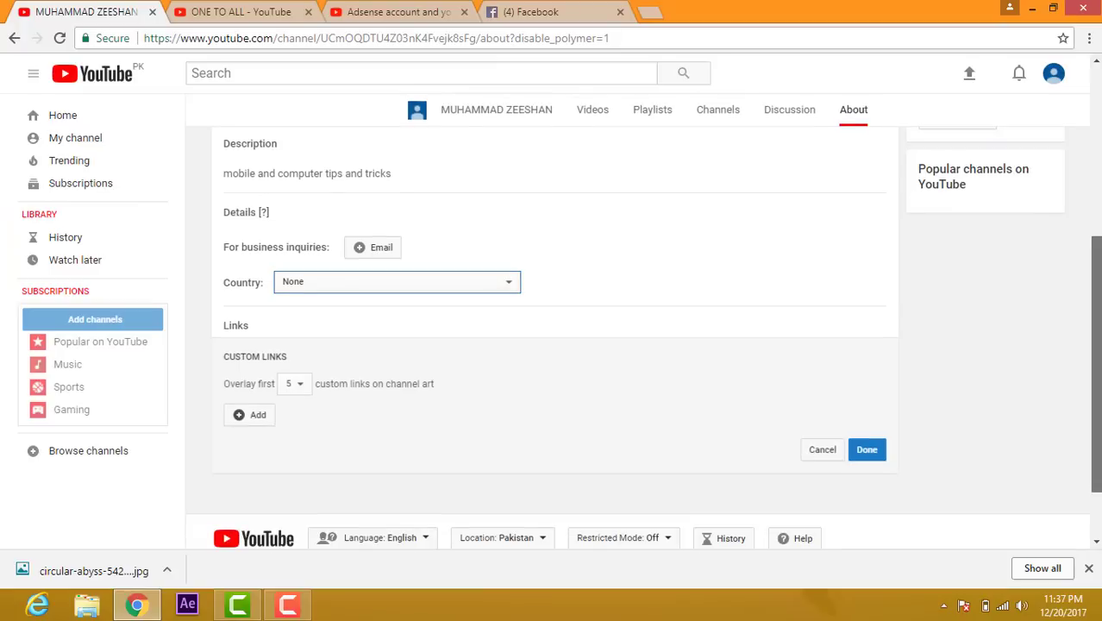
- Add a custom link titled 'facebook page' and move to its URL field
left_click(259, 420)
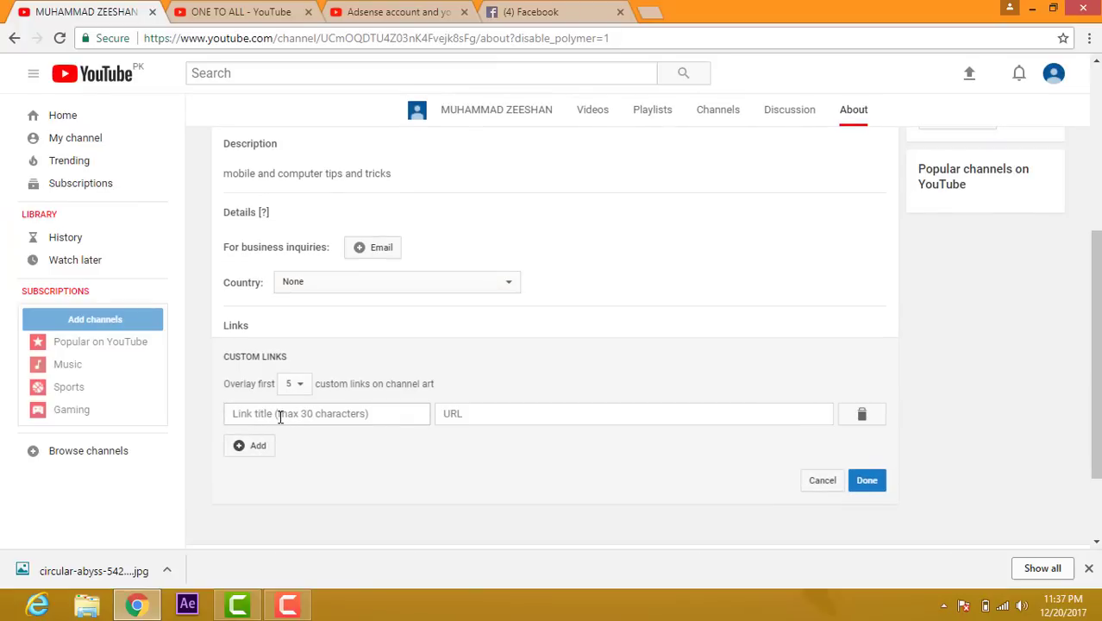
left_click(279, 415)
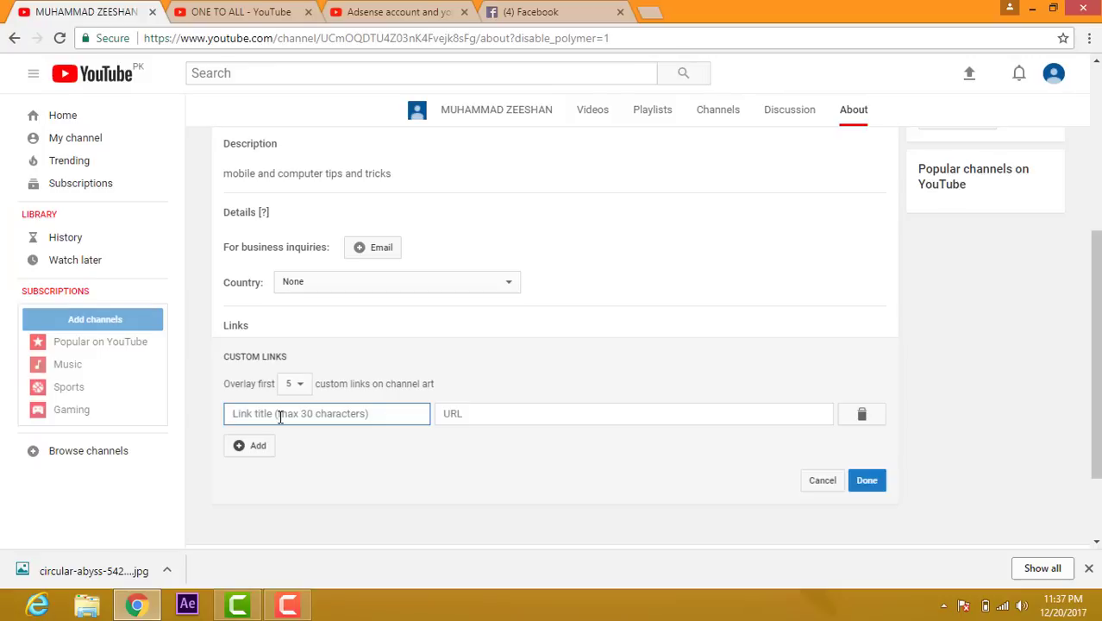
type("facebook")
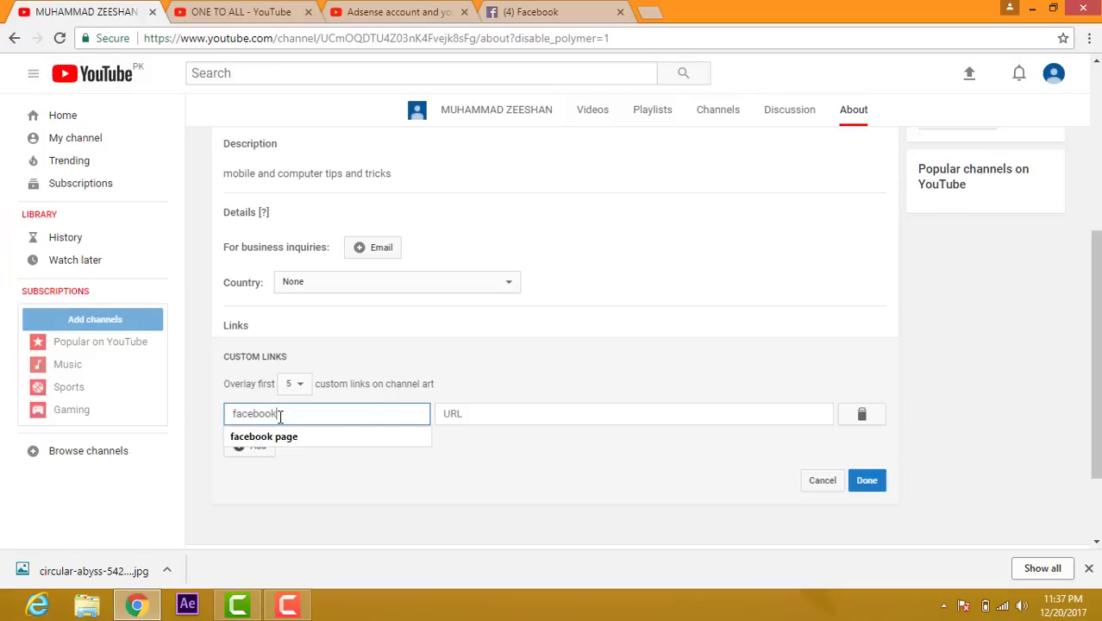
type(" p")
key("BackSpace")
key("BackSpace")
left_click(469, 423)
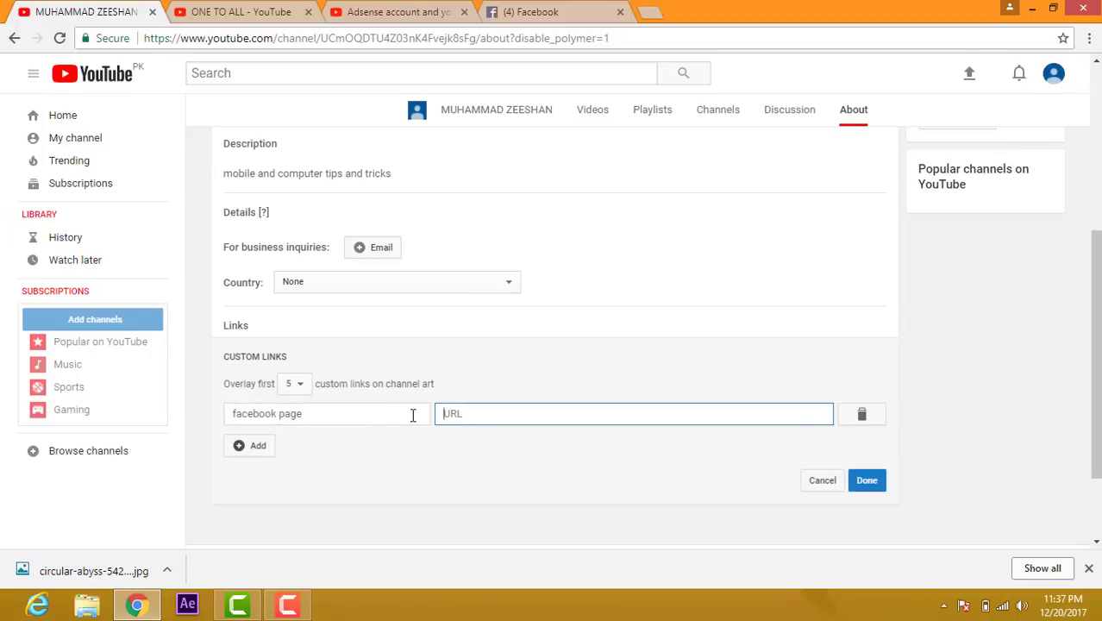
- Open the user's Facebook page from the Facebook account menu
left_click(527, 12)
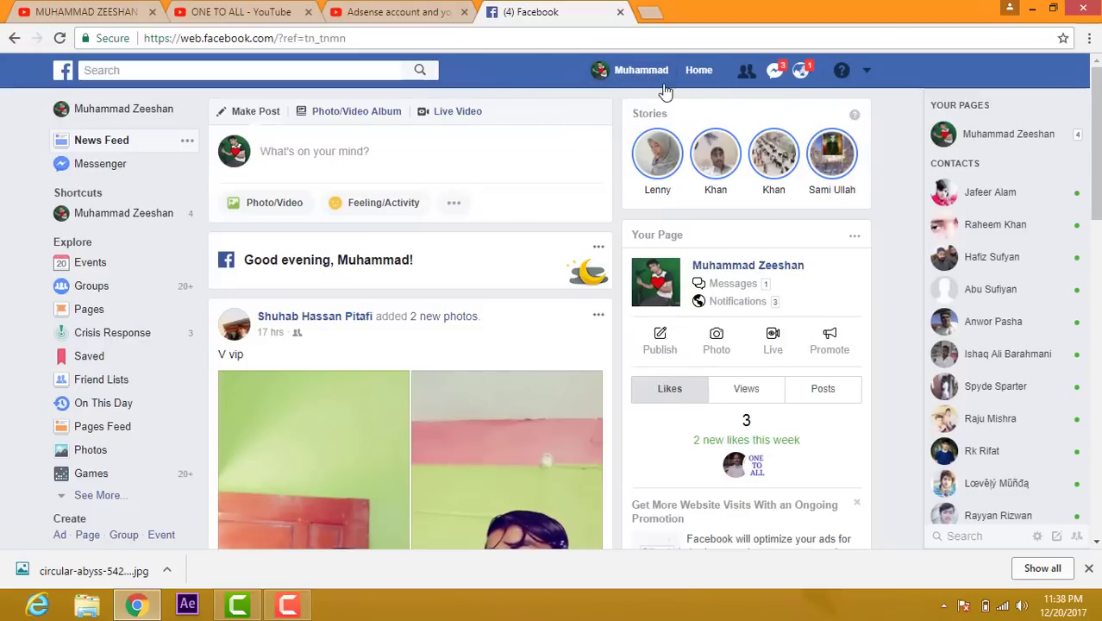
left_click(866, 71)
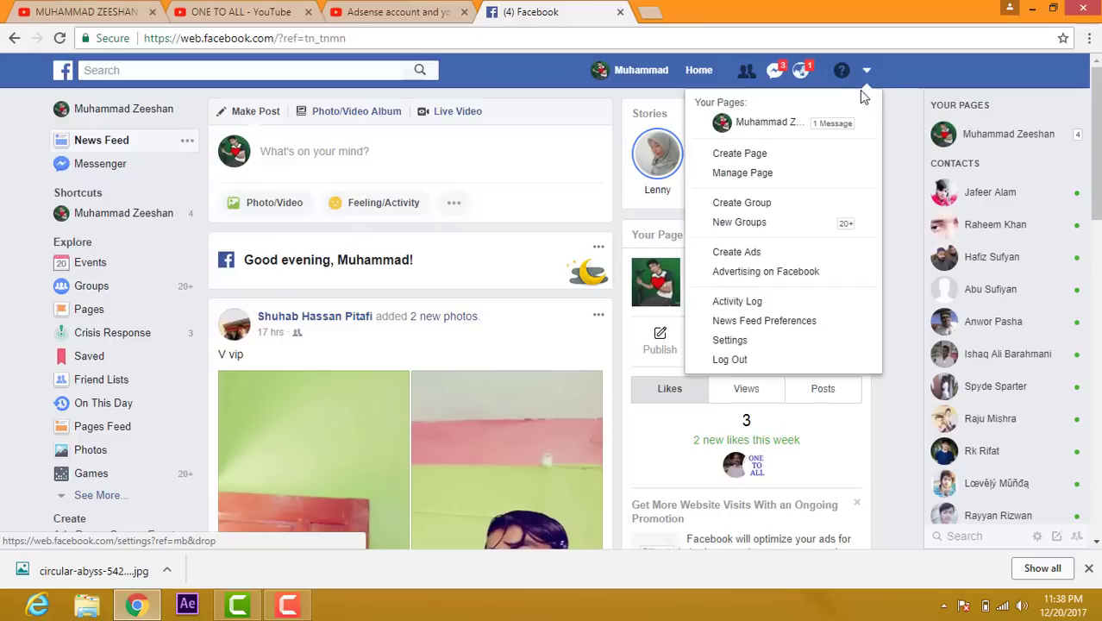
left_click(801, 131)
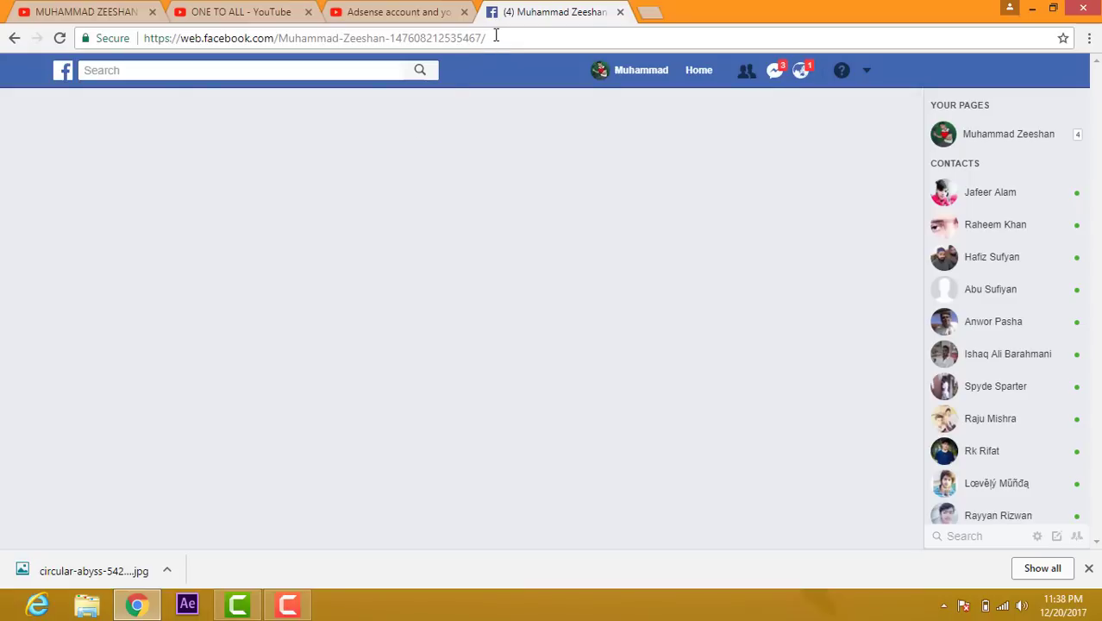
left_click(866, 68)
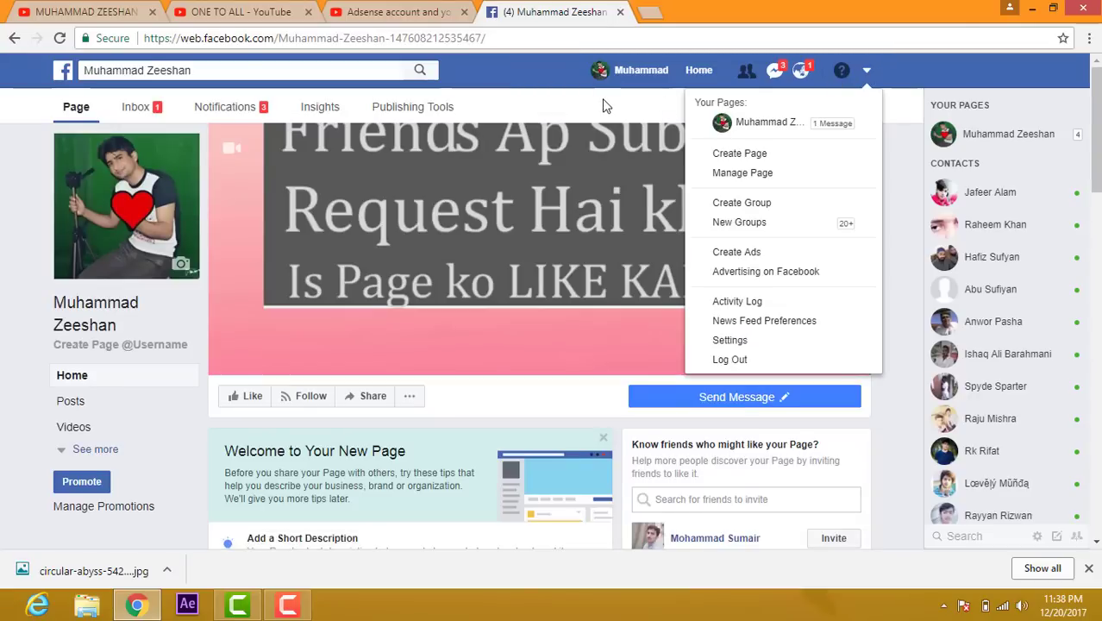
left_click(603, 103)
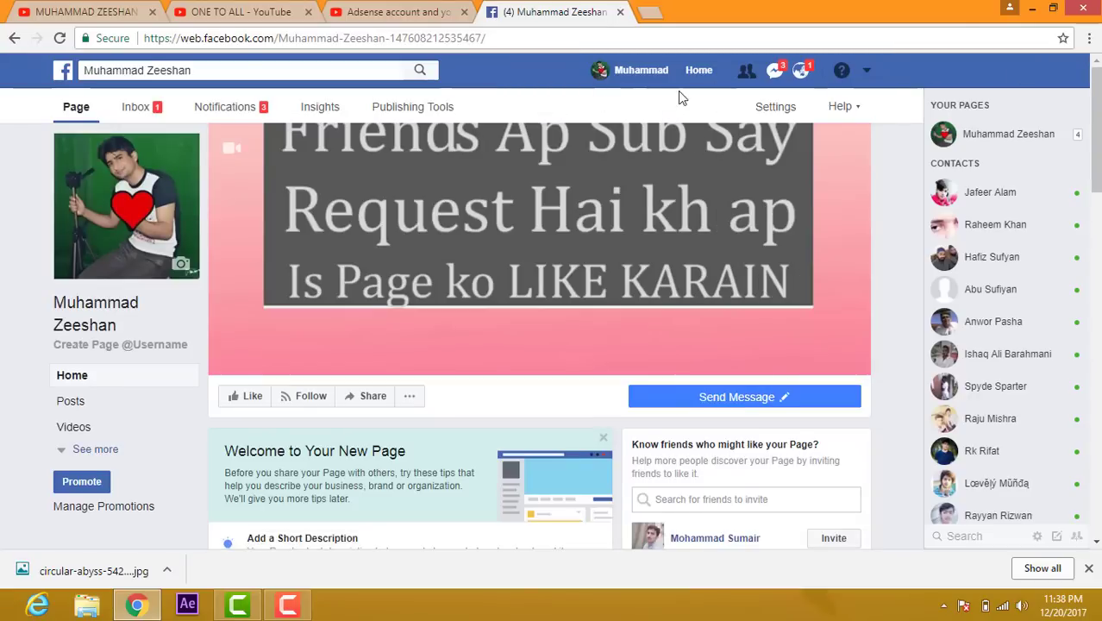
- Copy the Facebook page's web address and return to the YouTube About tab
left_click(500, 38)
key("ctrl+c")
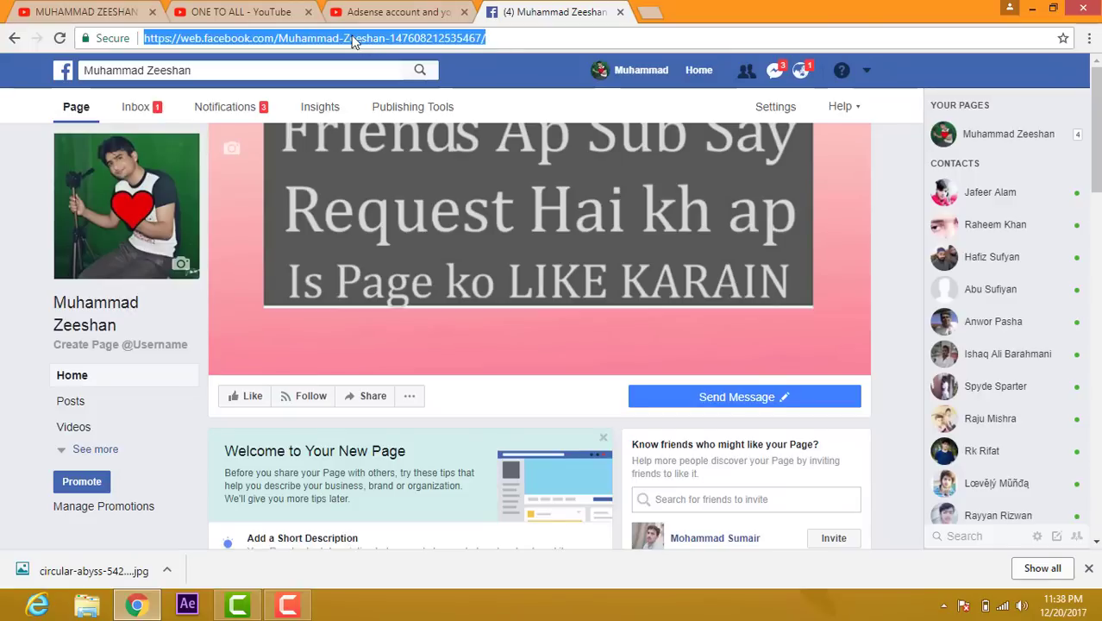
right_click(352, 40)
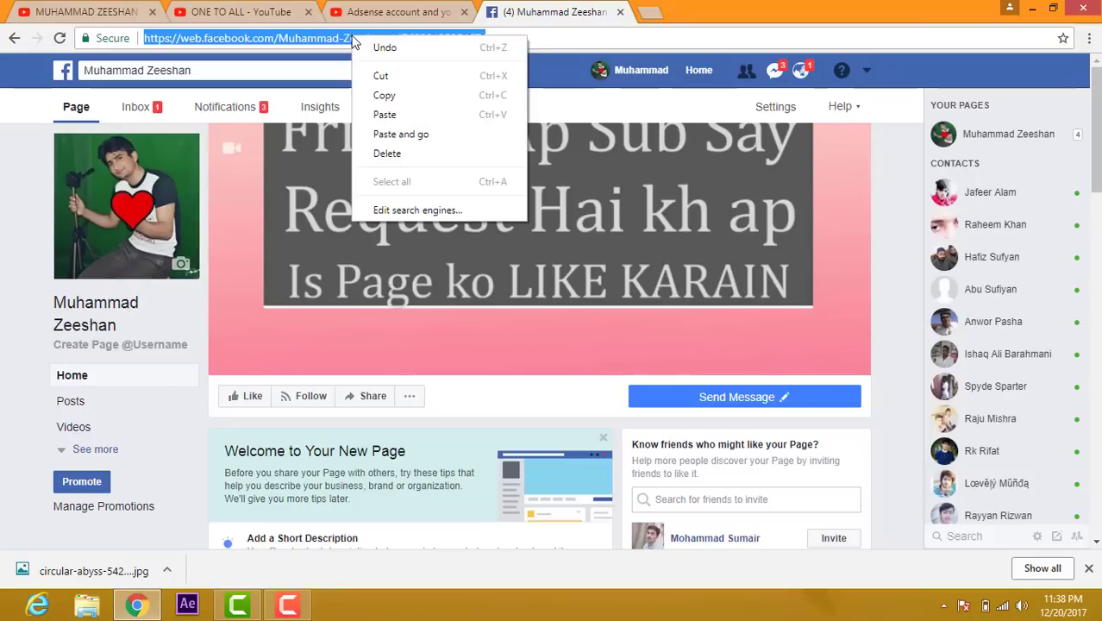
left_click(384, 95)
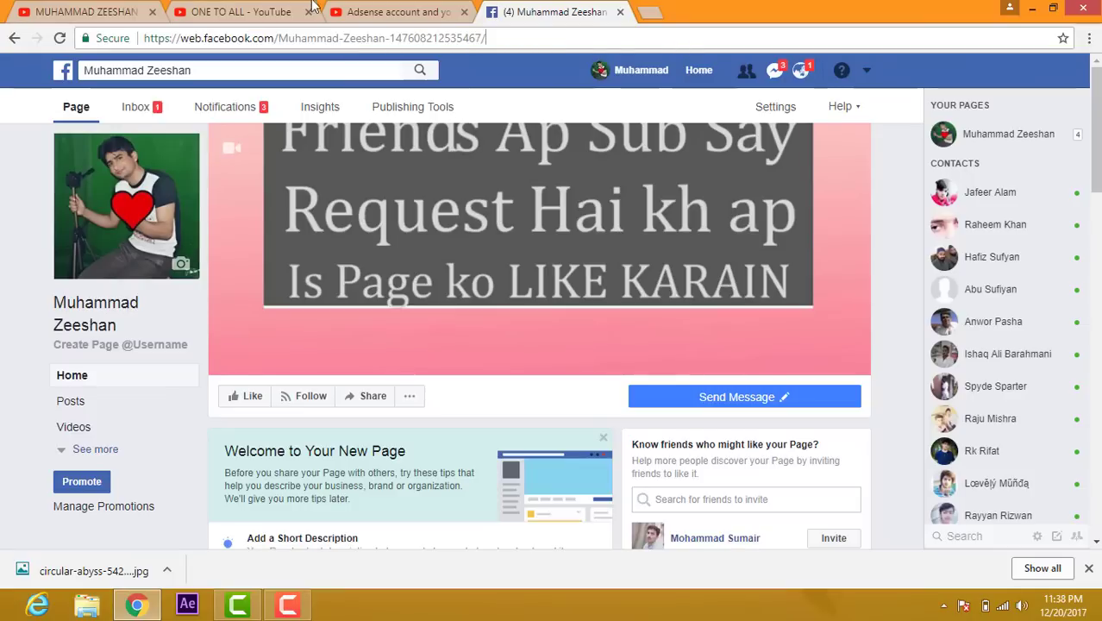
left_click(127, 13)
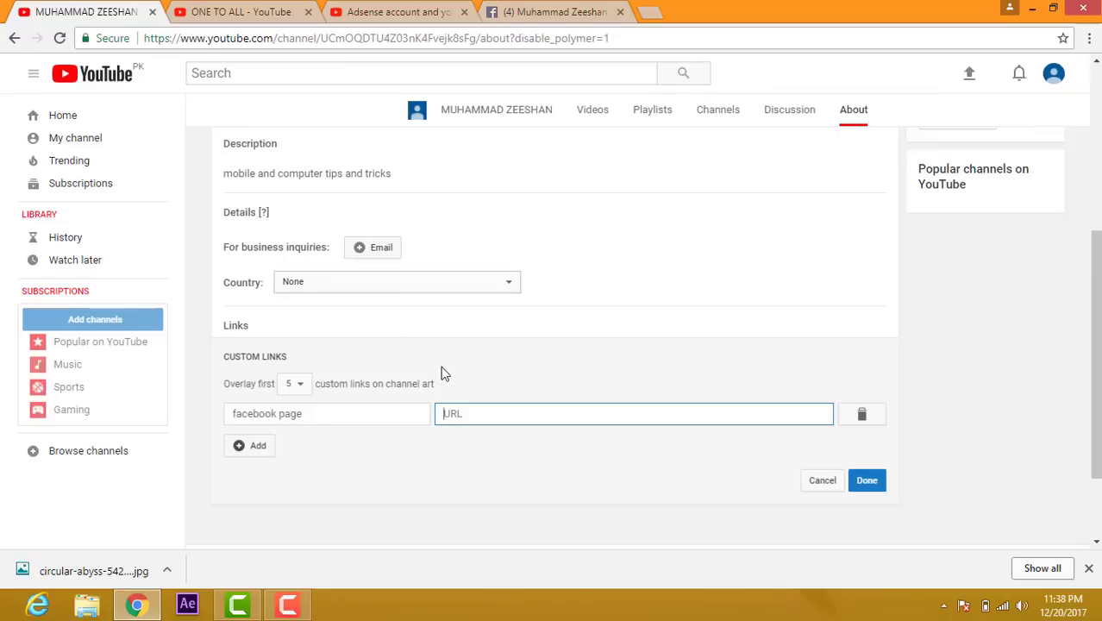
- Paste the Facebook page address as the custom link URL and save
left_click(507, 416)
key("ctrl+v")
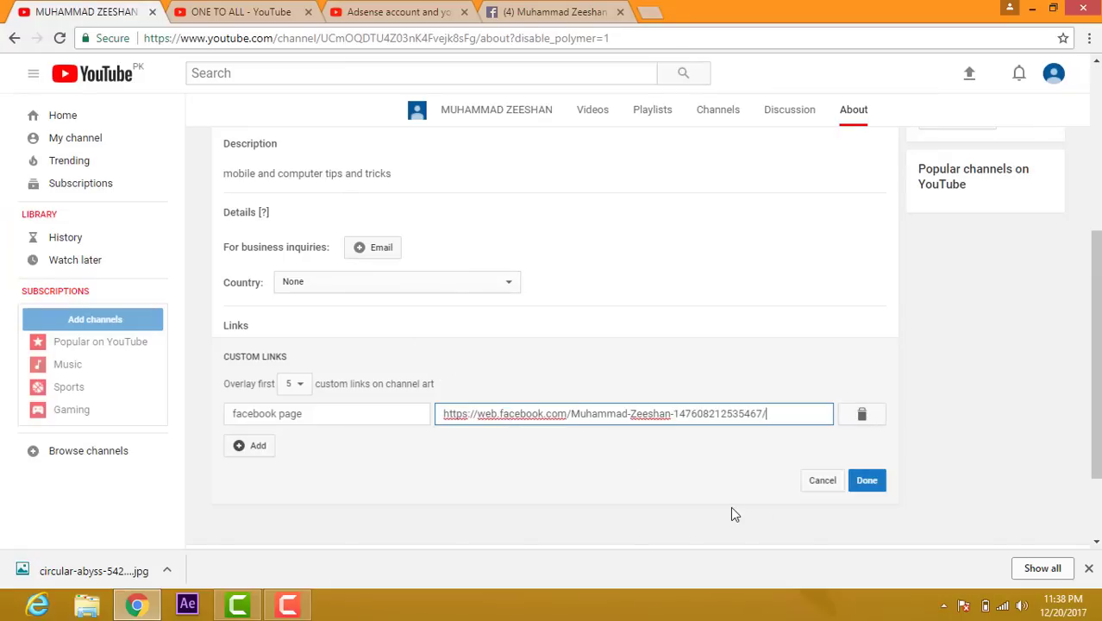
left_click(860, 491)
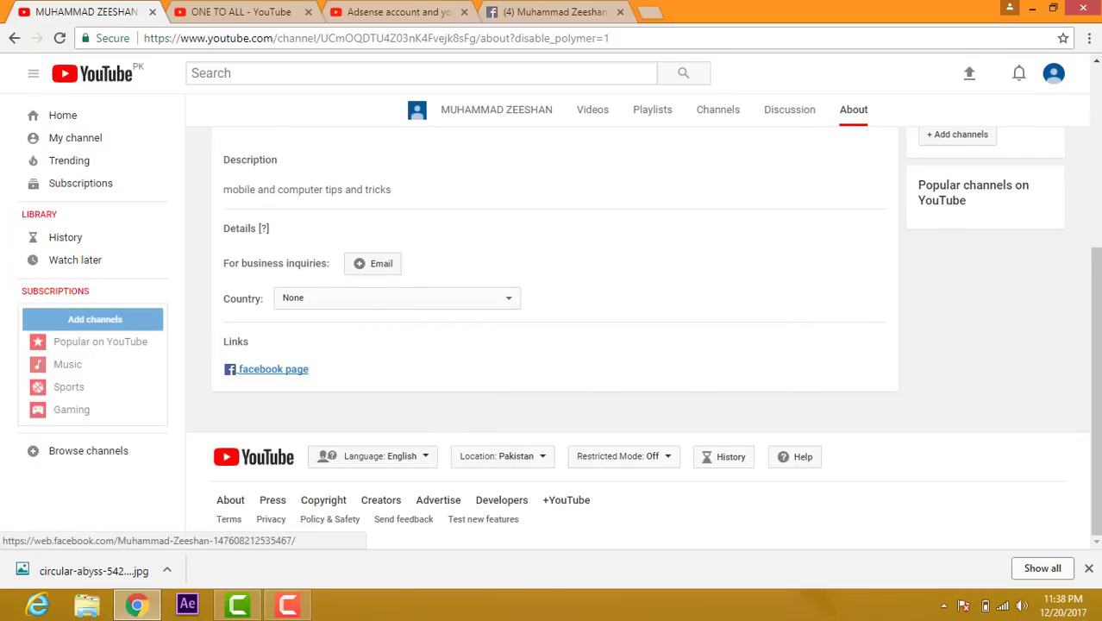
- Test the 'facebook page' link on the channel banner
left_click_drag(1096, 297, 1097, 234)
scroll(982, 210, "up", 3)
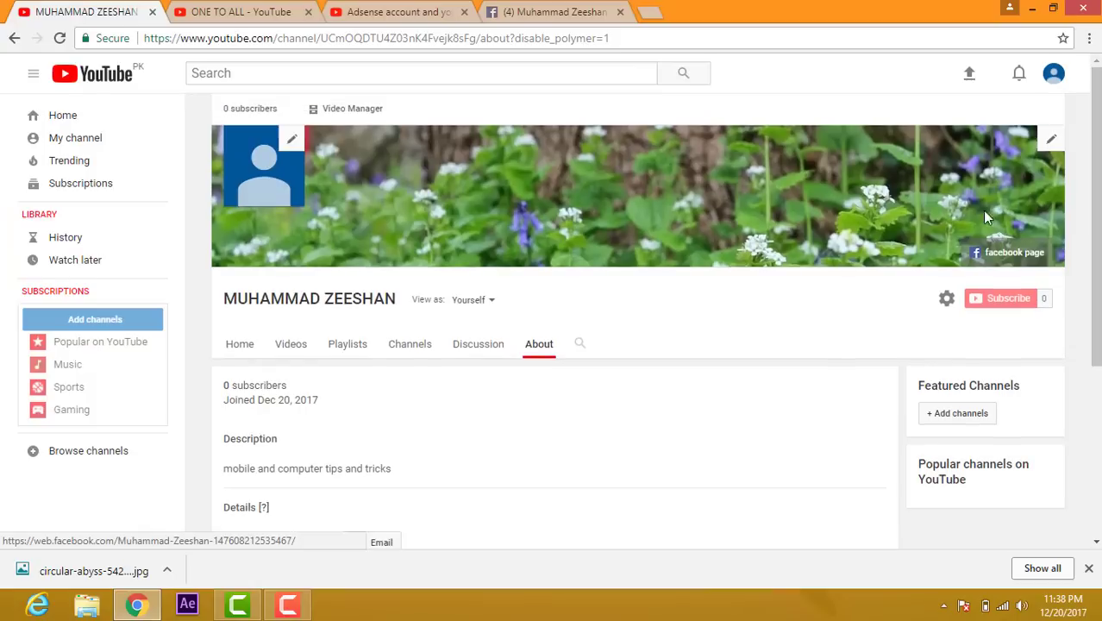
left_click(1014, 255)
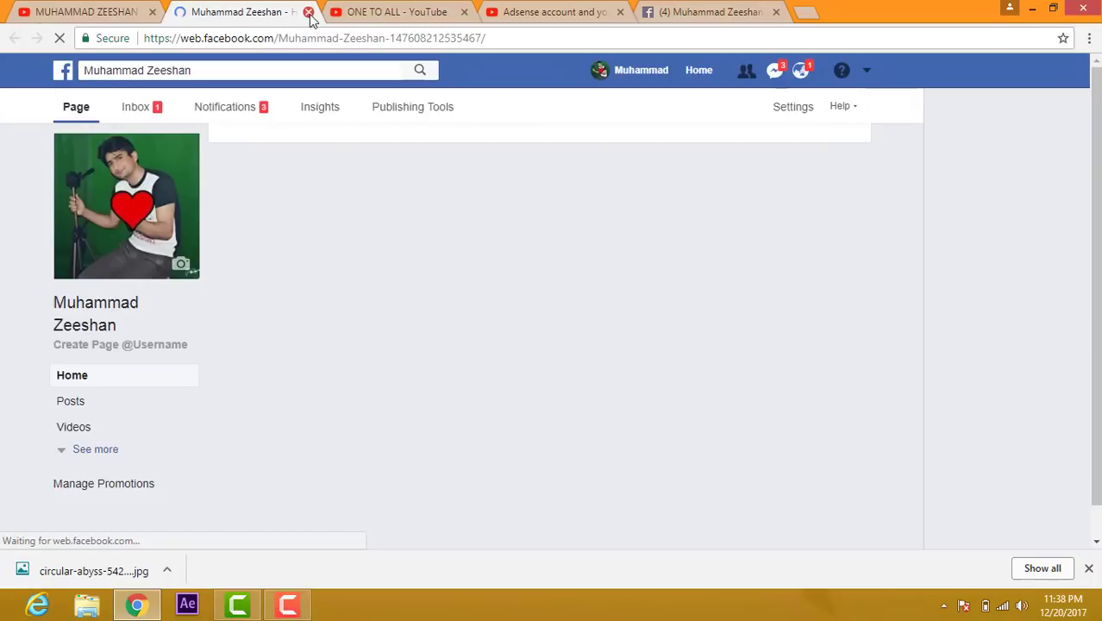
- Close the Facebook test tab and revisit the Links section on the channel's About page
left_click(308, 13)
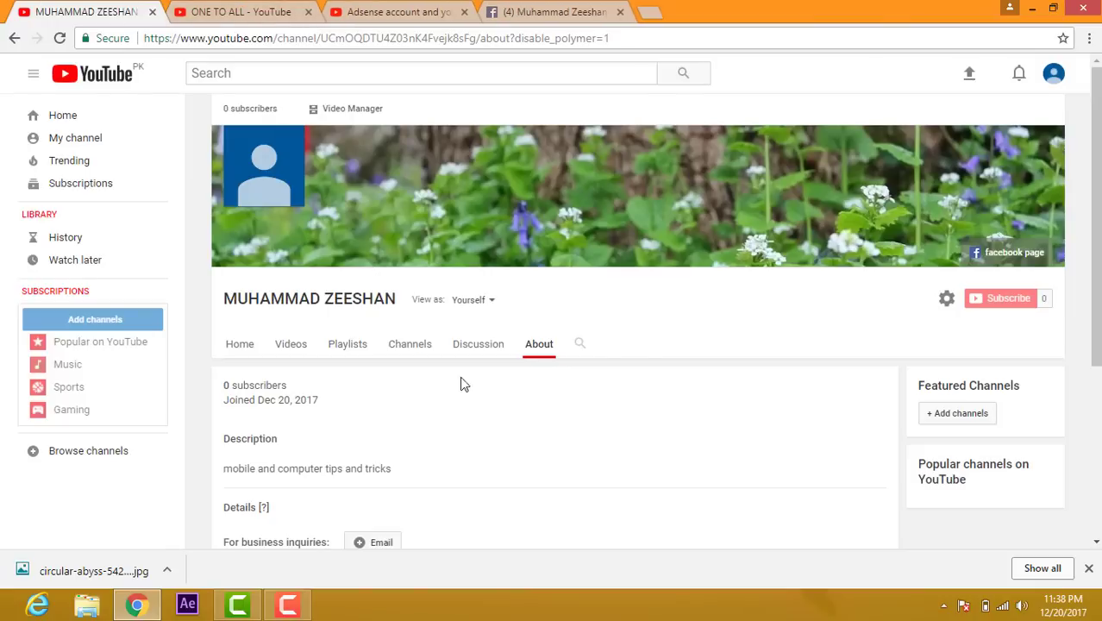
scroll(397, 467, "down", 3)
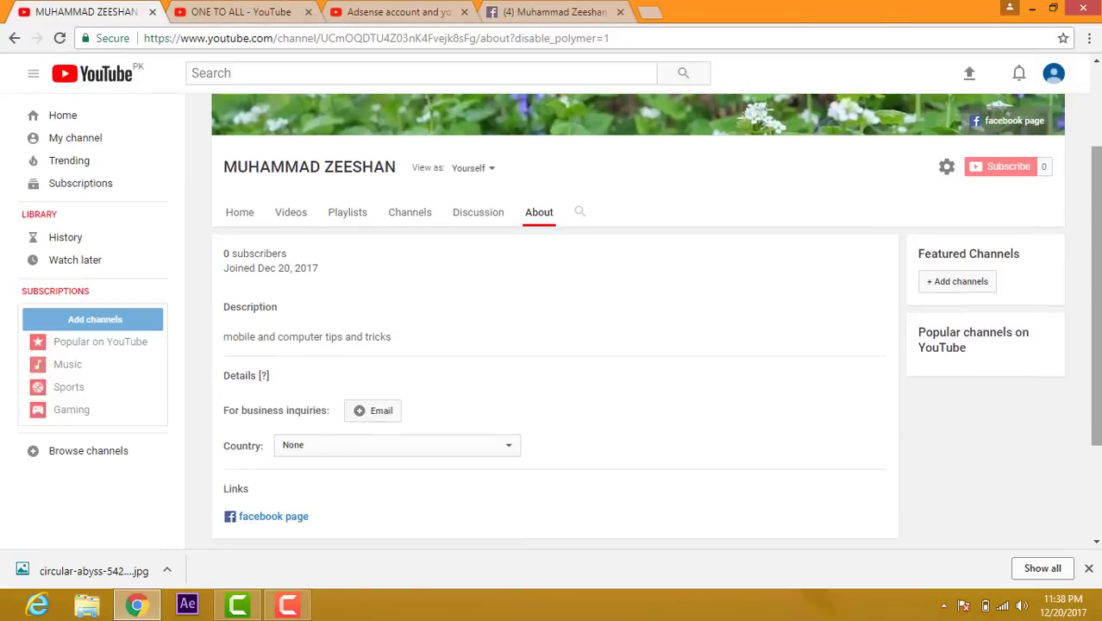
scroll(320, 446, "down", 2)
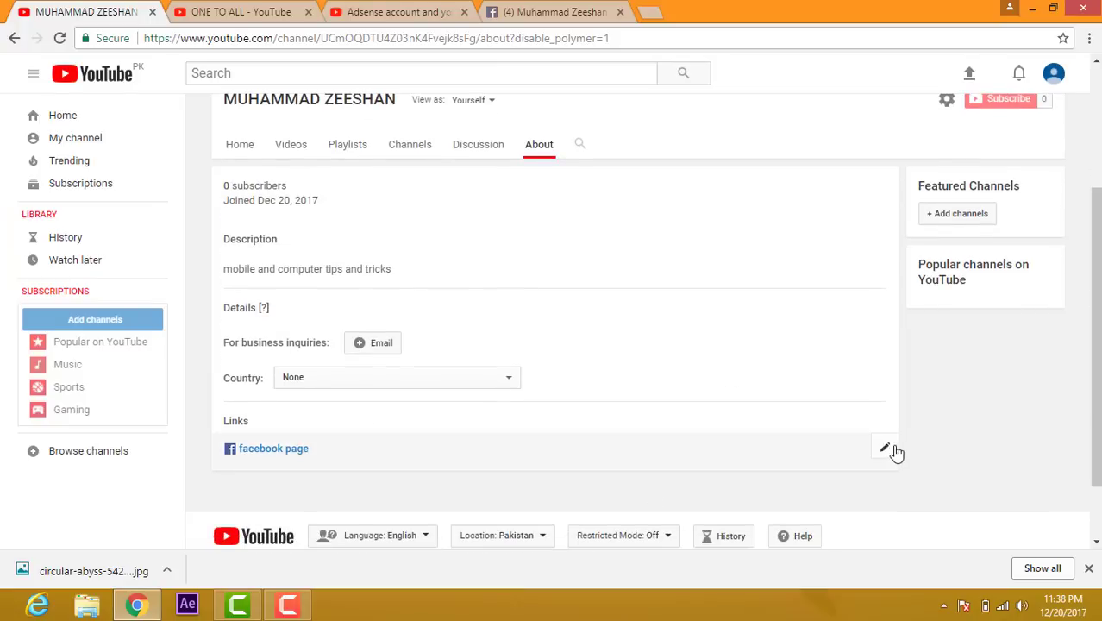
left_click(885, 449)
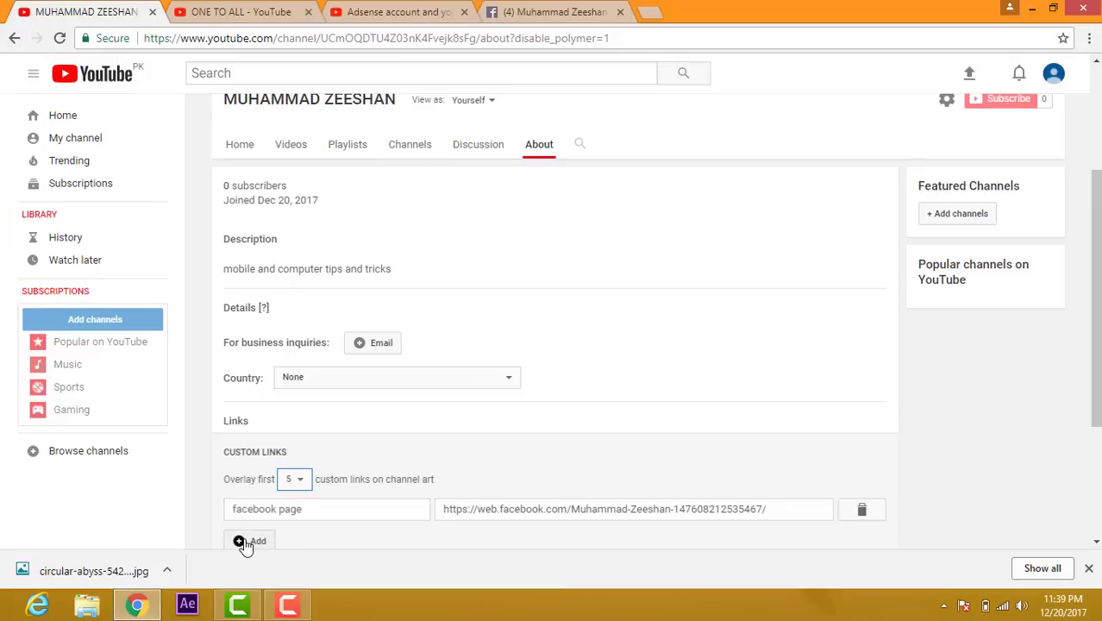
left_click(1097, 121)
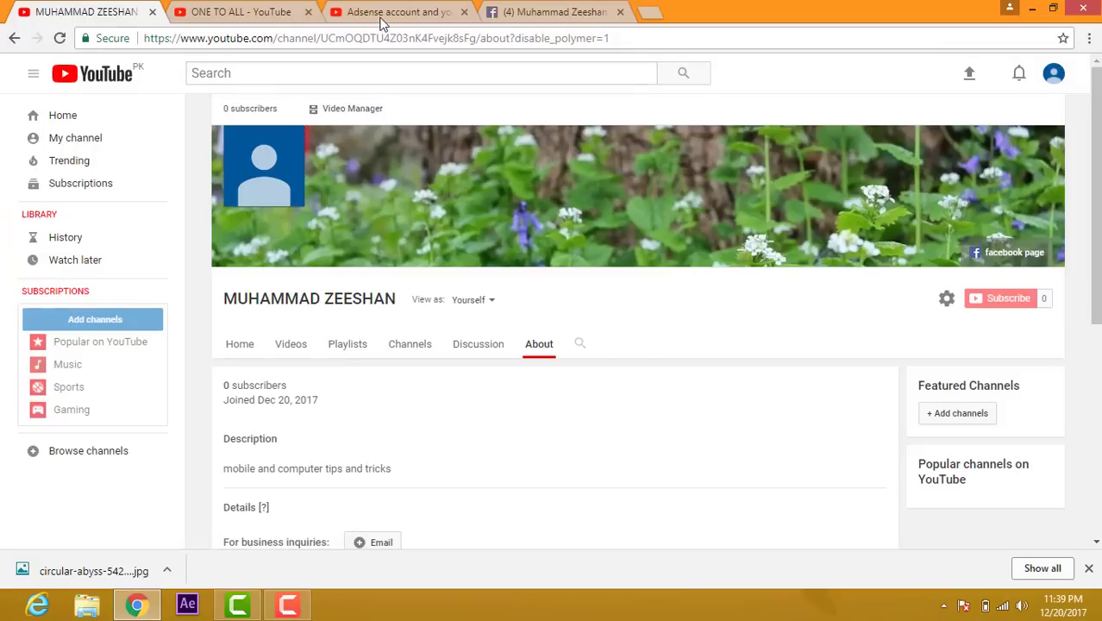
- Glance at the Adsense tab, then show the ONE TO ALL channel's Playlists tab
left_click(288, 12)
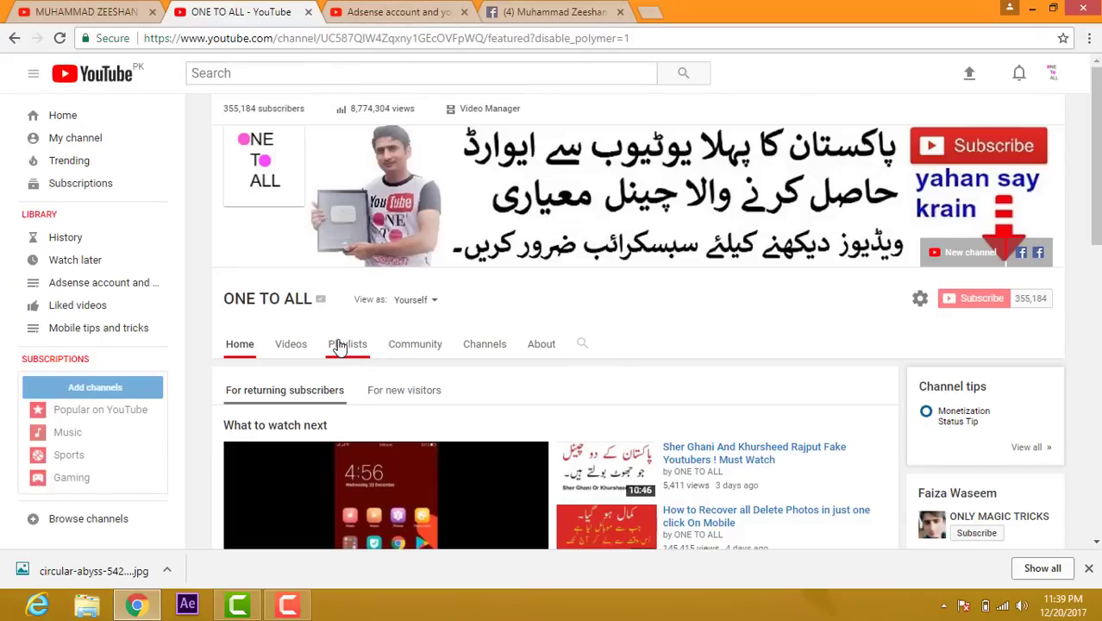
left_click(387, 11)
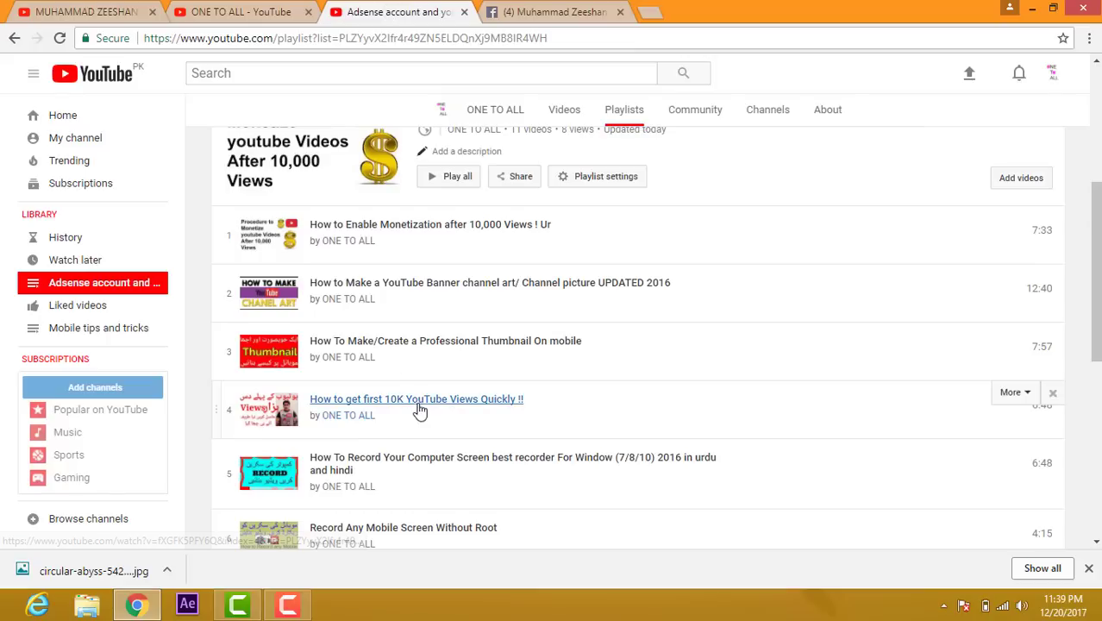
left_click(237, 11)
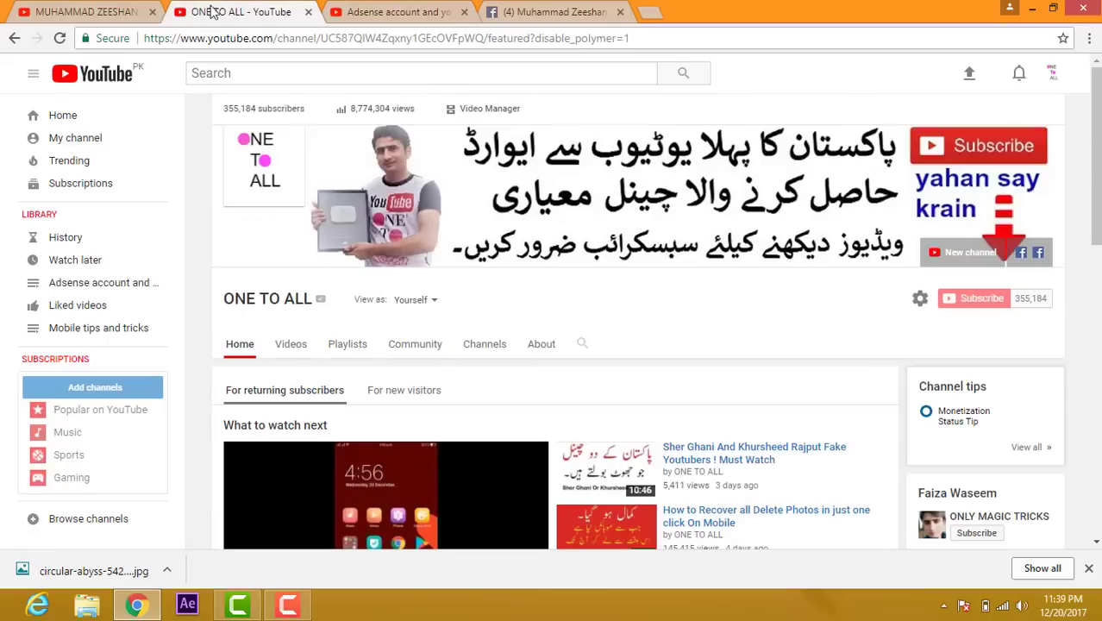
left_click(357, 346)
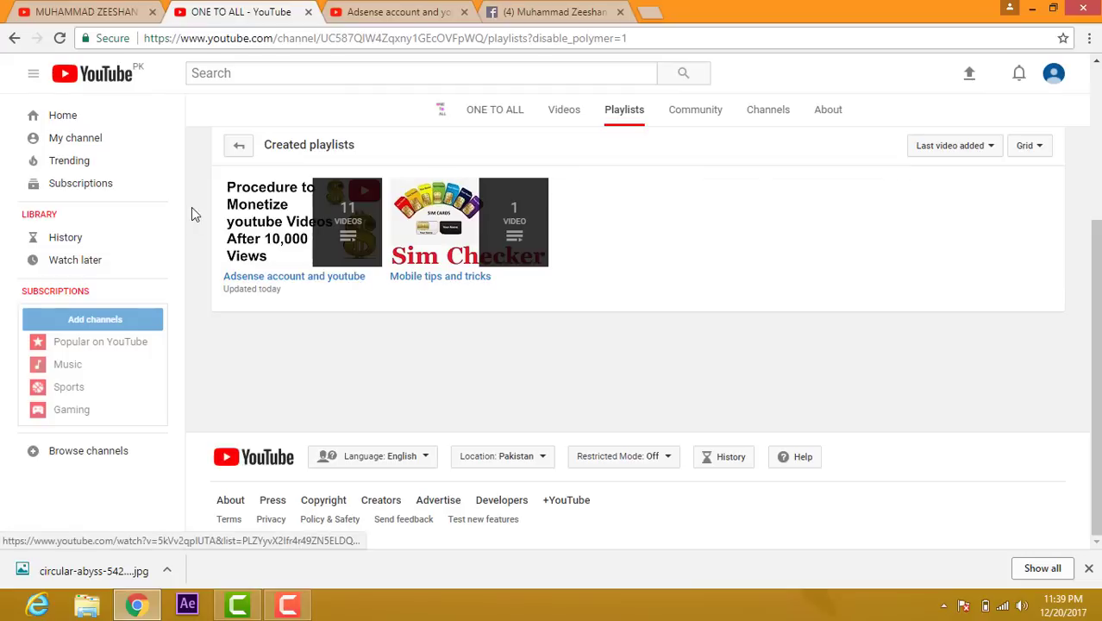
- Open the 'Adsense account and youtube' playlist and browse its 11 videos
left_click(281, 281)
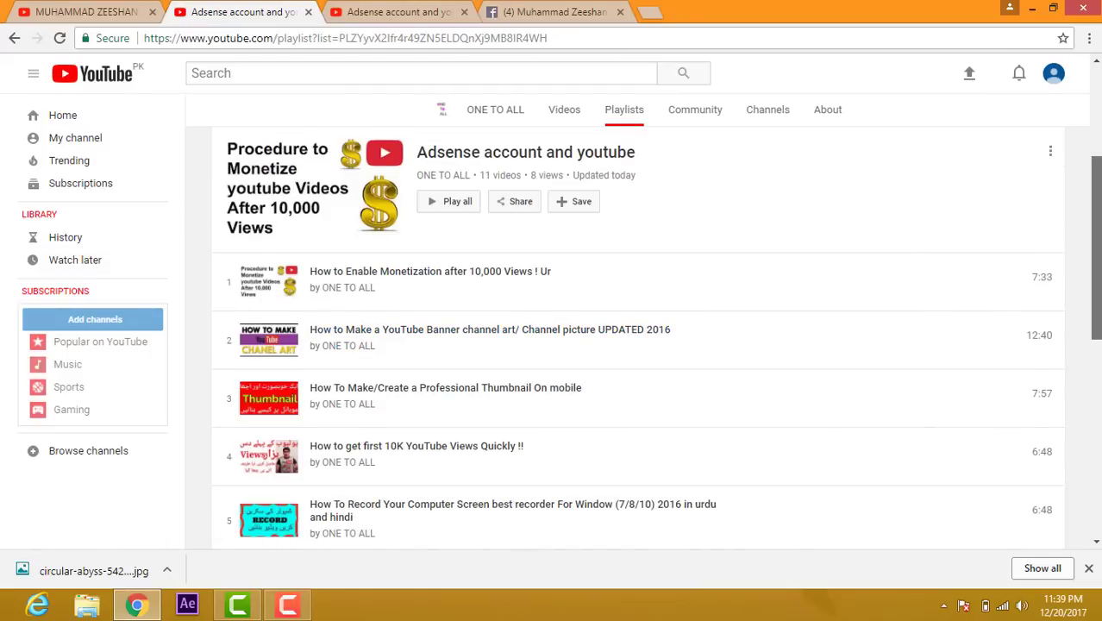
left_click_drag(1095, 250, 1088, 193)
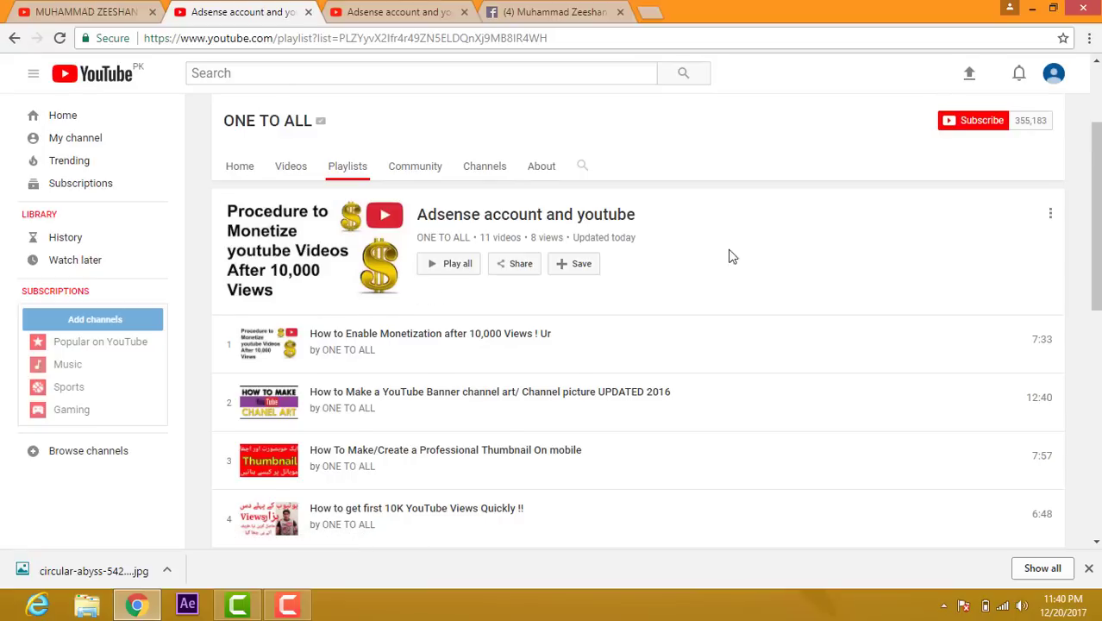
scroll(730, 253, "down", 1)
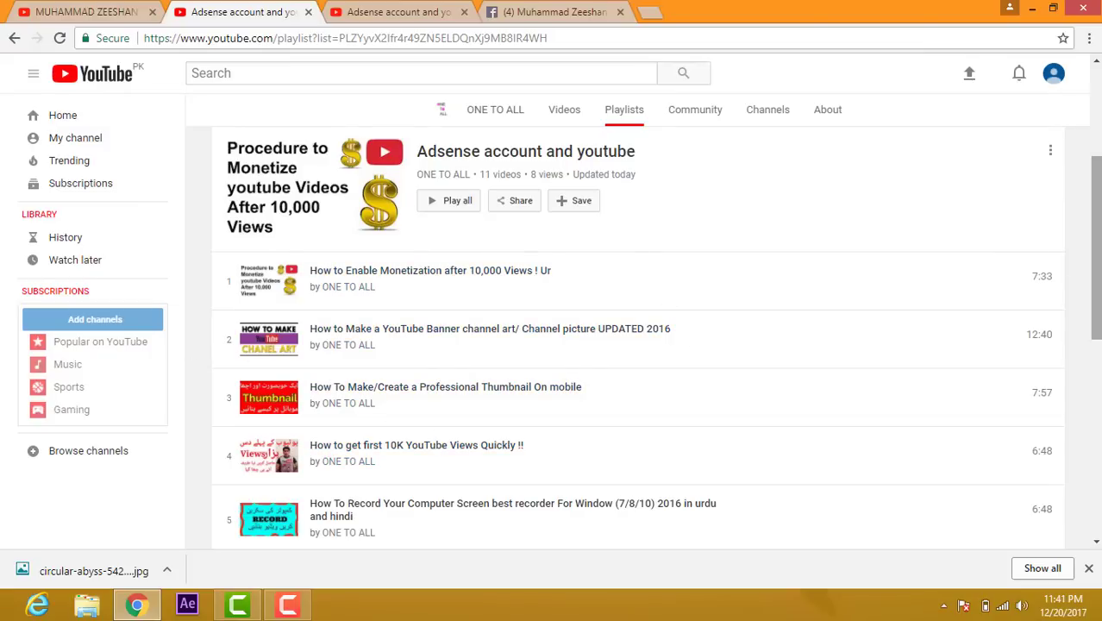
scroll(828, 310, "down", 2)
scroll(840, 310, "up", 2)
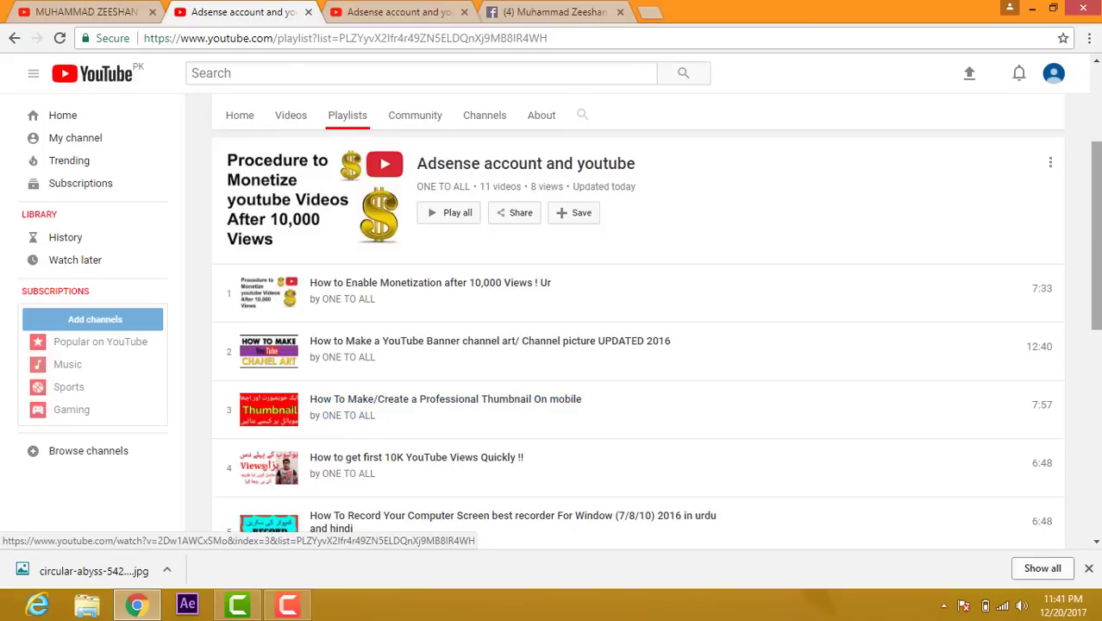
scroll(522, 392, "down", 1)
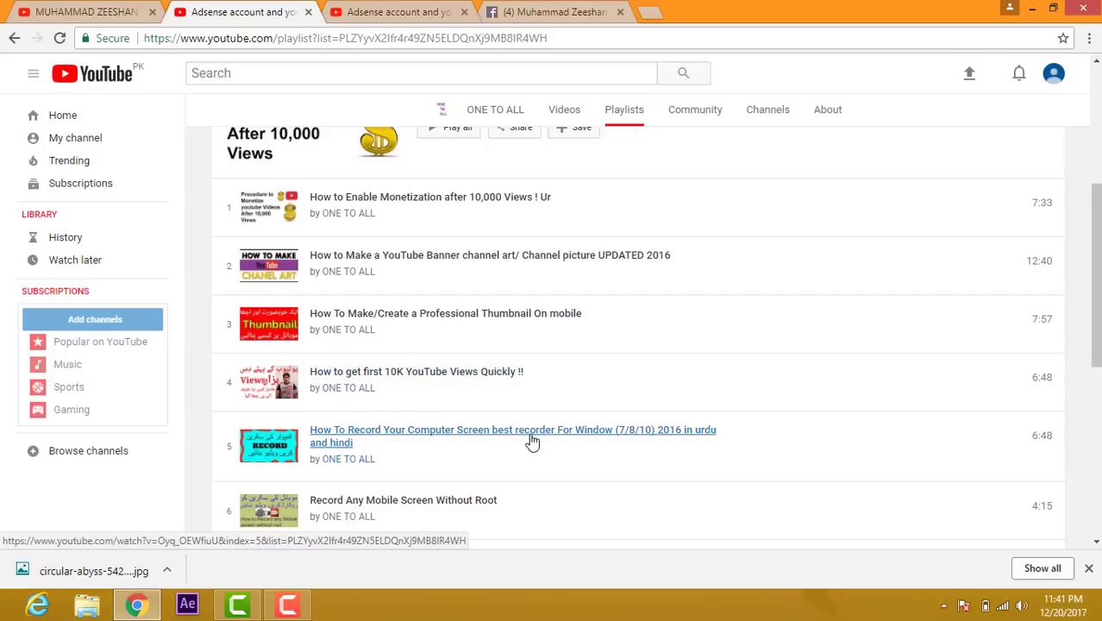
scroll(570, 347, "down", 2)
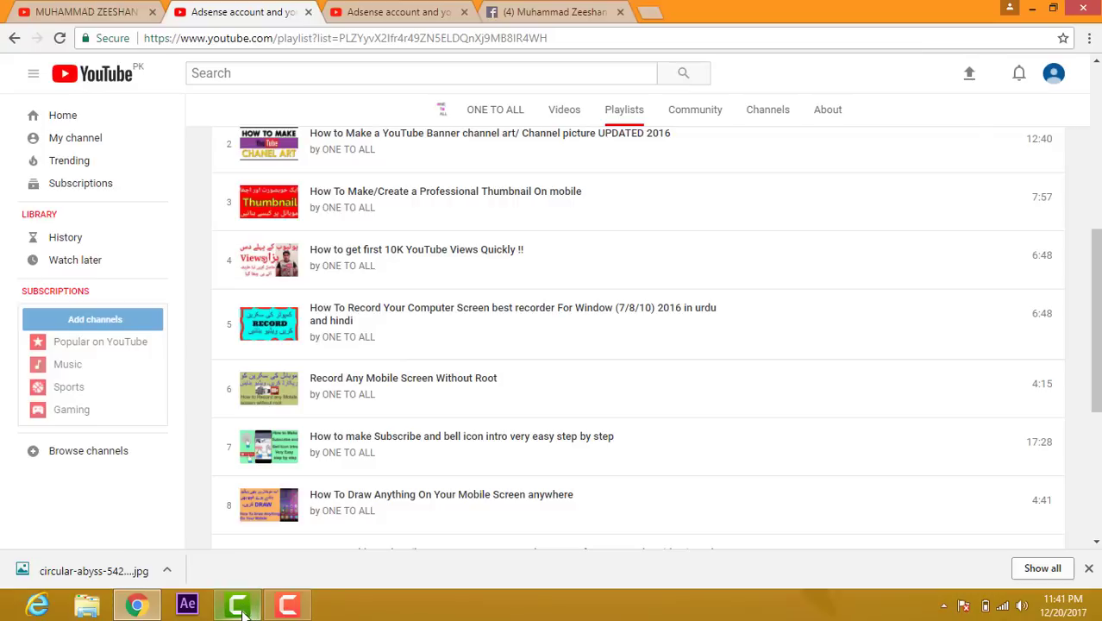
mouse_move(244, 611)
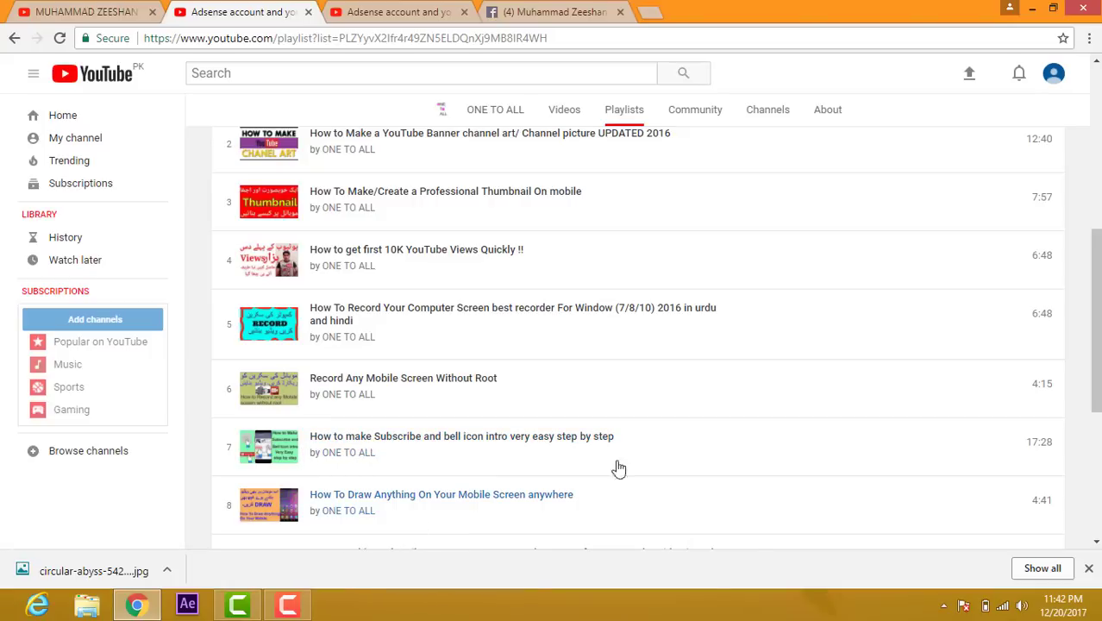
scroll(637, 336, "down", 3)
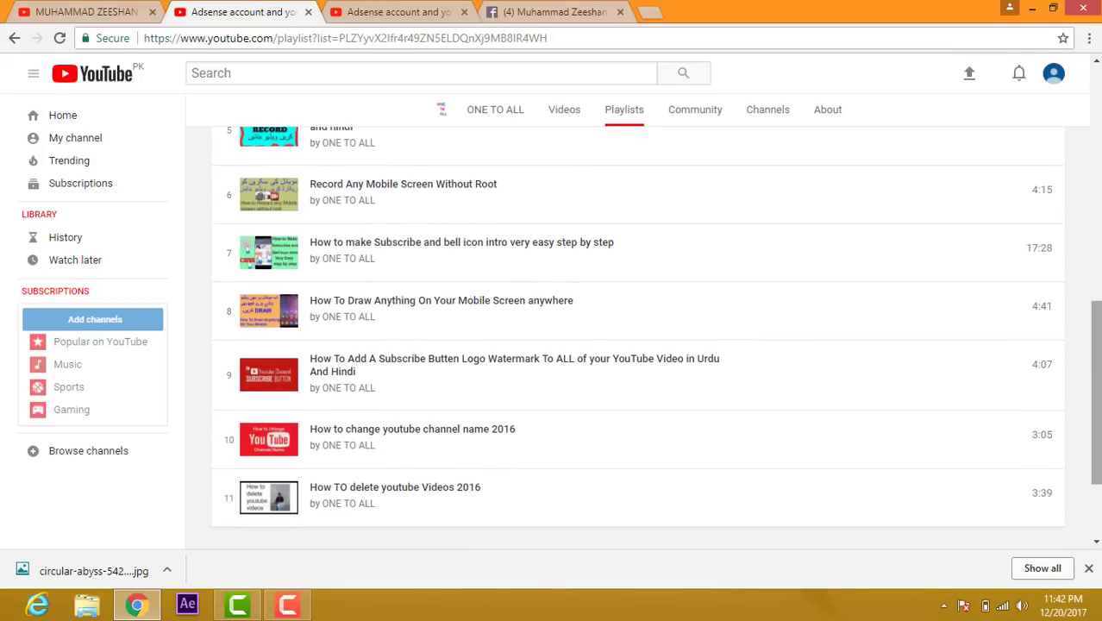
scroll(646, 128, "up", 8)
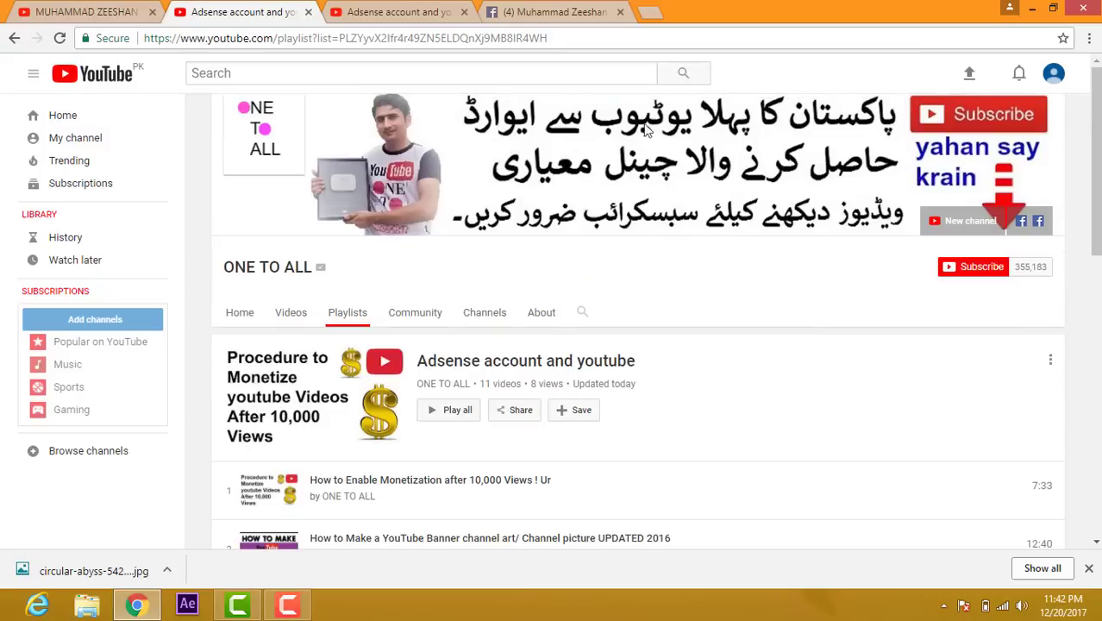